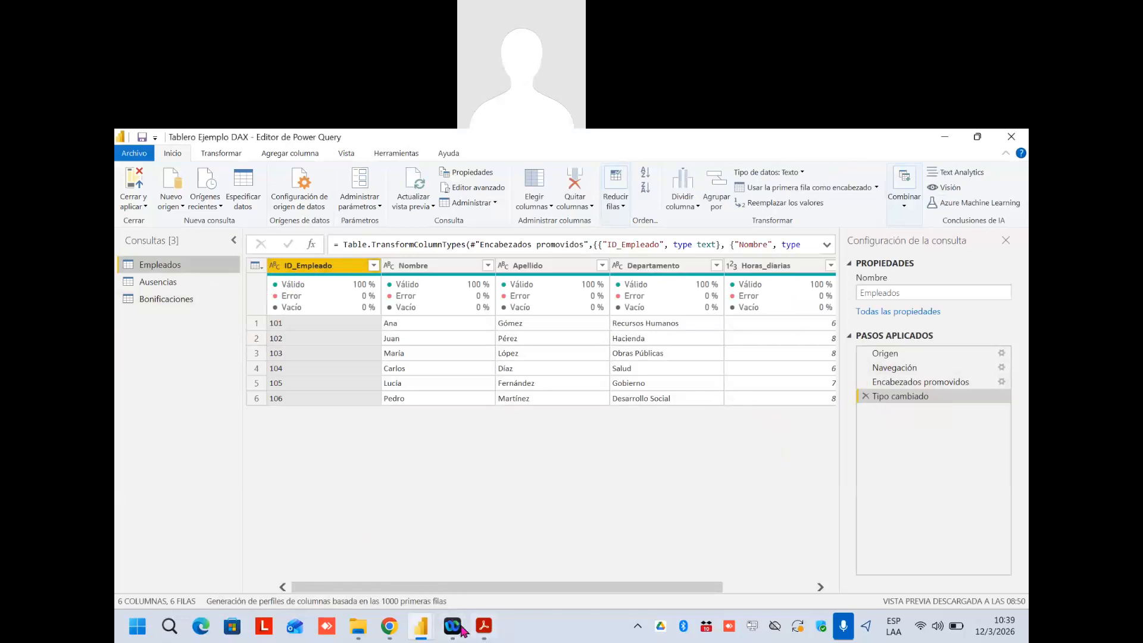
Check the M versus DAX slide in Acrobat, and compare the Empleados query's Navegación, Encabezados promovidos and Tipo cambiado steps in Power Query
{"action": "left_click", "coordinate": [483, 635]}
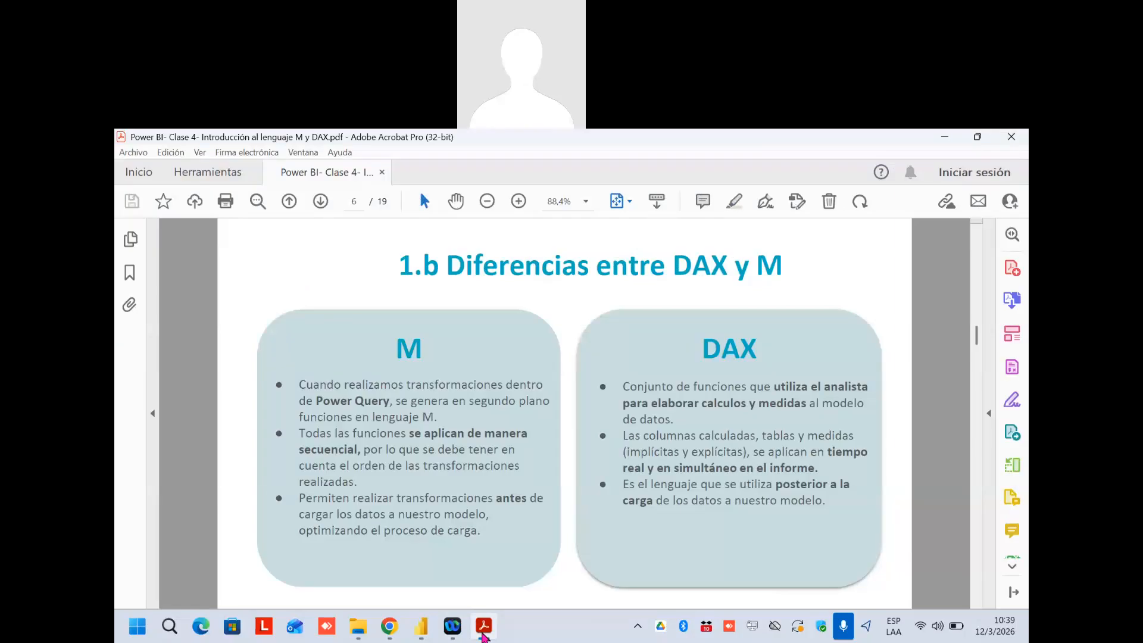
{"action": "key", "text": "alt+Tab"}
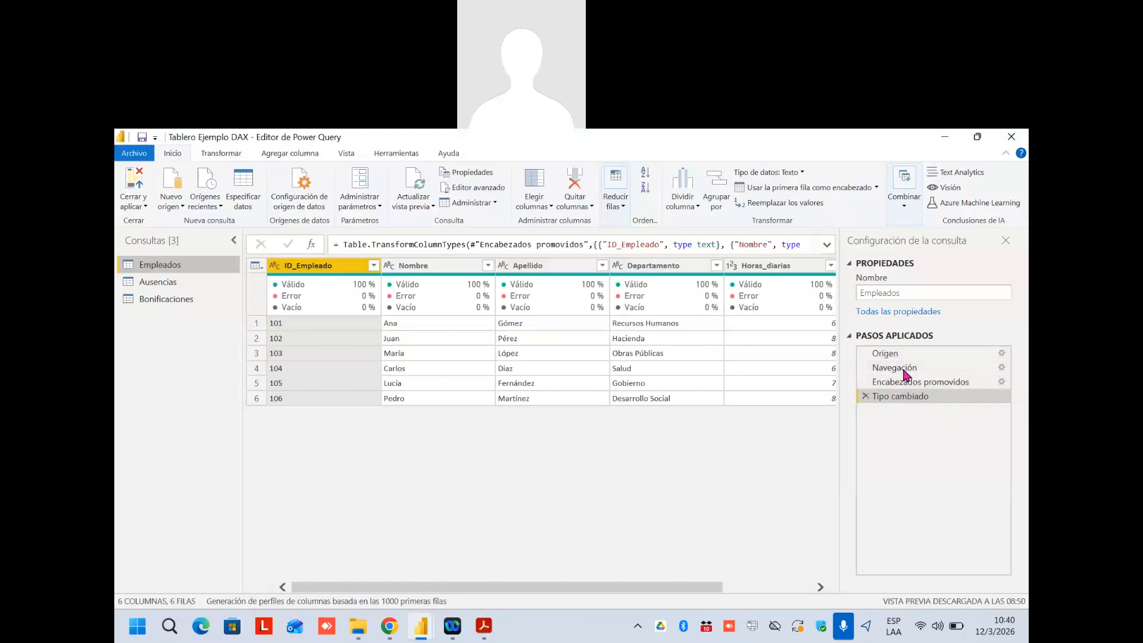
{"action": "left_click", "coordinate": [915, 372]}
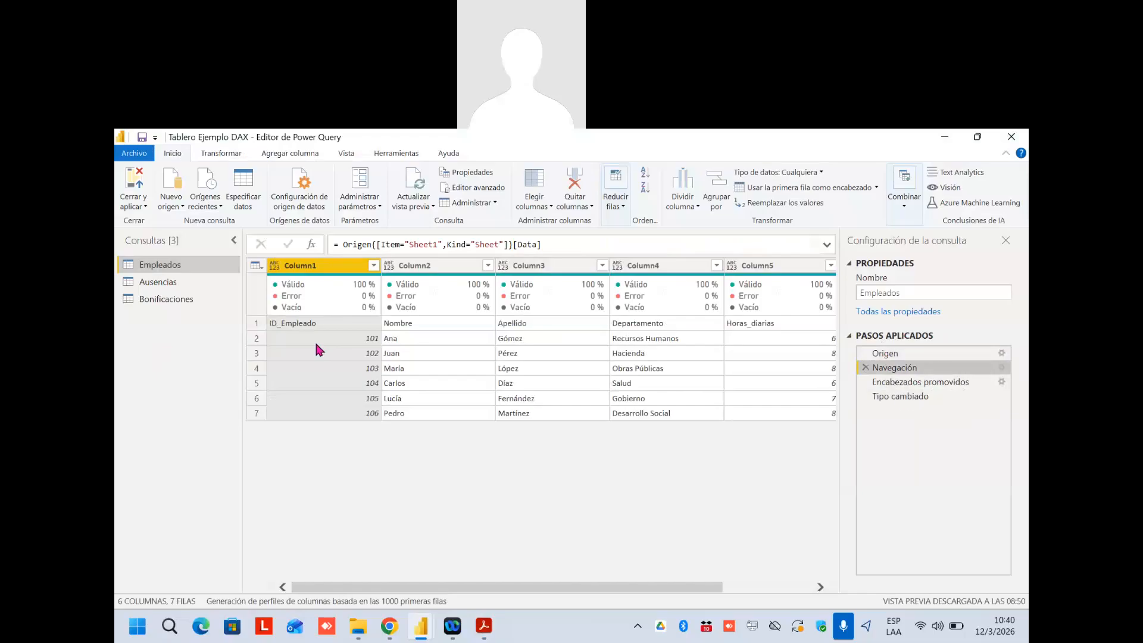
{"action": "left_click", "coordinate": [911, 384]}
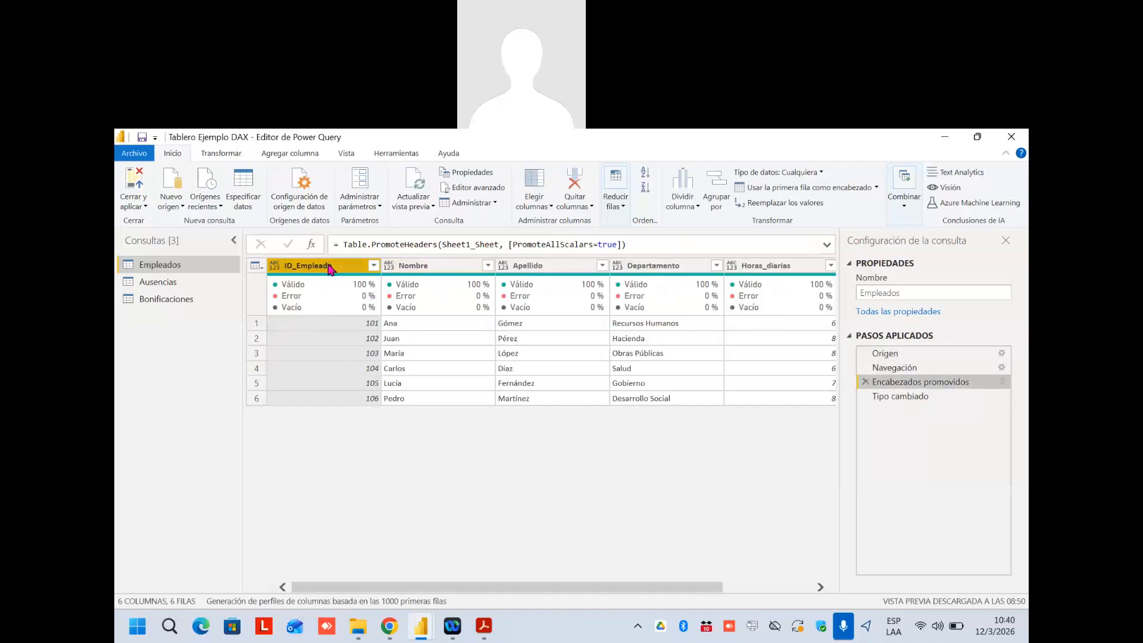
{"action": "left_click", "coordinate": [900, 369]}
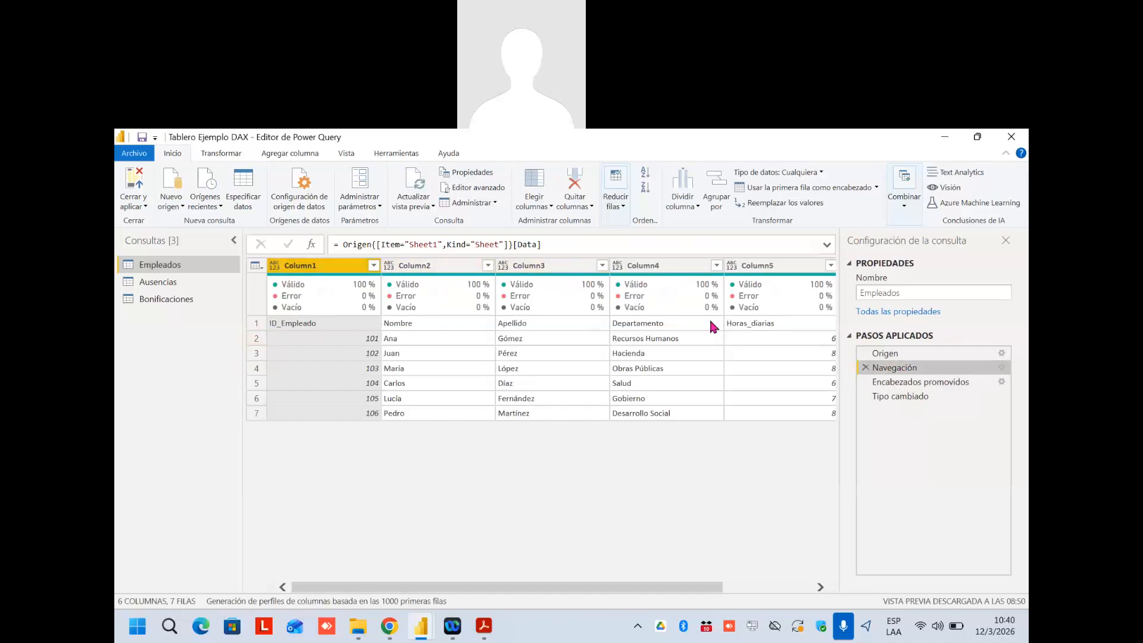
{"action": "left_click", "coordinate": [930, 382]}
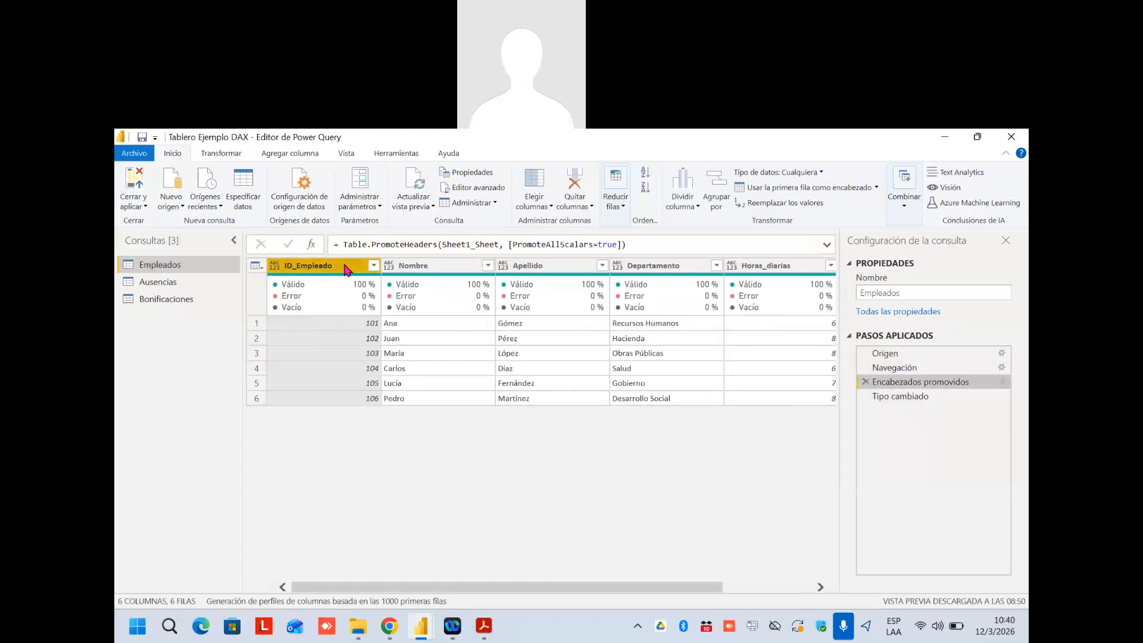
{"action": "left_click", "coordinate": [899, 397]}
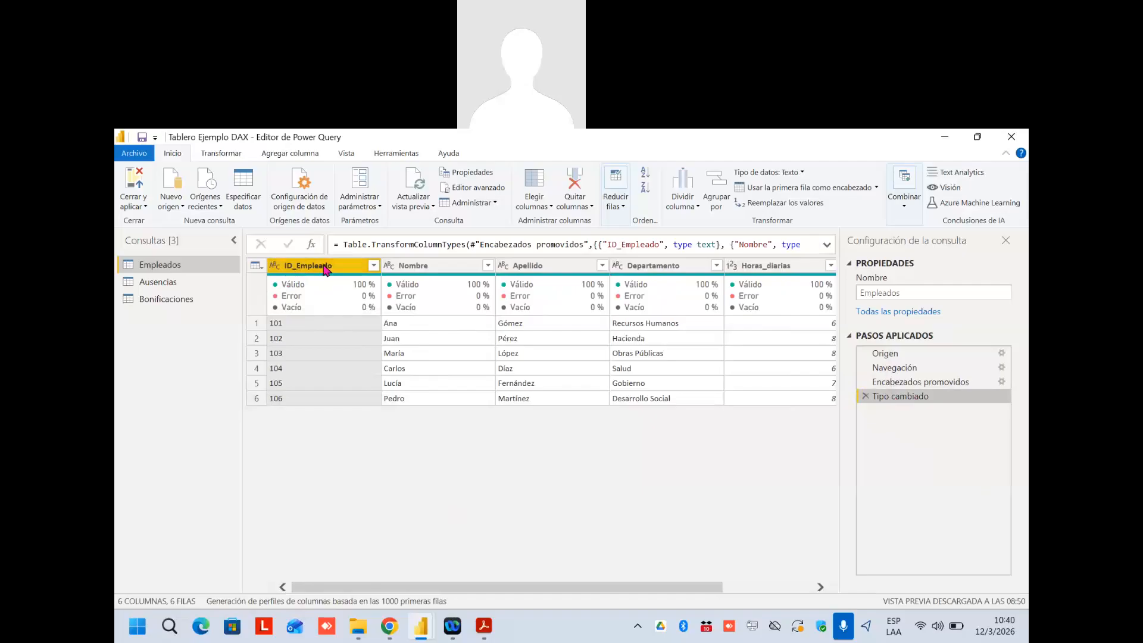
Change the ID_Empleado column's data type to a decimal number, replacing the existing conversion
{"action": "left_click", "coordinate": [276, 266]}
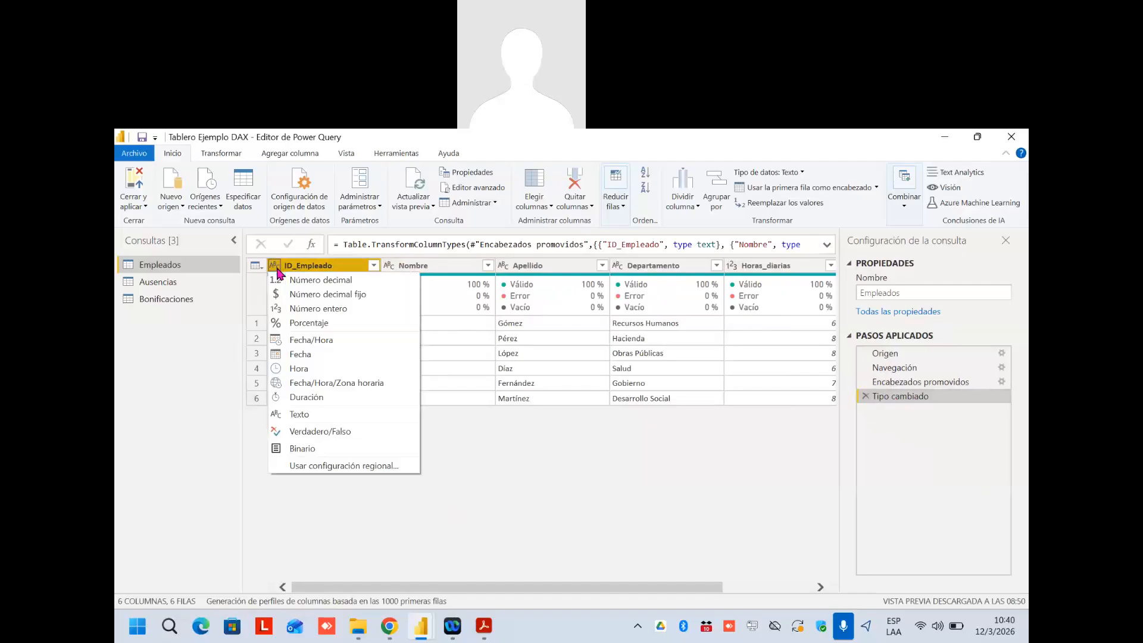
{"action": "left_click", "coordinate": [316, 288]}
{"action": "left_click", "coordinate": [526, 413]}
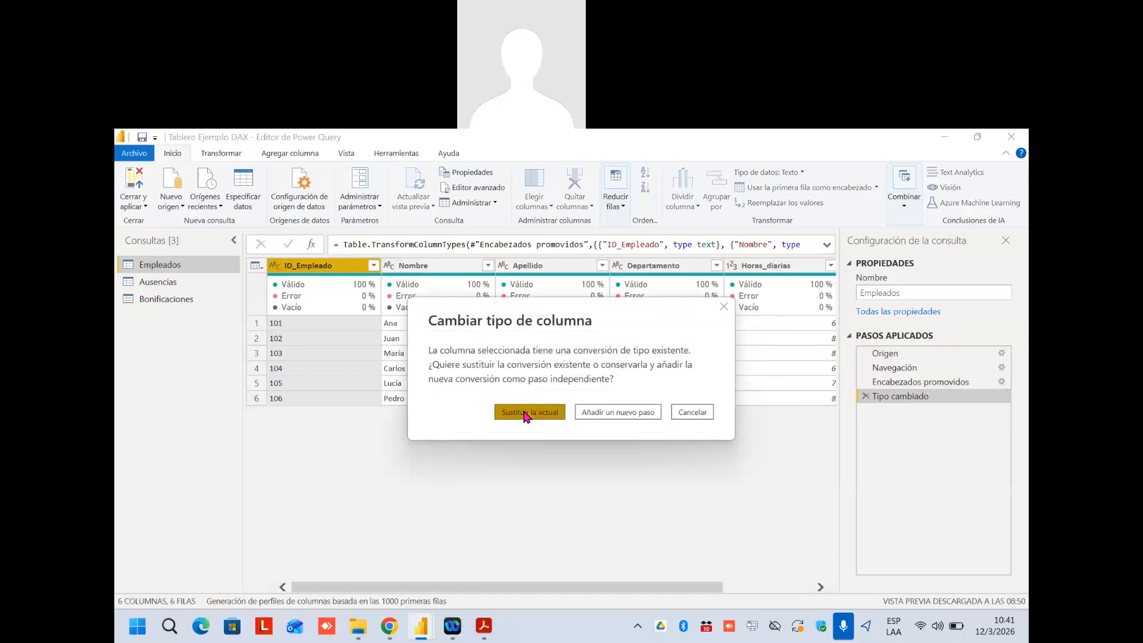
Set the ID_Empleado column's data type back to Texto, replacing the current conversion
{"action": "left_click", "coordinate": [274, 270]}
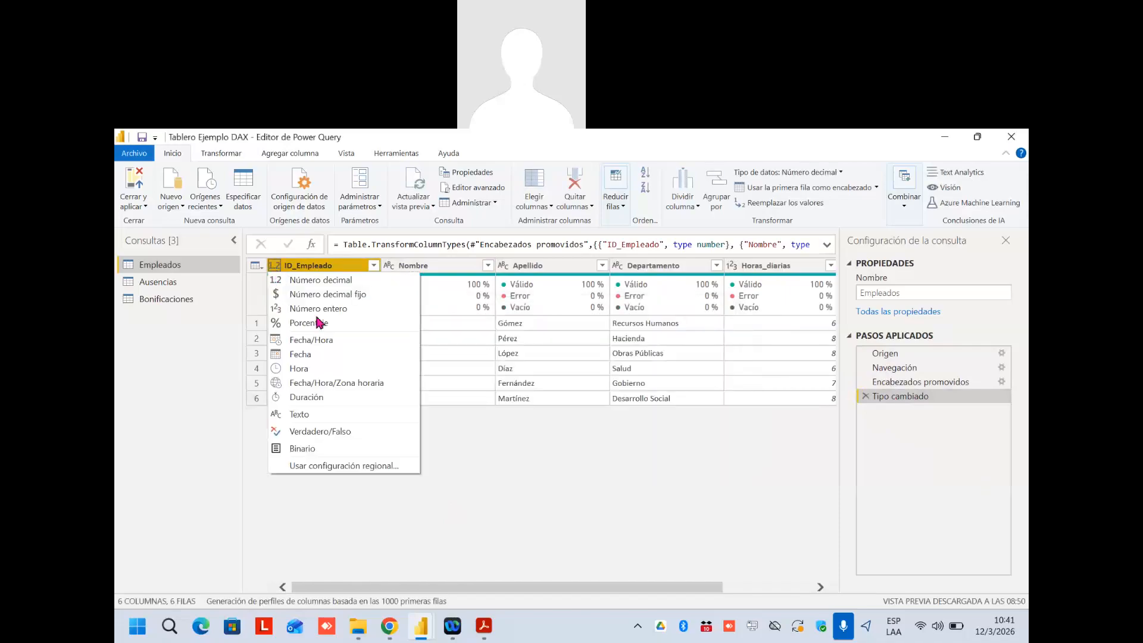
{"action": "left_click", "coordinate": [307, 416]}
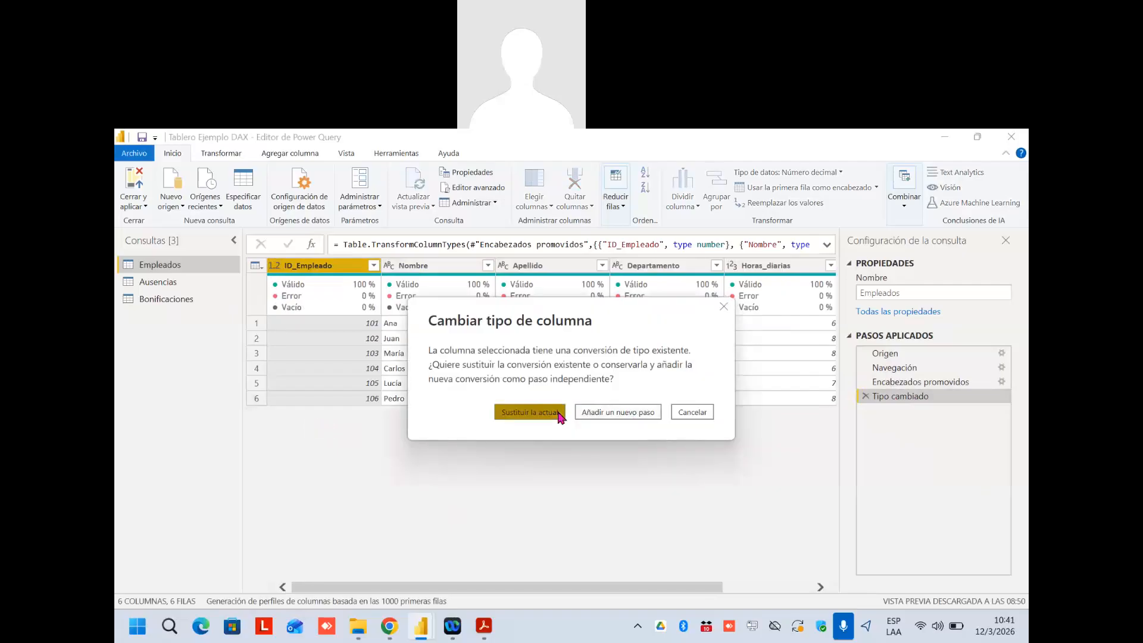
{"action": "left_click", "coordinate": [558, 414]}
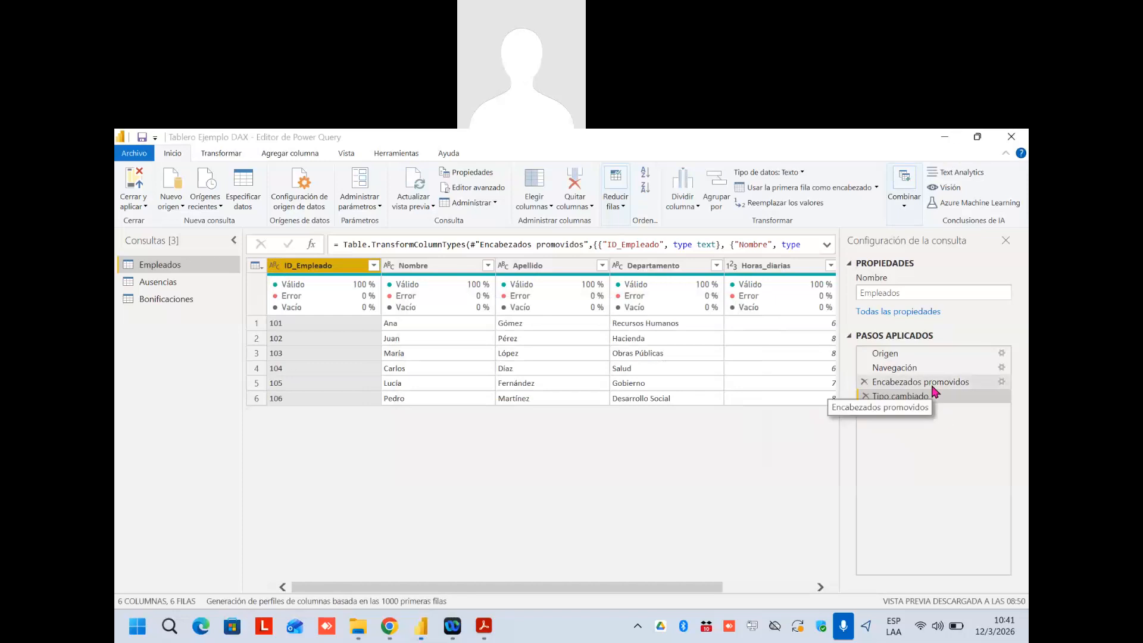
Delete the Encabezados promovidos step from the Empleados query and confirm the removal
{"action": "left_click", "coordinate": [911, 383]}
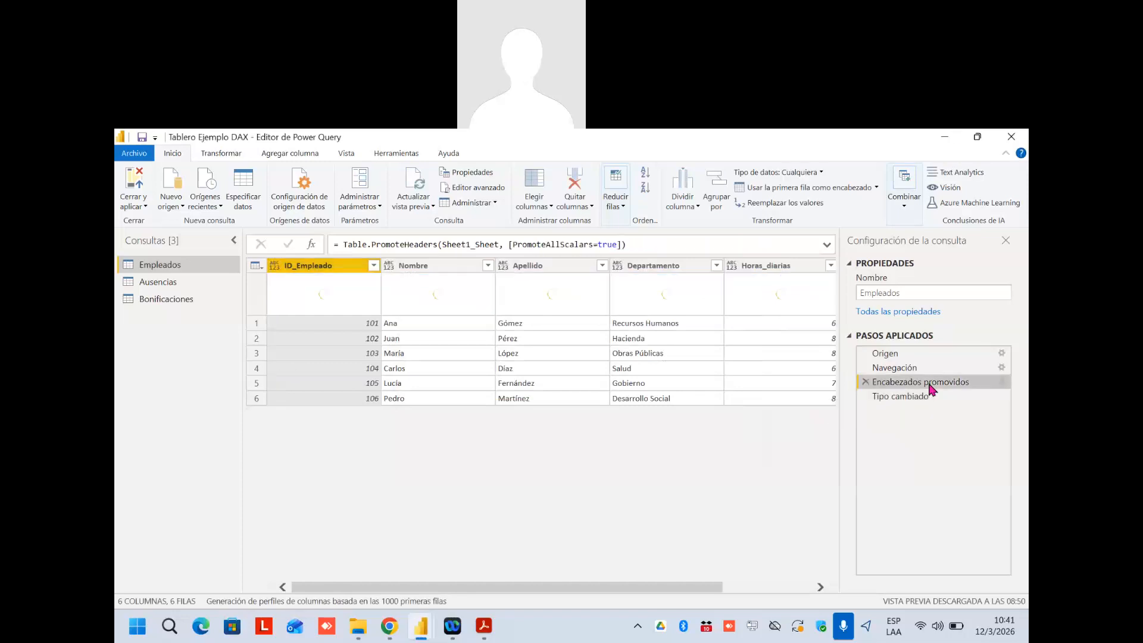
{"action": "left_click", "coordinate": [866, 382]}
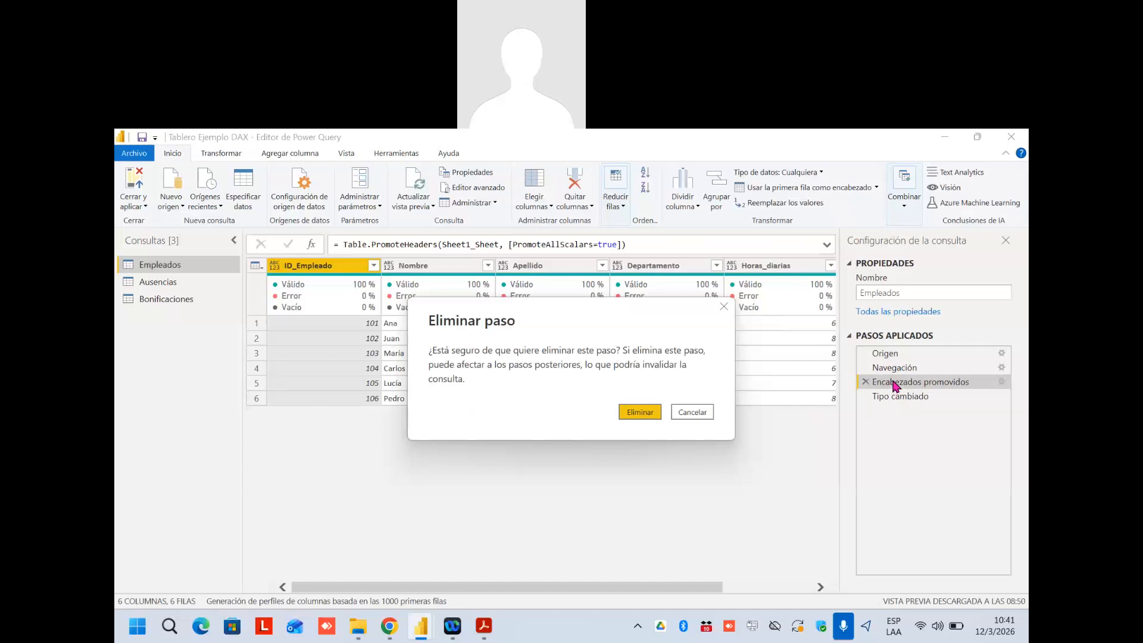
{"action": "left_click", "coordinate": [635, 415]}
{"action": "left_click", "coordinate": [636, 415]}
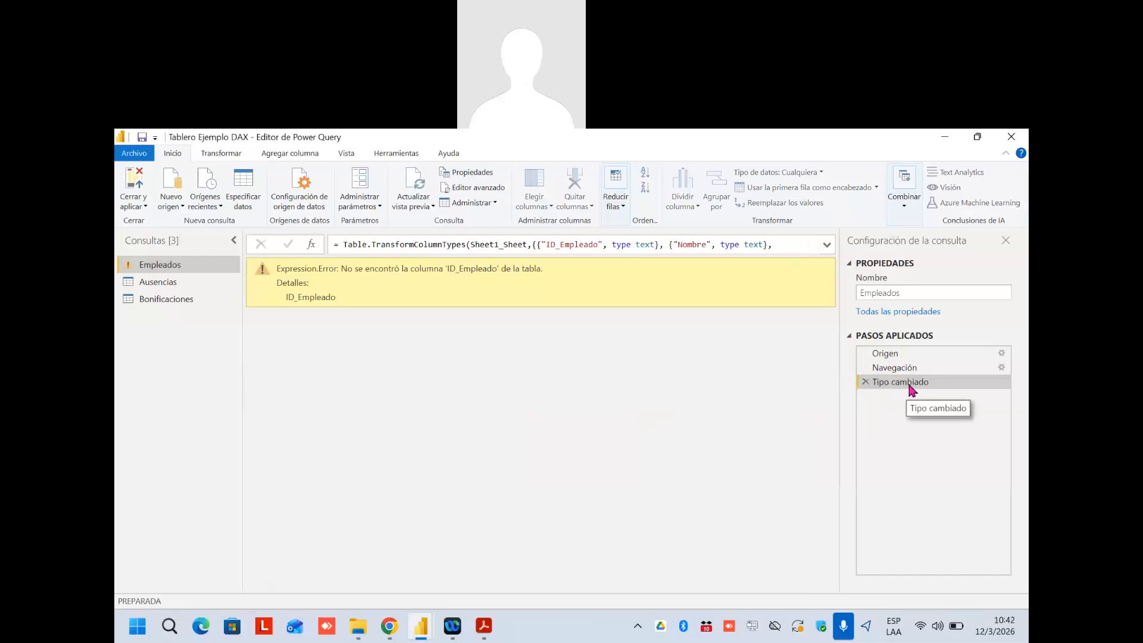
Expand the formula of the Tipo cambiado step and examine its ID_Empleado column reference and text type
{"action": "left_click", "coordinate": [828, 247]}
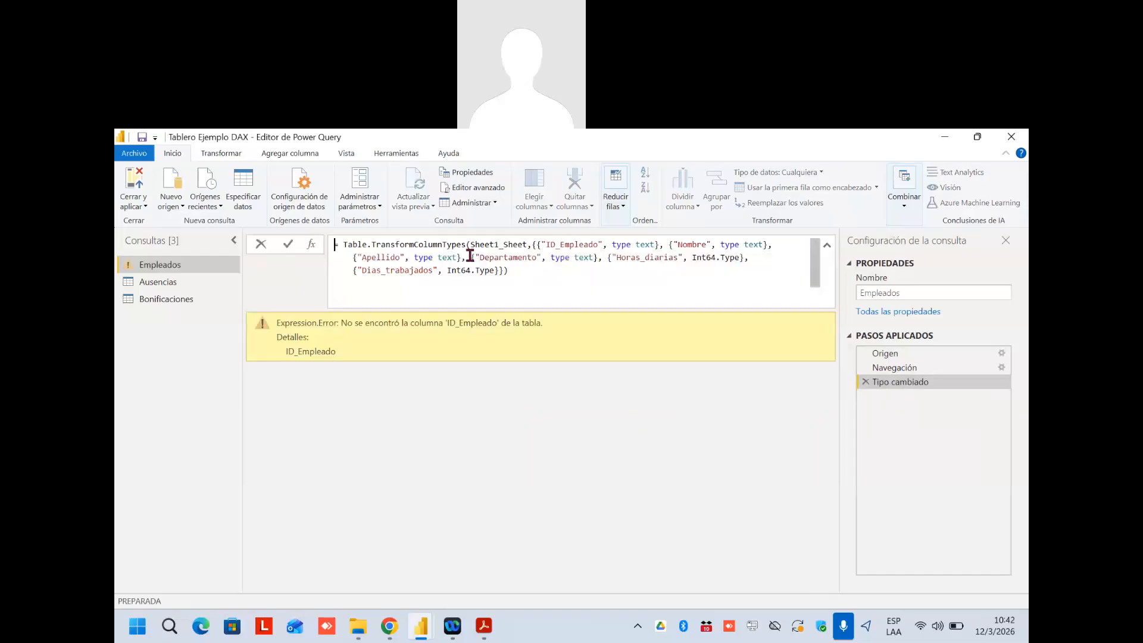
{"action": "left_click", "coordinate": [541, 245]}
{"action": "left_click_drag", "start_coordinate": [546, 244], "coordinate": [653, 248]}
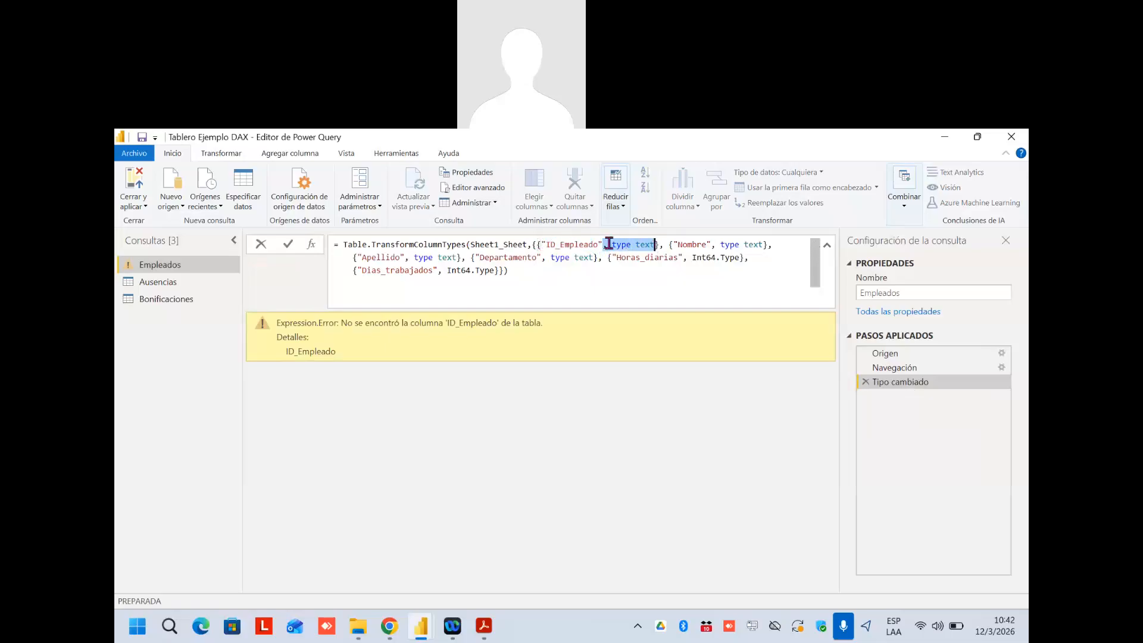
{"action": "left_click", "coordinate": [560, 244]}
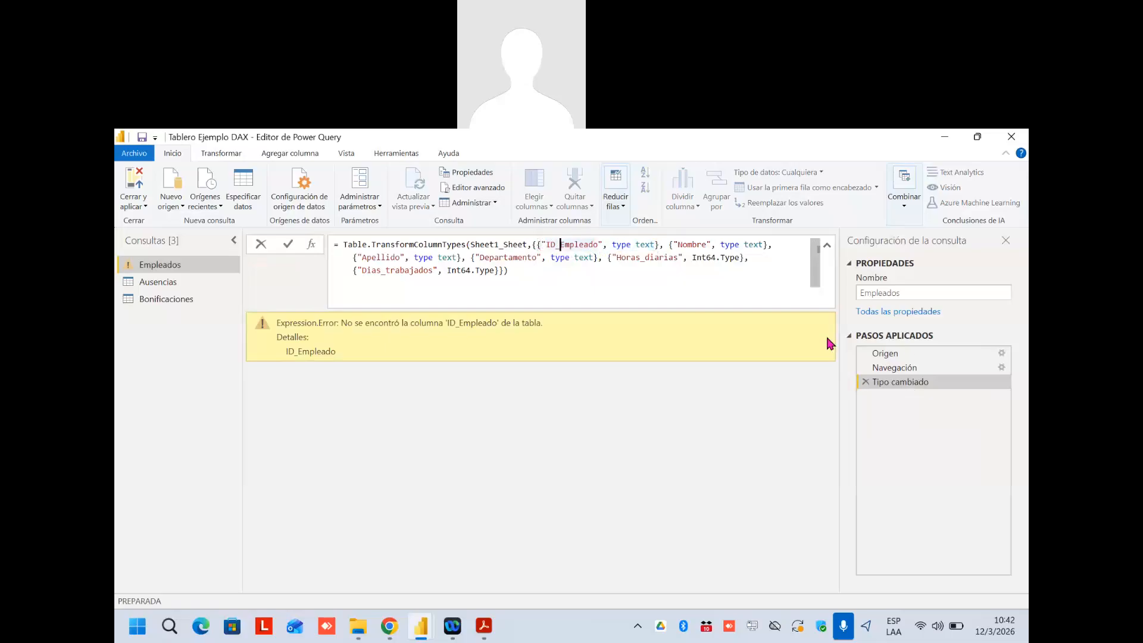
Insert a step after Navegación that uses the first row as headers in the Empleados query
{"action": "left_click", "coordinate": [906, 372]}
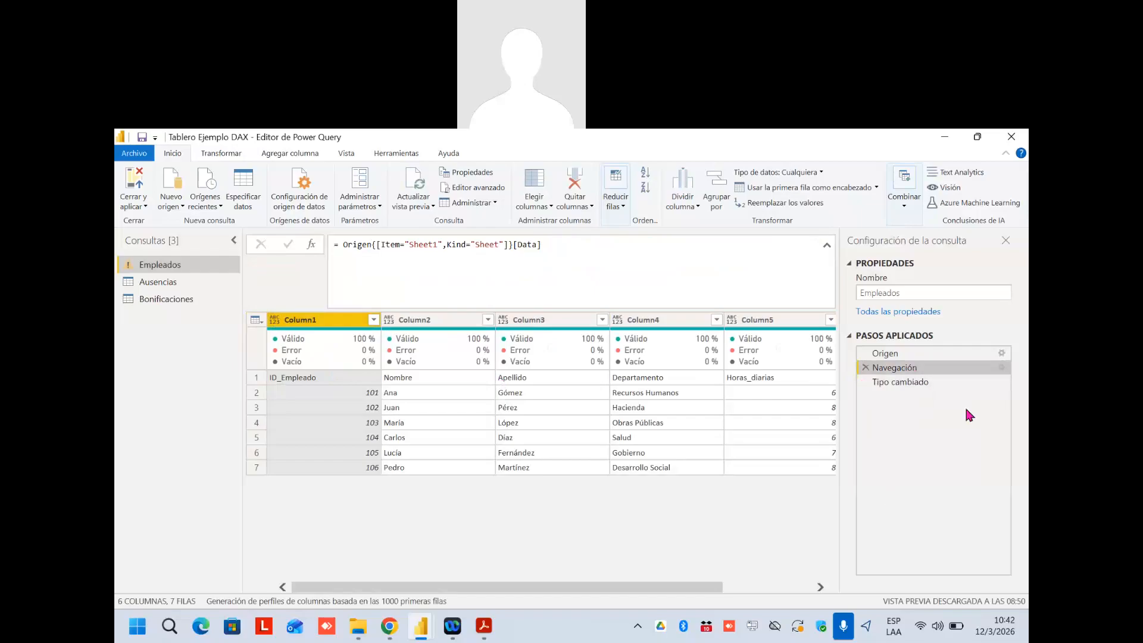
{"action": "left_click", "coordinate": [767, 191]}
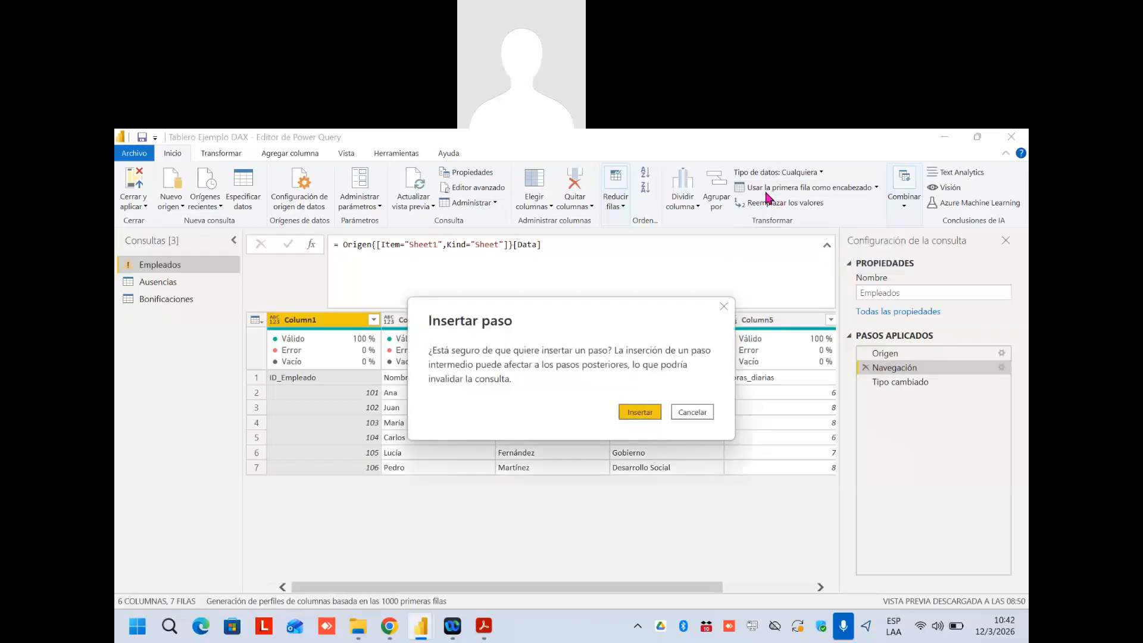
{"action": "left_click", "coordinate": [637, 416]}
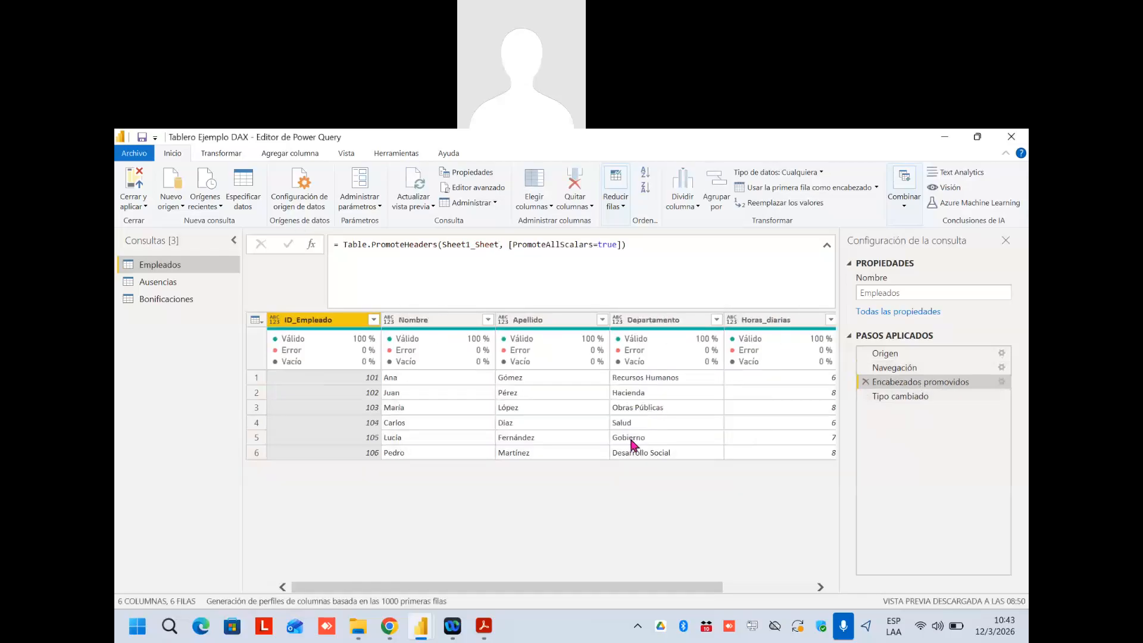
Compare the Tipo cambiado and Encabezados promovidos steps, and examine the full Table.TransformColumnTypes formula of Tipo cambiado
{"action": "left_click", "coordinate": [898, 397]}
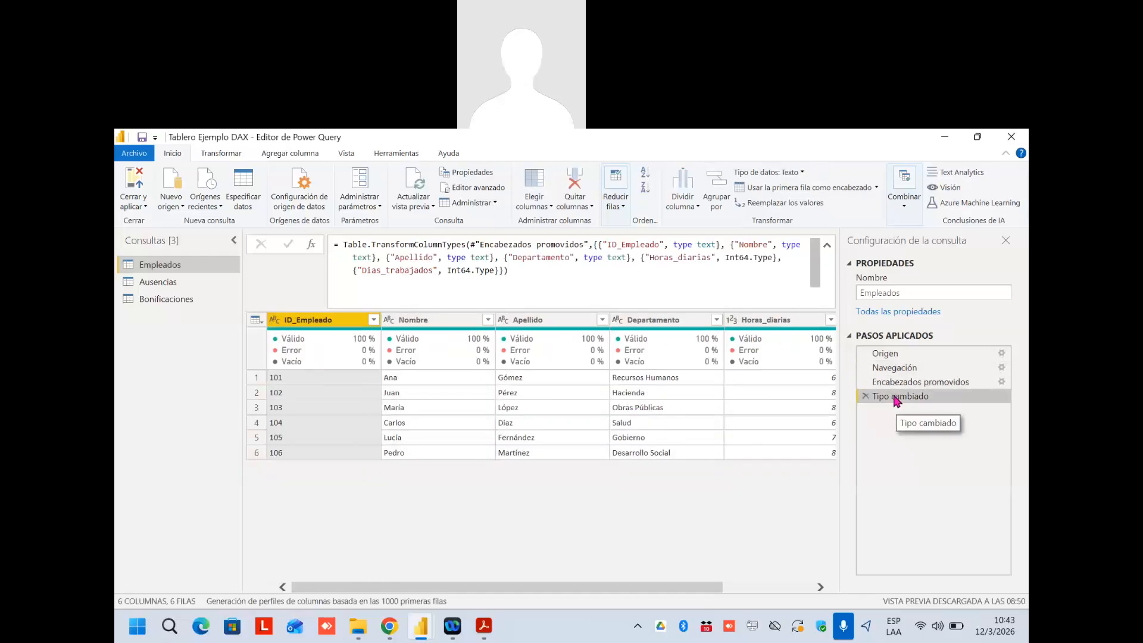
{"action": "left_click", "coordinate": [894, 384]}
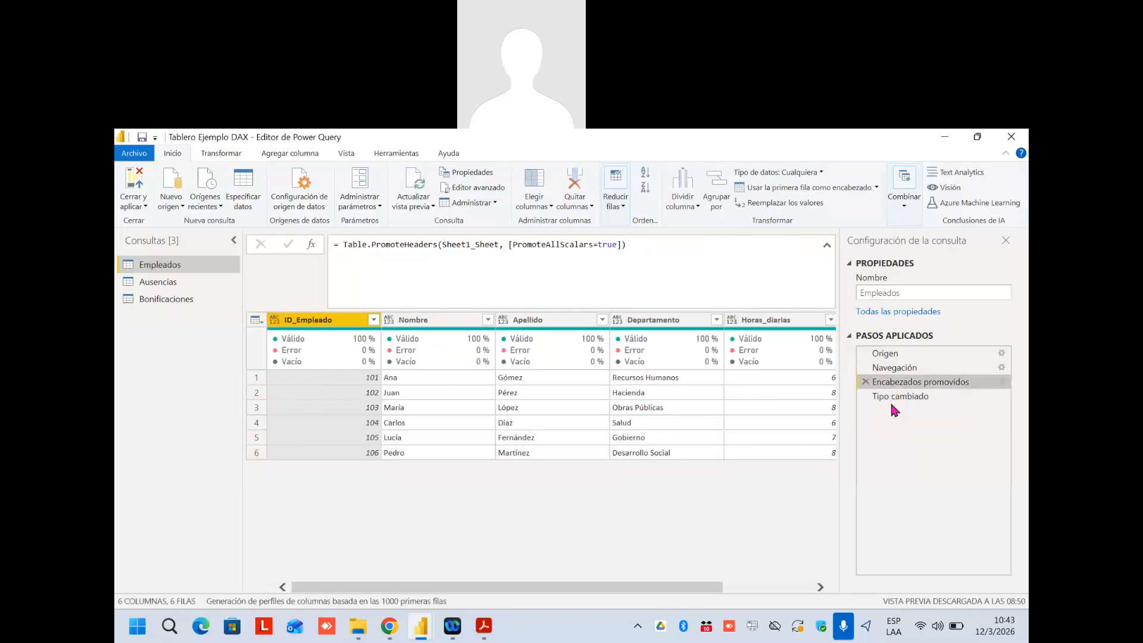
{"action": "left_click", "coordinate": [898, 397]}
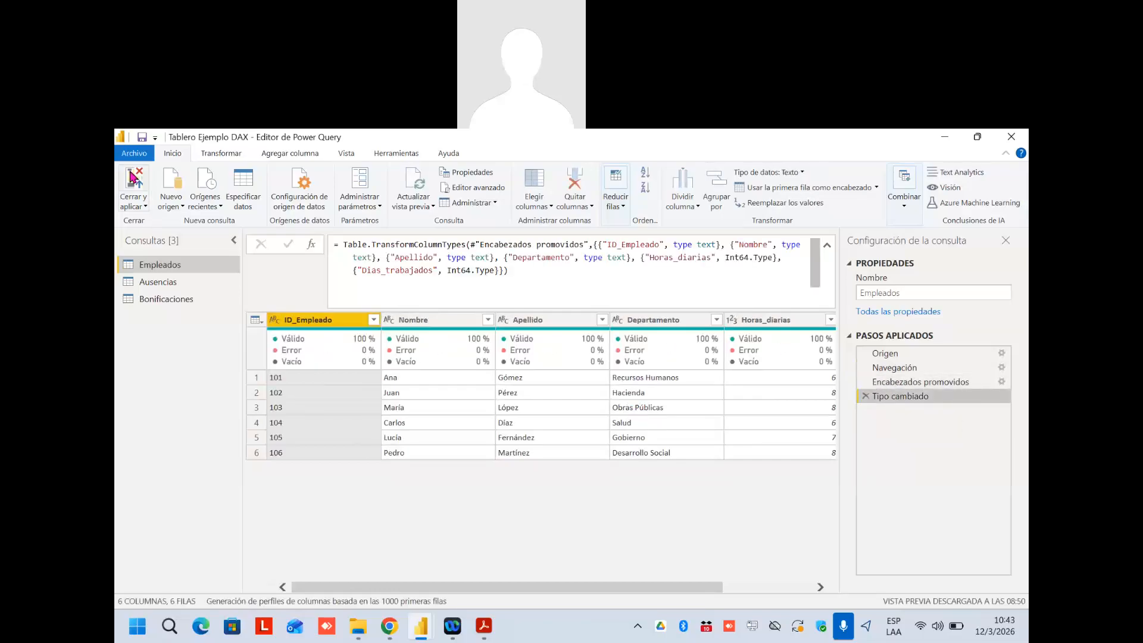
{"action": "left_click_drag", "start_coordinate": [536, 280], "coordinate": [333, 249]}
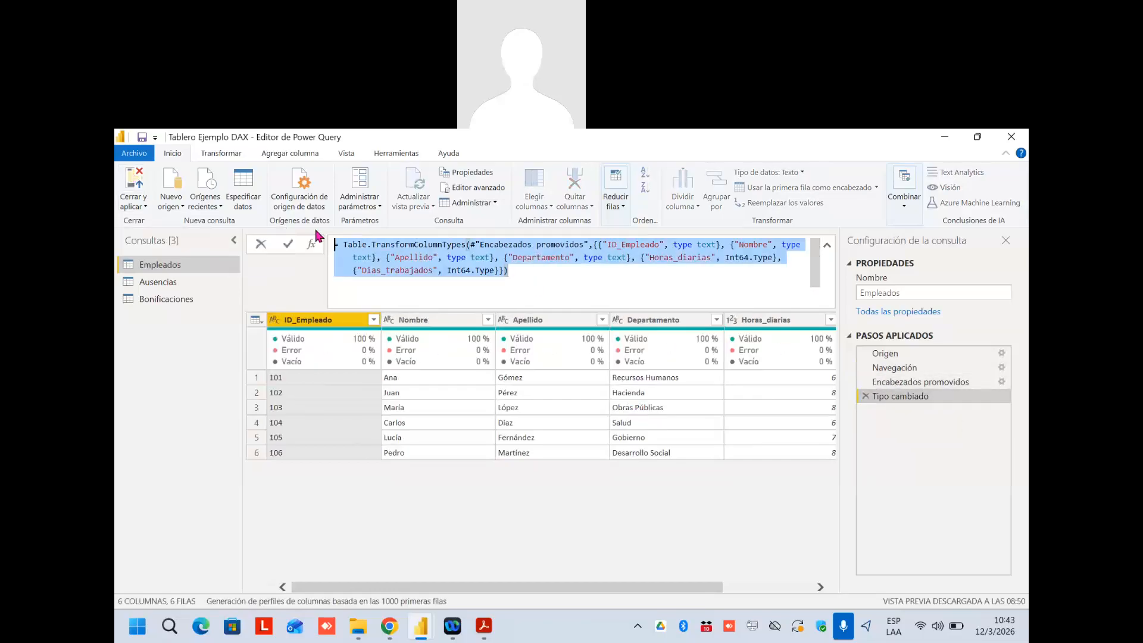
{"action": "left_click", "coordinate": [535, 286]}
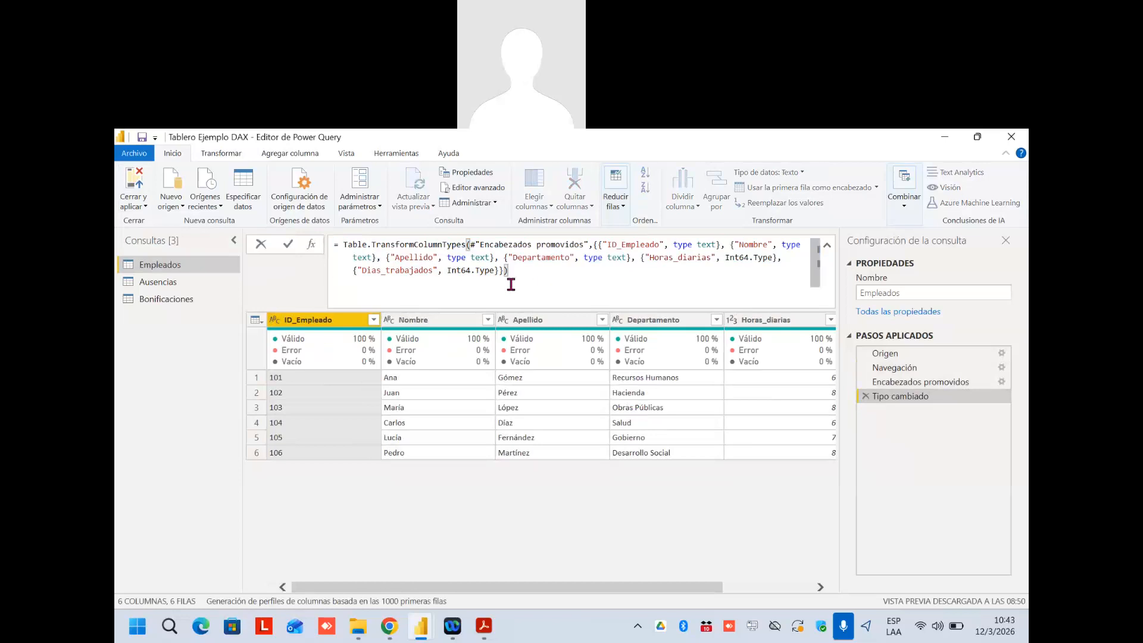
{"action": "left_click_drag", "start_coordinate": [510, 276], "coordinate": [424, 273]}
{"action": "left_click_drag", "start_coordinate": [357, 240], "coordinate": [325, 241]}
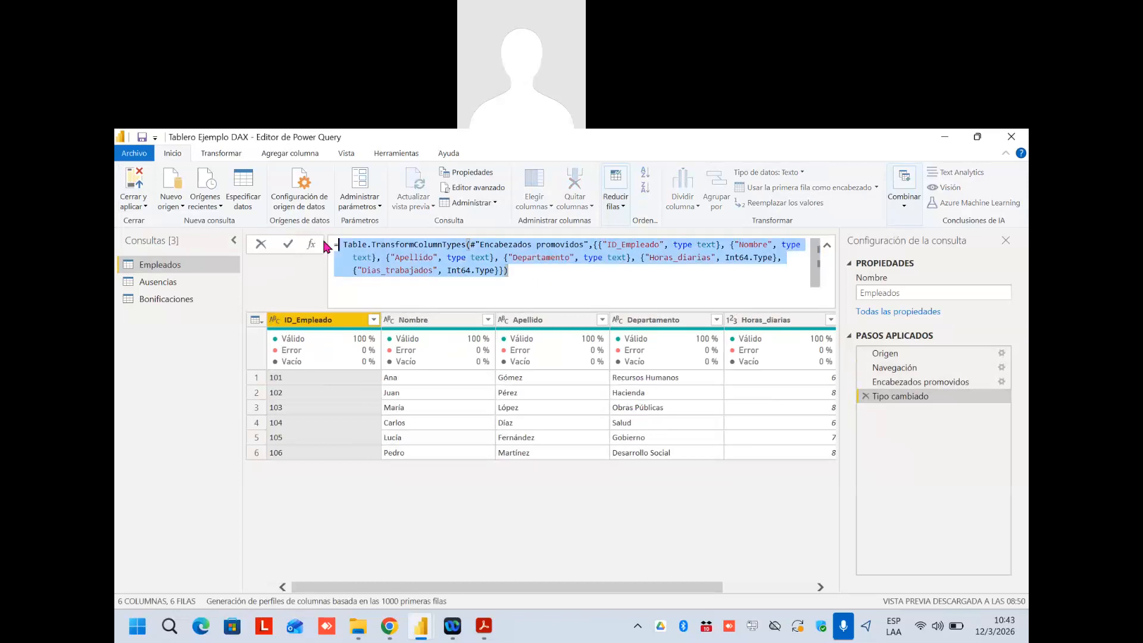
Examine the Table.PromoteHeaders formula of the Encabezados promovidos step
{"action": "left_click", "coordinate": [904, 386]}
{"action": "left_click", "coordinate": [905, 383]}
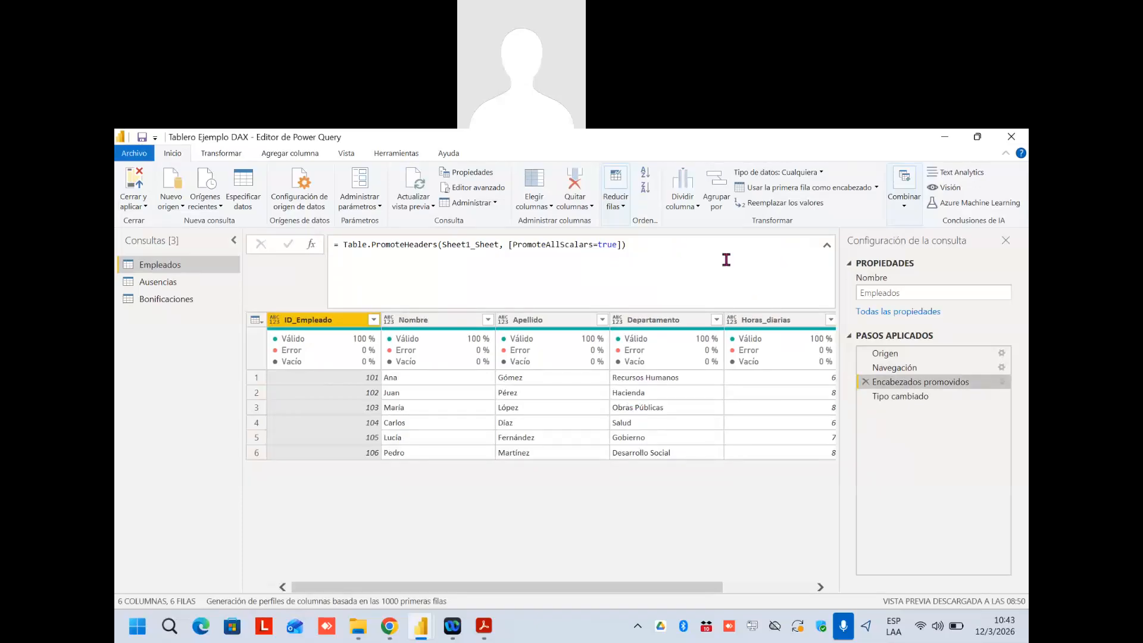
{"action": "left_click_drag", "start_coordinate": [677, 245], "coordinate": [313, 247]}
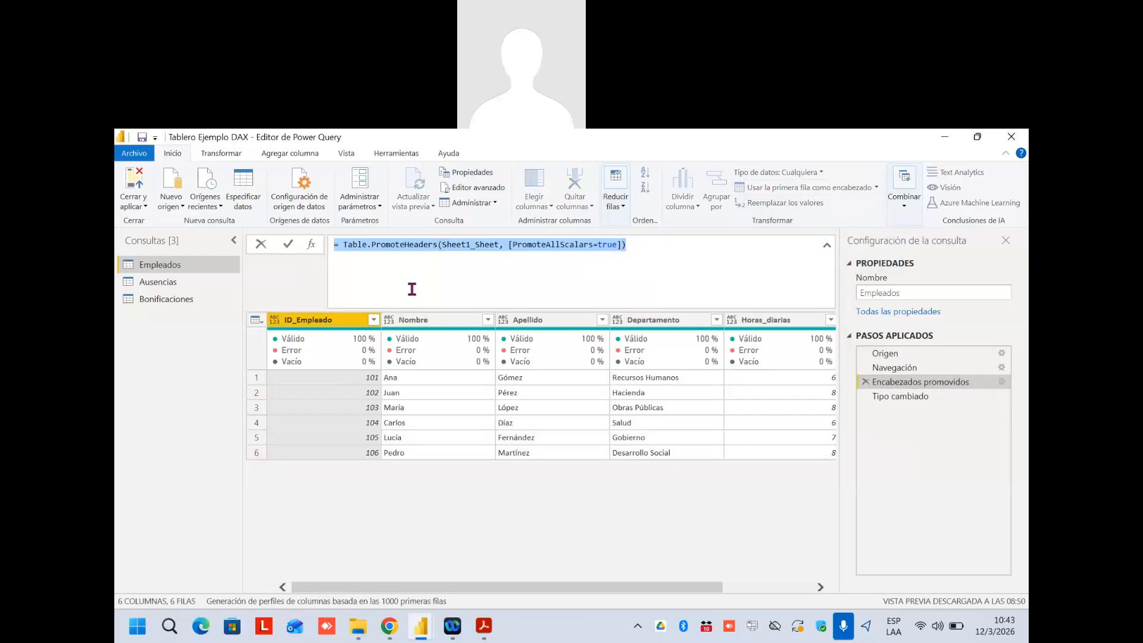
{"action": "left_click", "coordinate": [698, 243]}
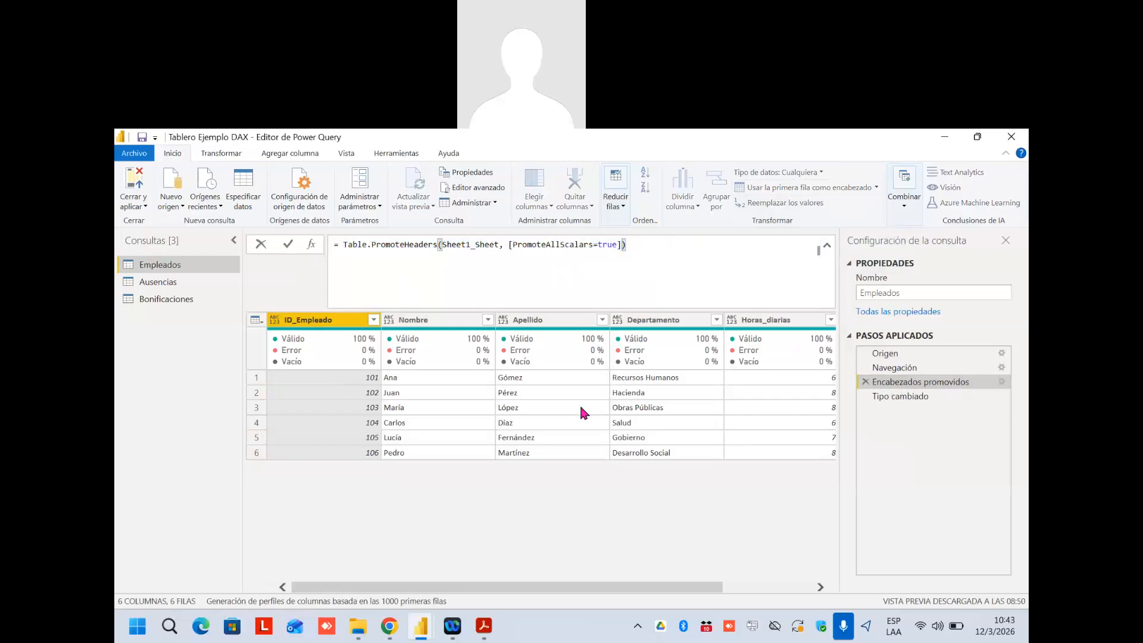
{"action": "left_click", "coordinate": [138, 381]}
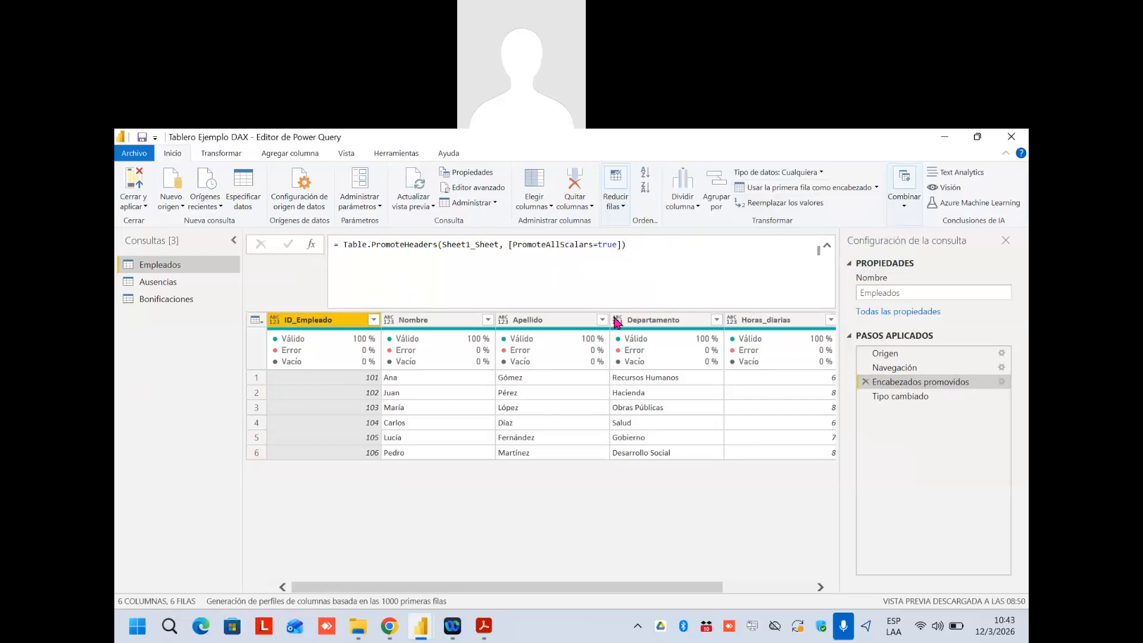
Close the query editor applying the changes, and switch to the M versus DAX slide in Acrobat
{"action": "left_click", "coordinate": [136, 189]}
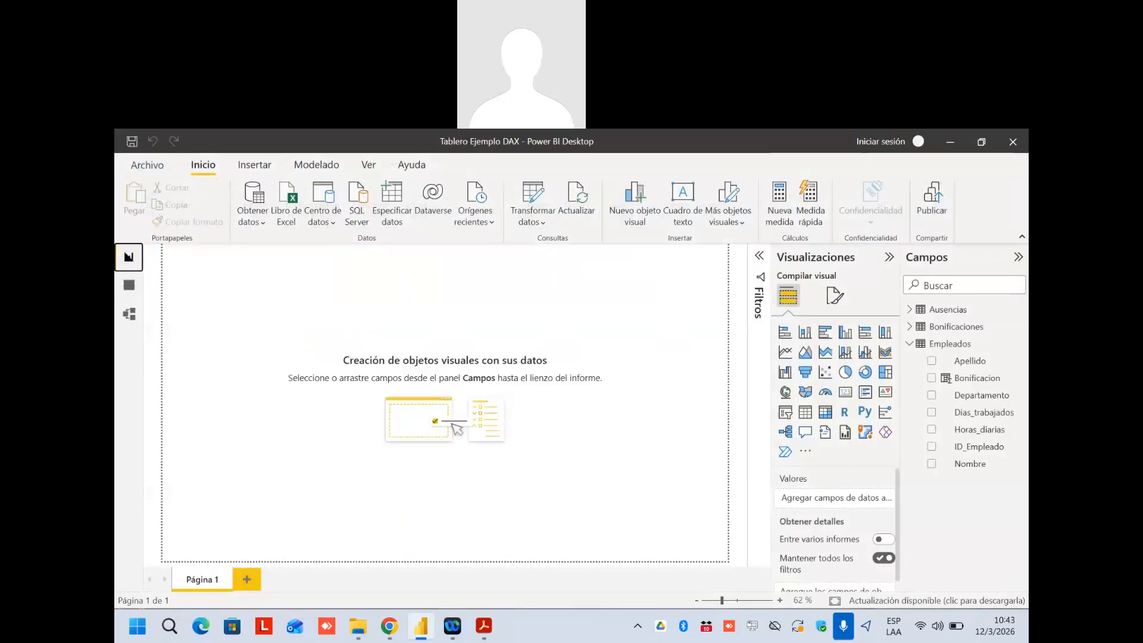
{"action": "left_click", "coordinate": [494, 633]}
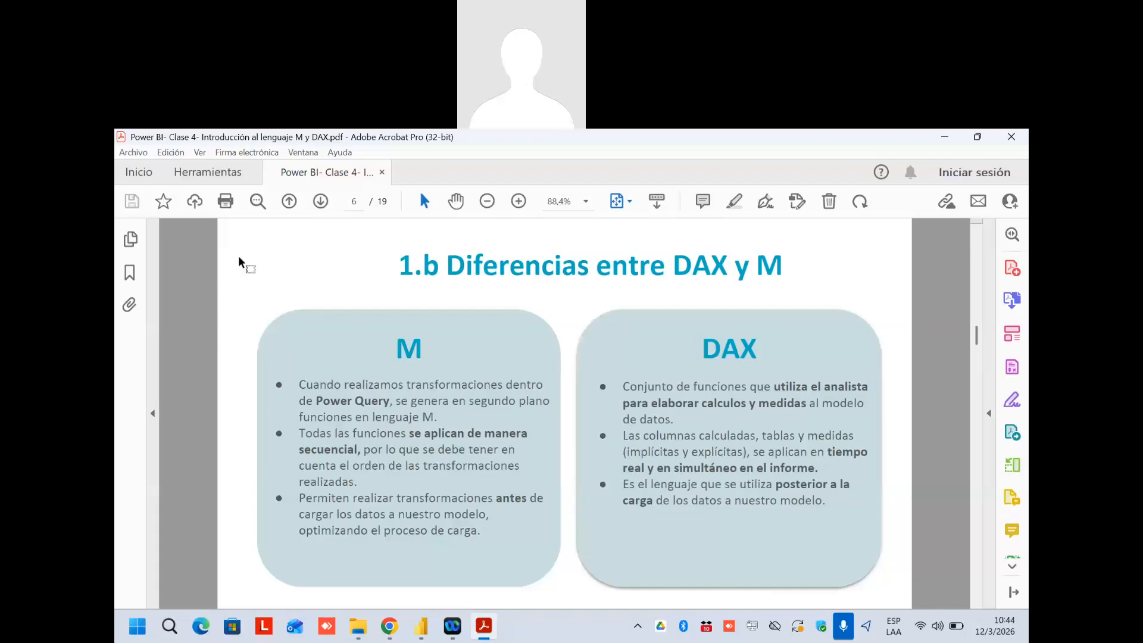
Return to Power BI Desktop and reopen the Power Query editor on the Empleados query
{"action": "left_click", "coordinate": [421, 625]}
{"action": "left_click", "coordinate": [532, 197]}
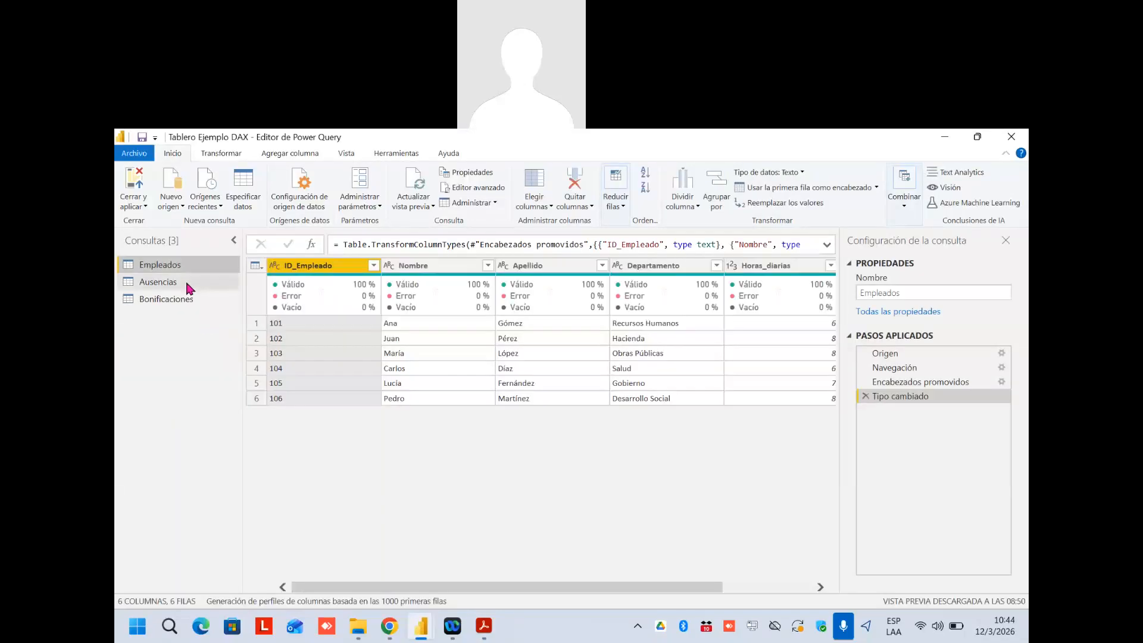
{"action": "left_click_drag", "start_coordinate": [489, 589], "coordinate": [204, 494]}
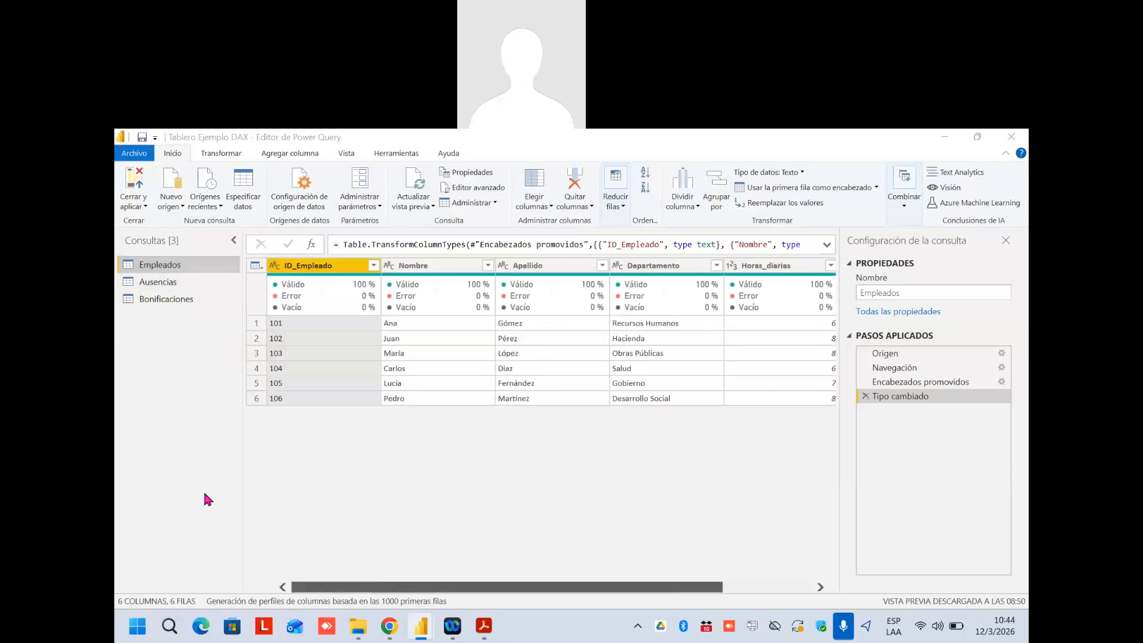
Open the Ausencias query to view its columns
{"action": "left_click", "coordinate": [180, 299]}
{"action": "left_click", "coordinate": [157, 285]}
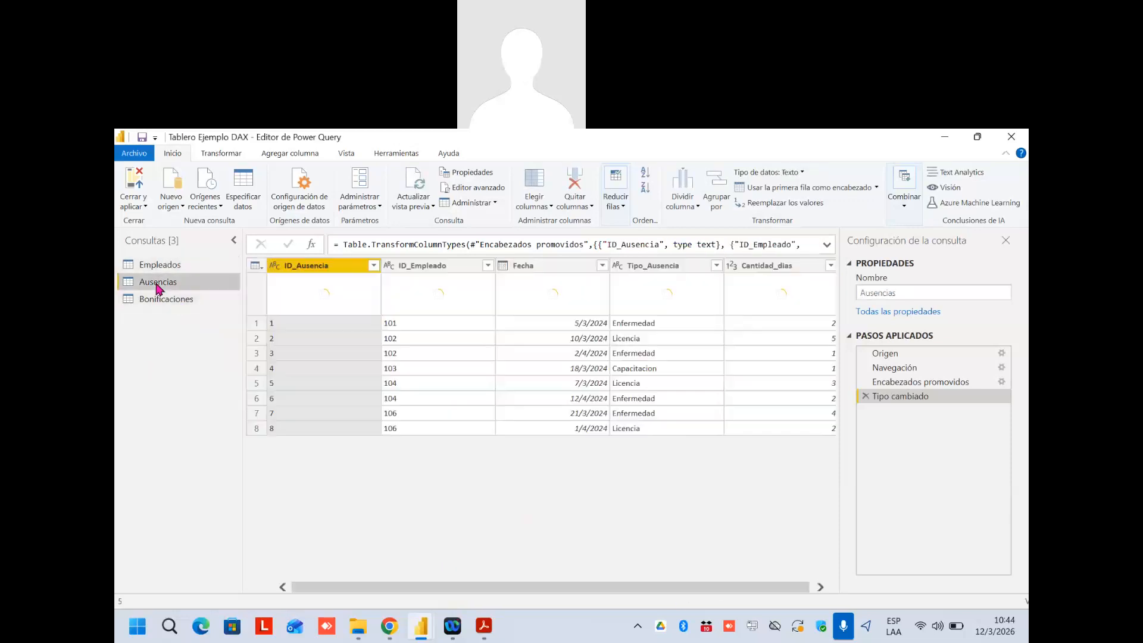
{"action": "left_click_drag", "start_coordinate": [420, 584], "coordinate": [627, 582]}
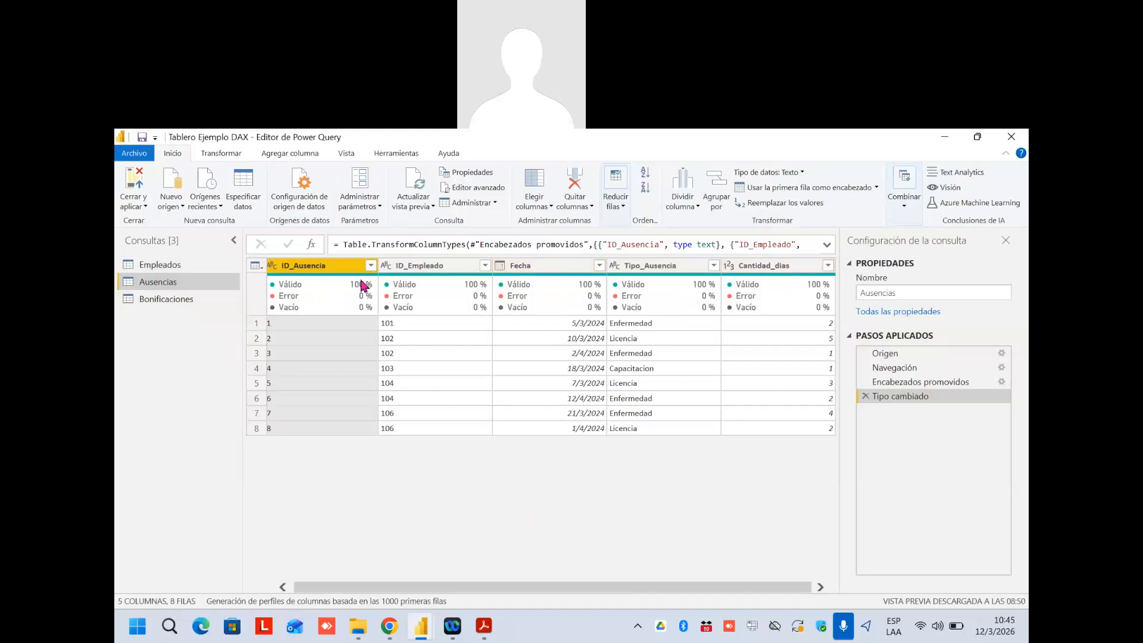
{"action": "mouse_move", "coordinate": [299, 282]}
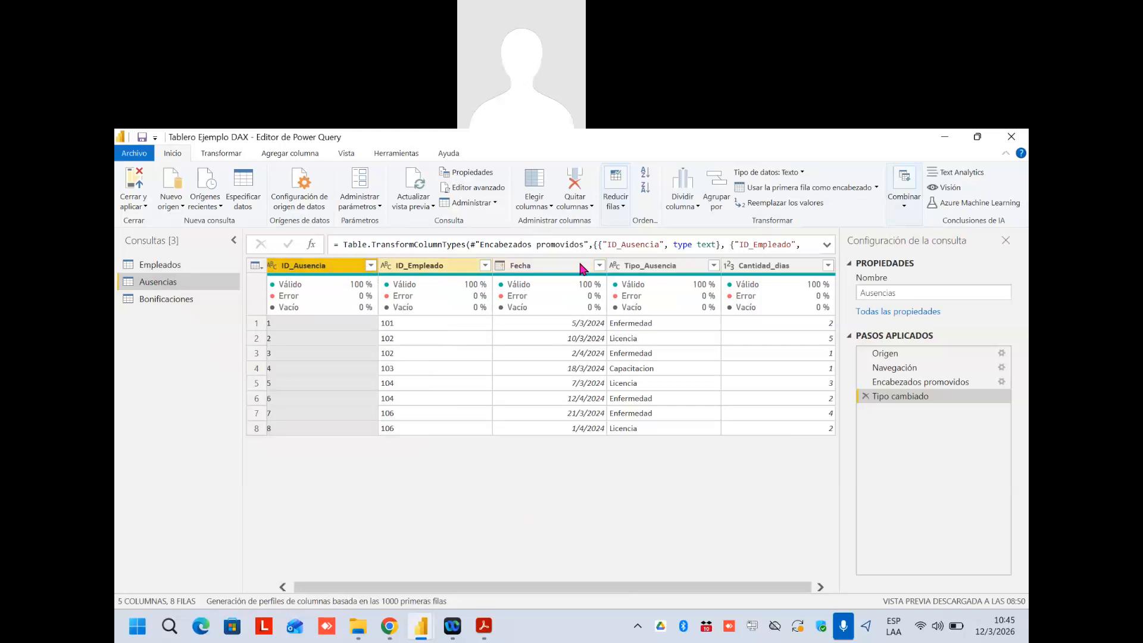
{"action": "left_click", "coordinate": [549, 271], "text": "ctrl"}
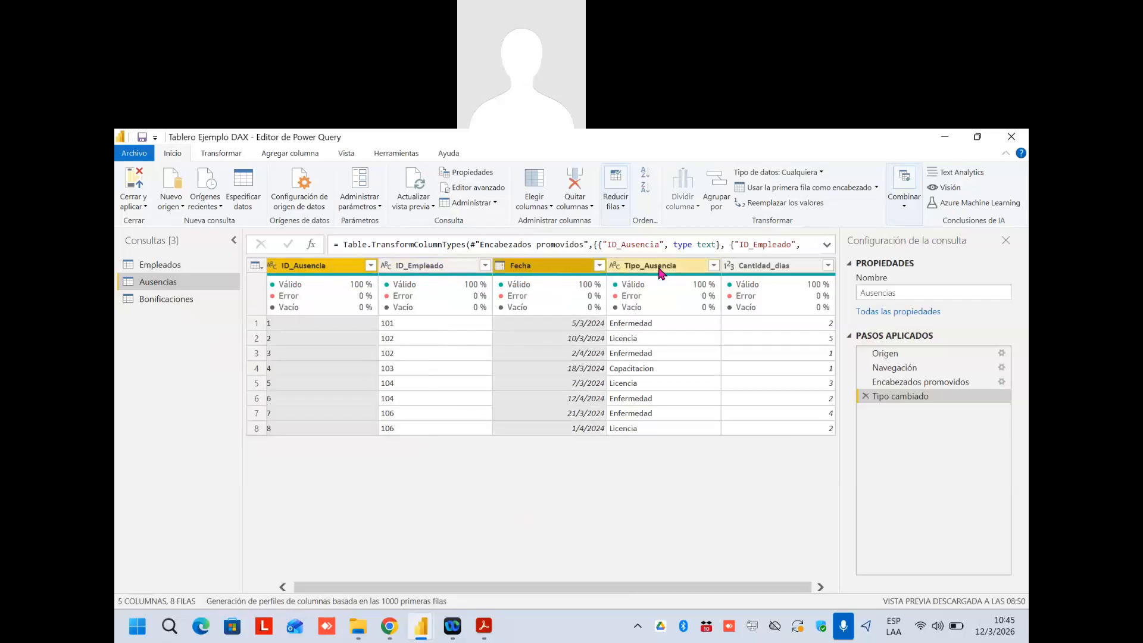
{"action": "left_click", "coordinate": [643, 271], "text": "ctrl"}
{"action": "left_click", "coordinate": [763, 271], "text": "ctrl"}
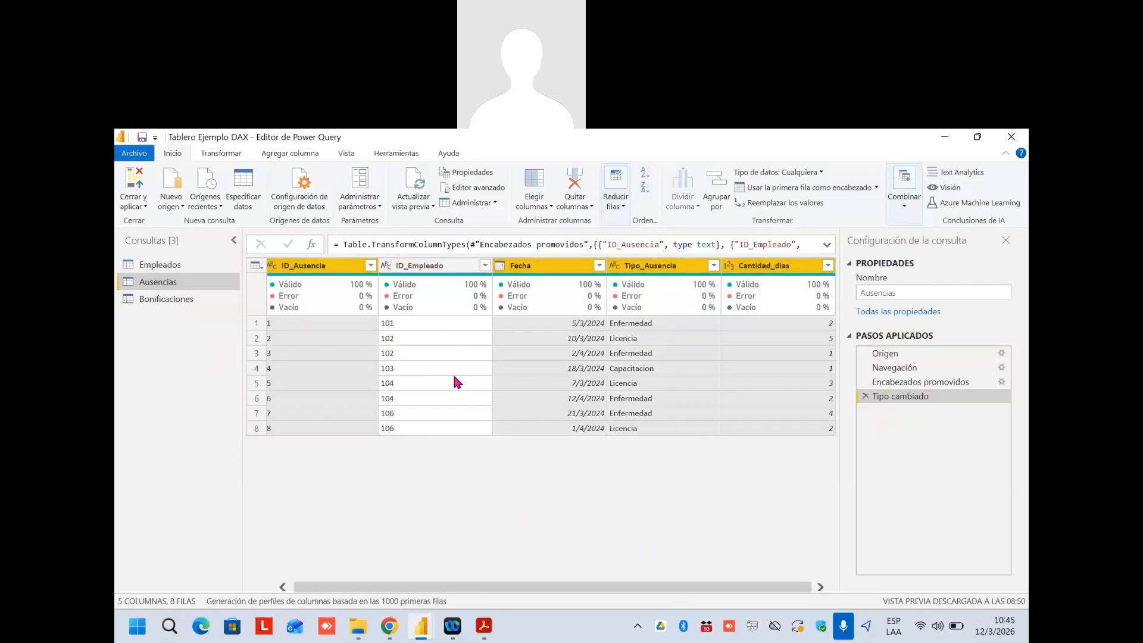
Remove the Fecha, Tipo_Ausencia and Cantidad_dias columns from the Ausencias query
{"action": "left_click", "coordinate": [432, 266]}
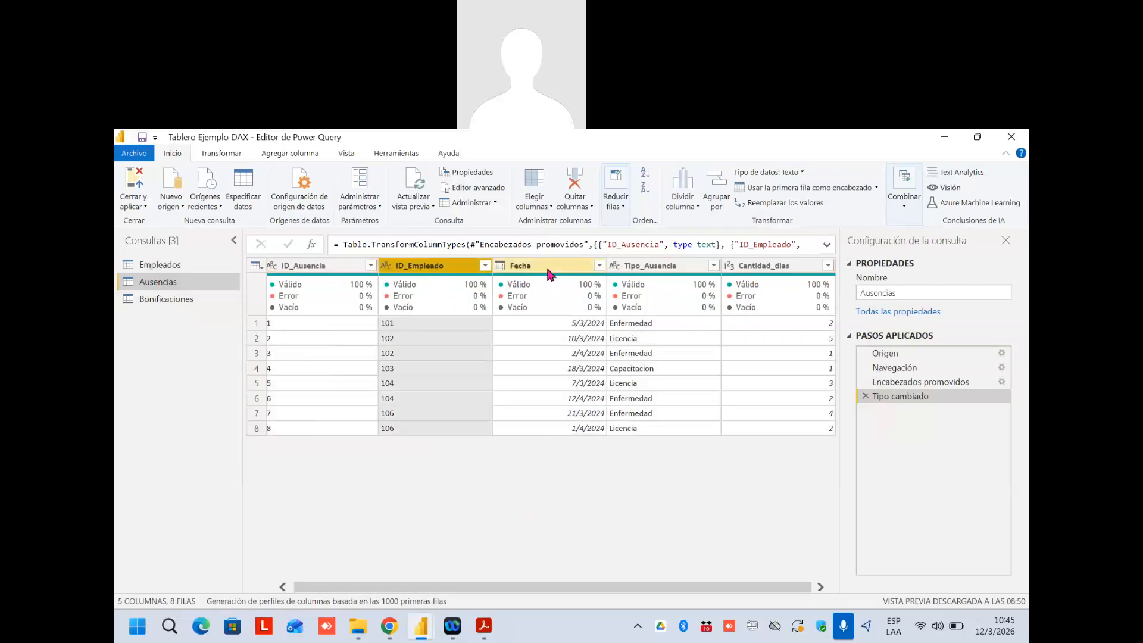
{"action": "left_click", "coordinate": [555, 268]}
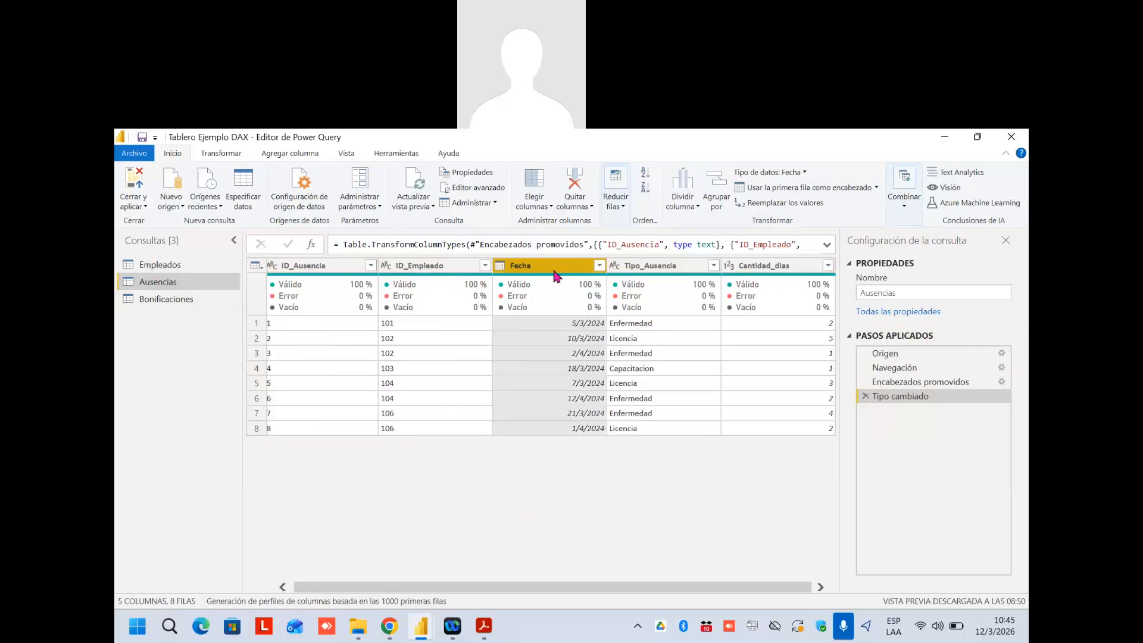
{"action": "left_click", "coordinate": [652, 266], "text": "ctrl"}
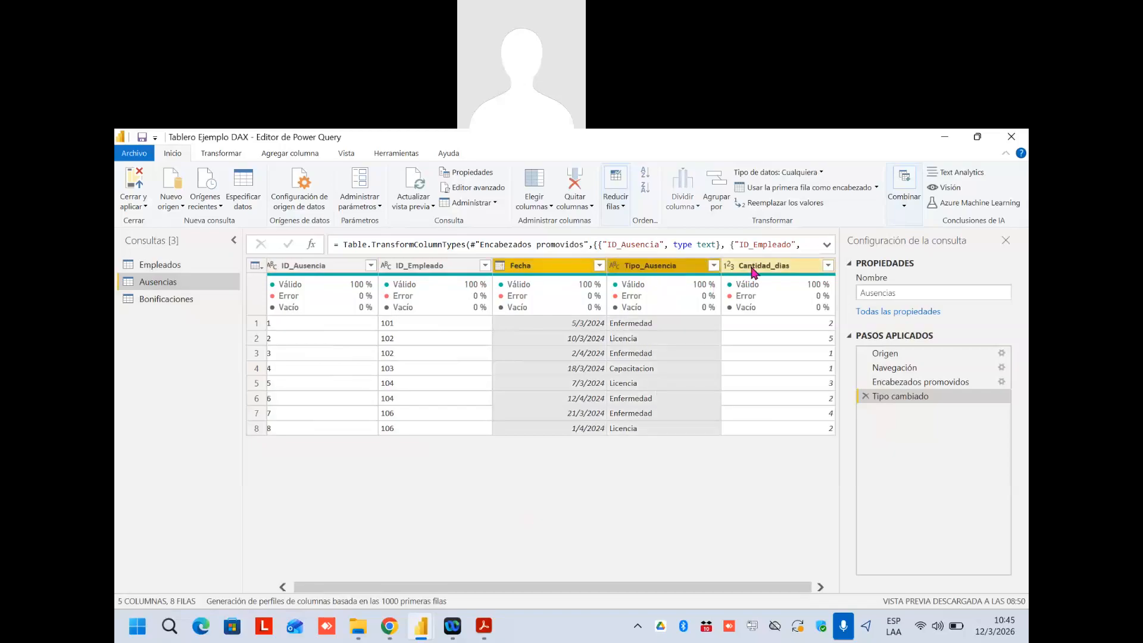
{"action": "left_click", "coordinate": [744, 268], "text": "ctrl"}
{"action": "mouse_move", "coordinate": [578, 302]}
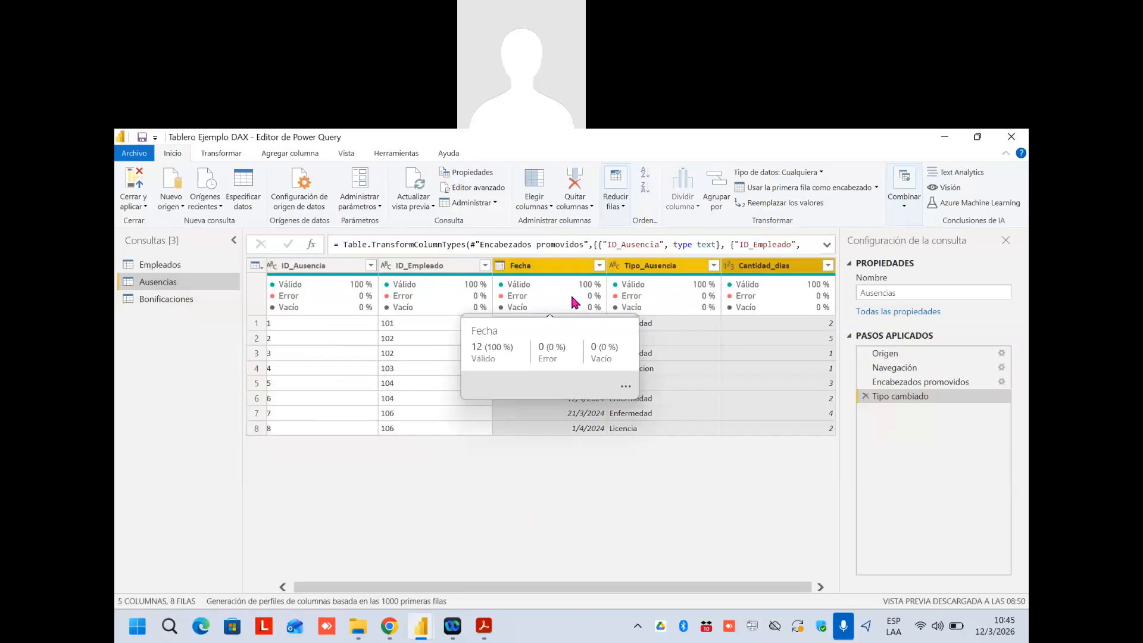
{"action": "left_click", "coordinate": [592, 207]}
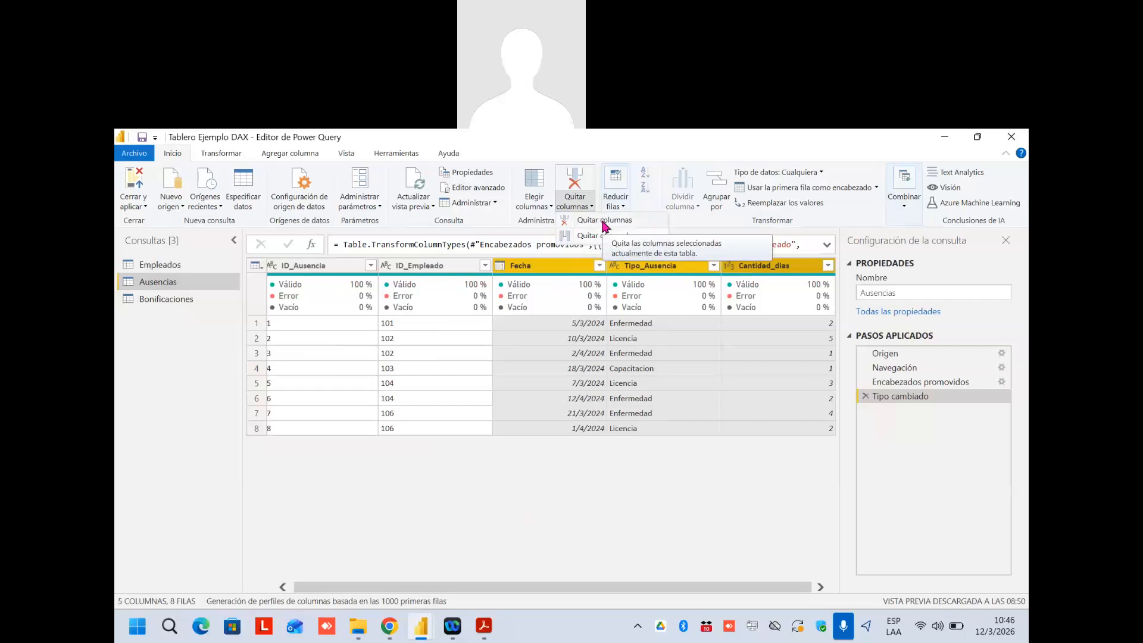
{"action": "left_click", "coordinate": [605, 220]}
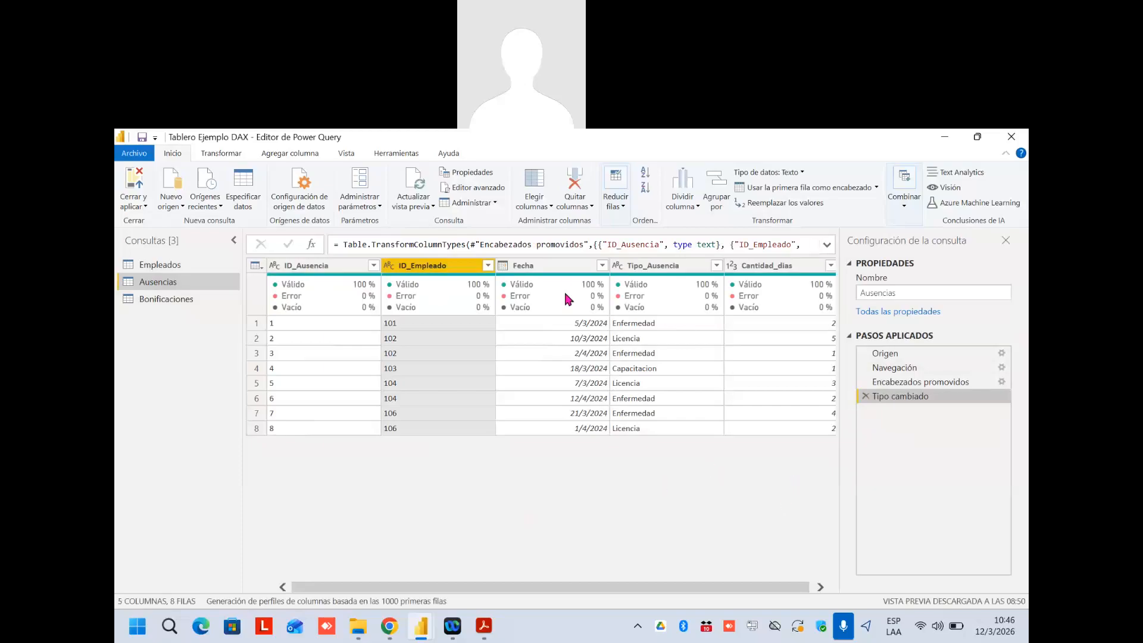
Repeat the removal of the Fecha, Tipo_Ausencia and Cantidad_dias columns in the Ausencias query
{"action": "left_click", "coordinate": [560, 273]}
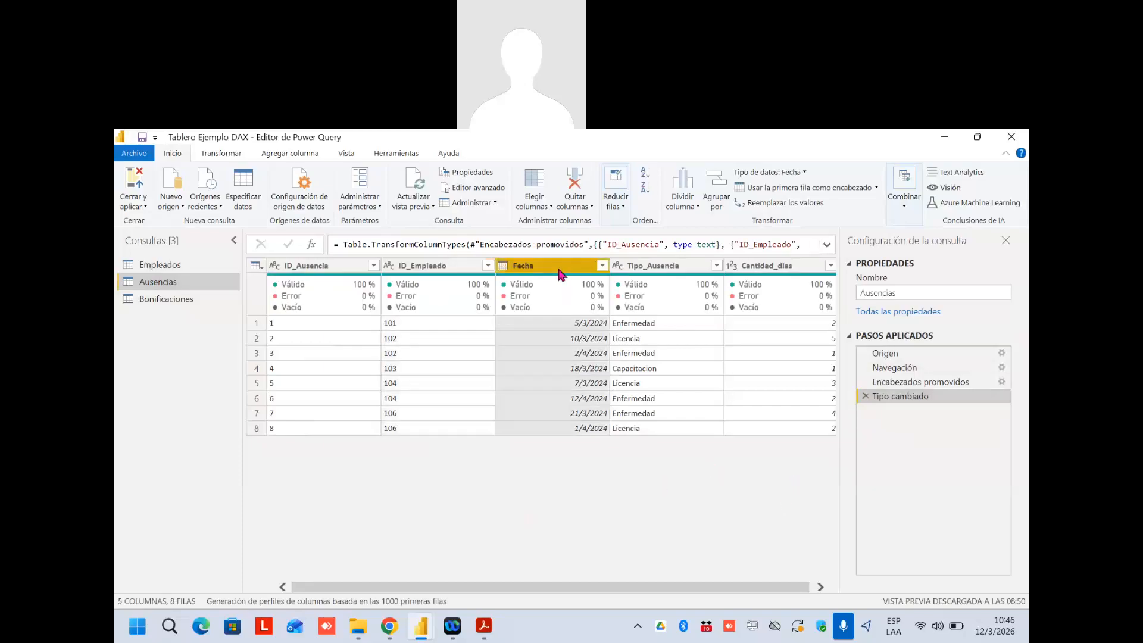
{"action": "left_click", "coordinate": [670, 265], "text": "ctrl"}
{"action": "left_click", "coordinate": [805, 268], "text": "ctrl"}
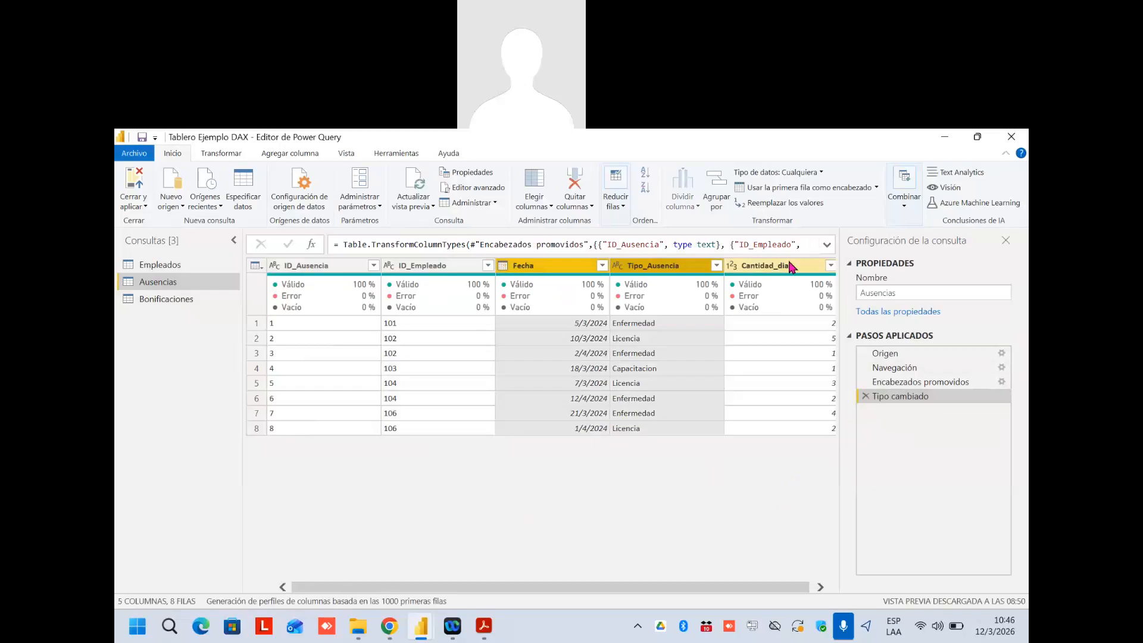
{"action": "left_click", "coordinate": [586, 209]}
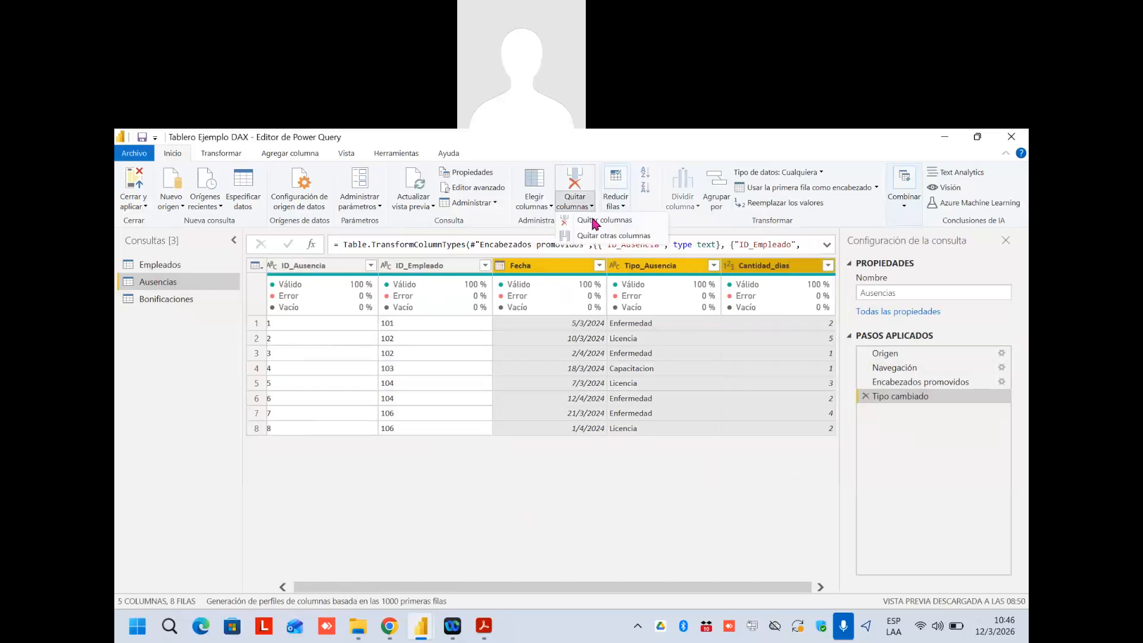
{"action": "left_click", "coordinate": [595, 226]}
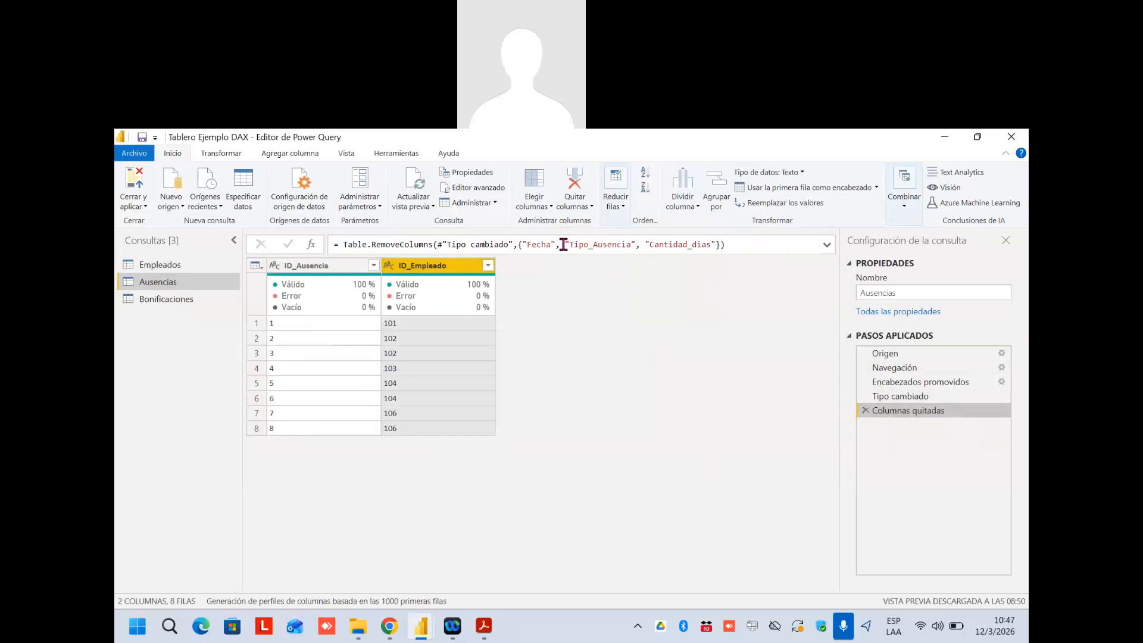
Take "Fecha" out of the Table.RemoveColumns formula to keep that column, and delete the Columnas quitadas step
{"action": "left_click_drag", "start_coordinate": [563, 244], "coordinate": [522, 245]}
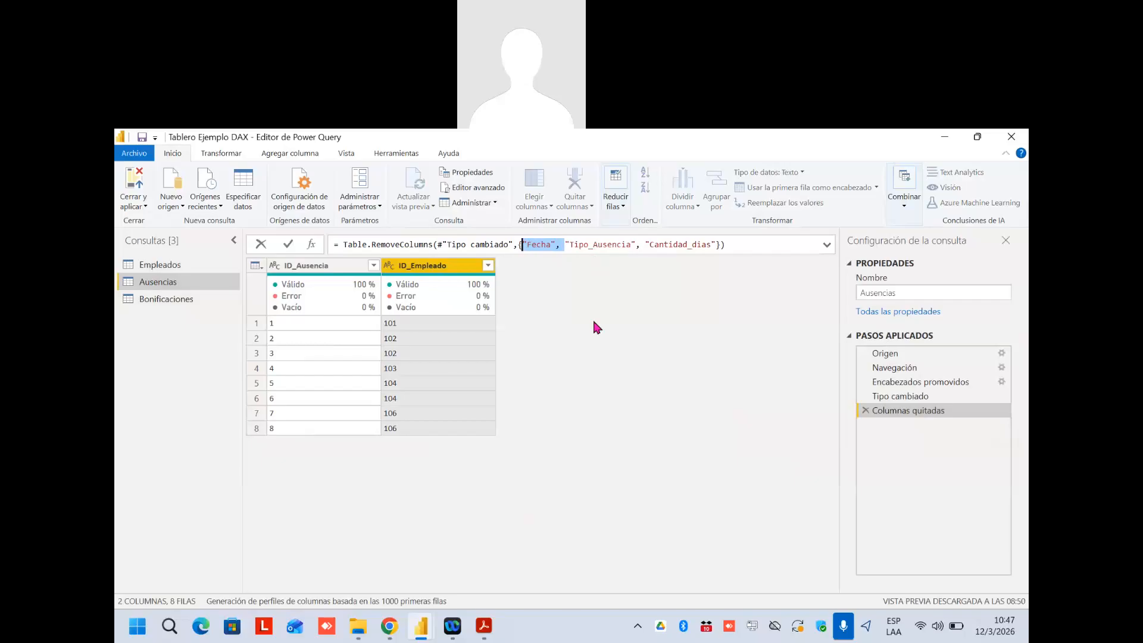
{"action": "left_click", "coordinate": [648, 363]}
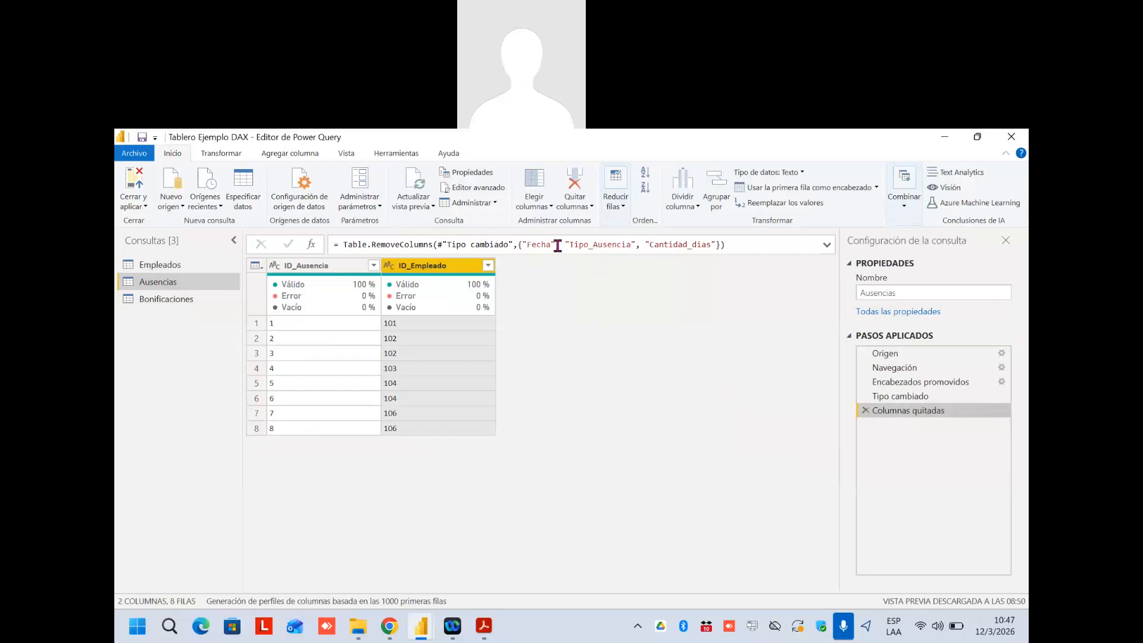
{"action": "left_click_drag", "start_coordinate": [564, 244], "coordinate": [524, 244]}
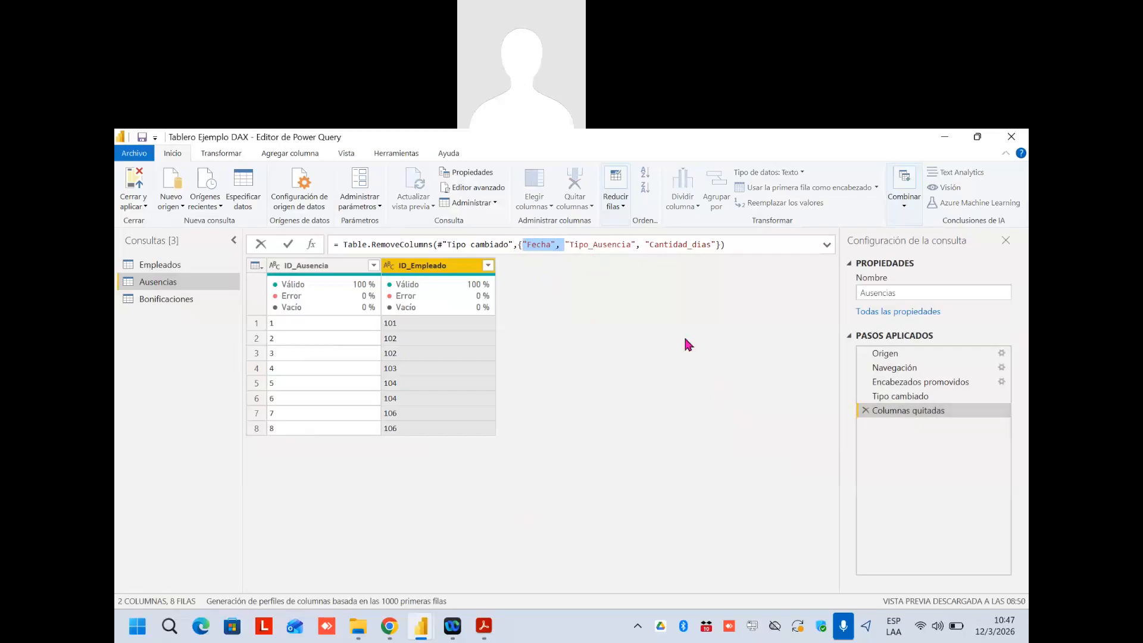
{"action": "key", "text": "Delete"}
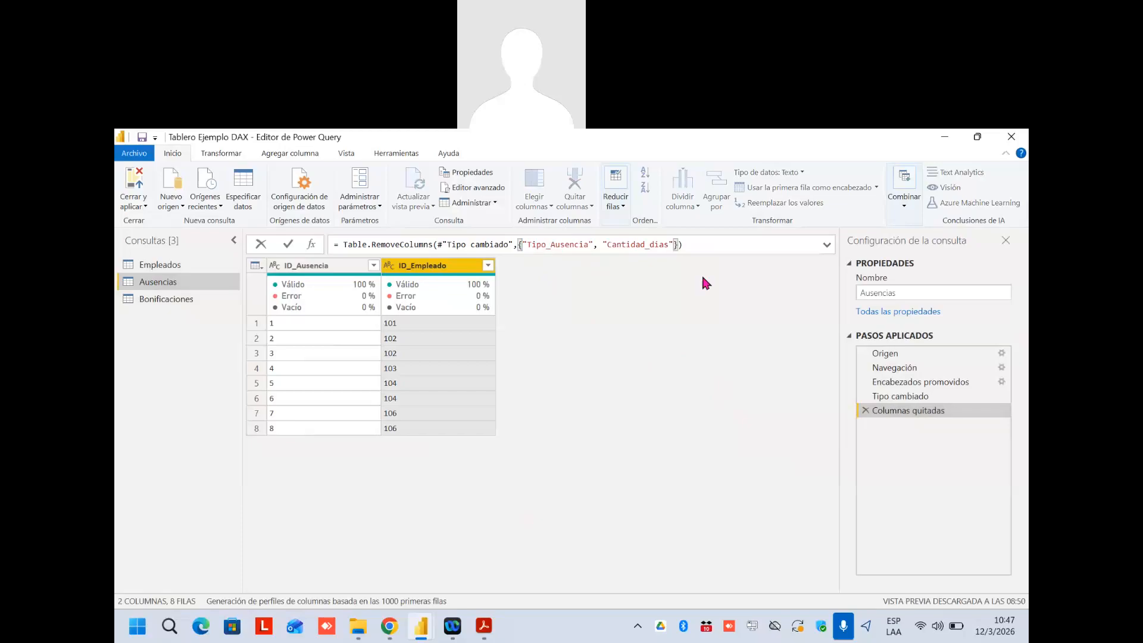
{"action": "key", "text": "Return"}
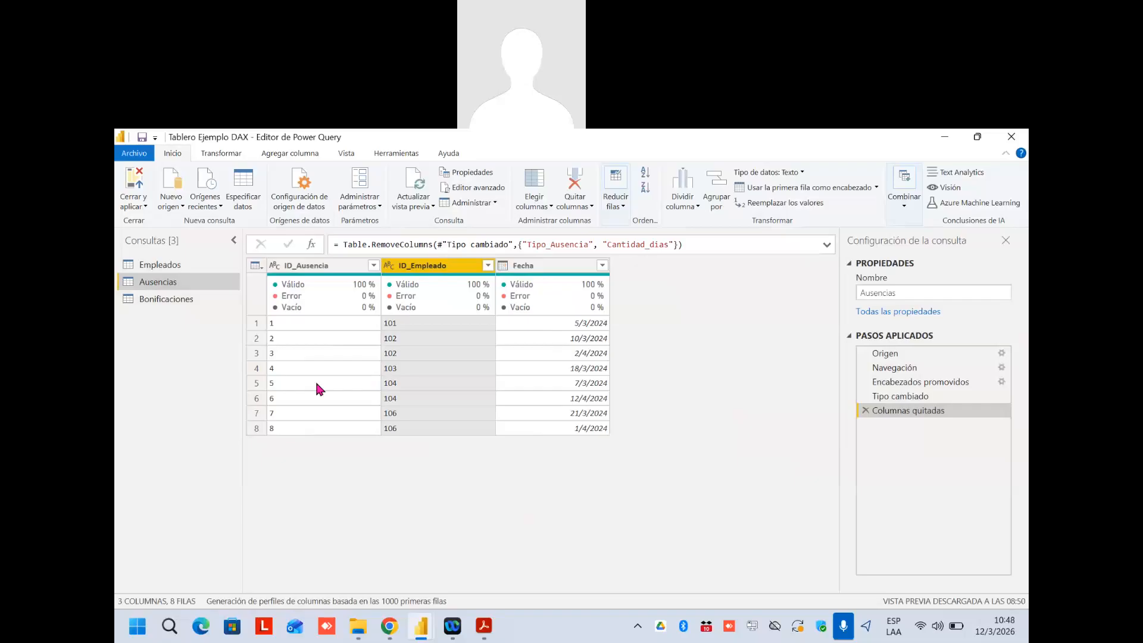
{"action": "left_click", "coordinate": [866, 409]}
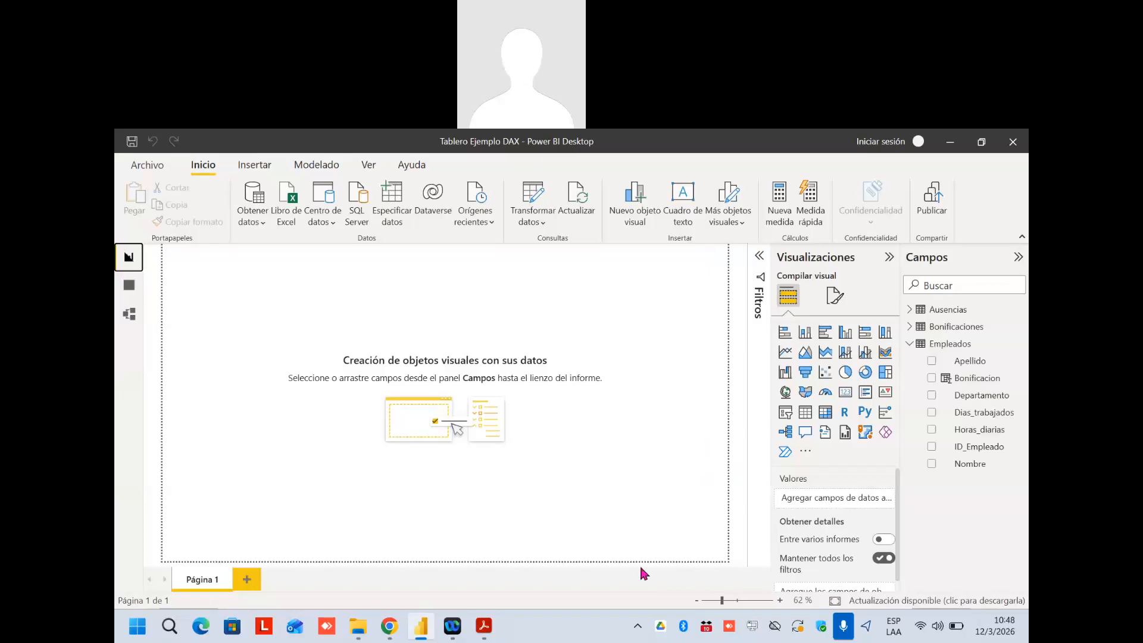
Switch to the slide on the differences between DAX and M in Acrobat
{"action": "left_click", "coordinate": [483, 636]}
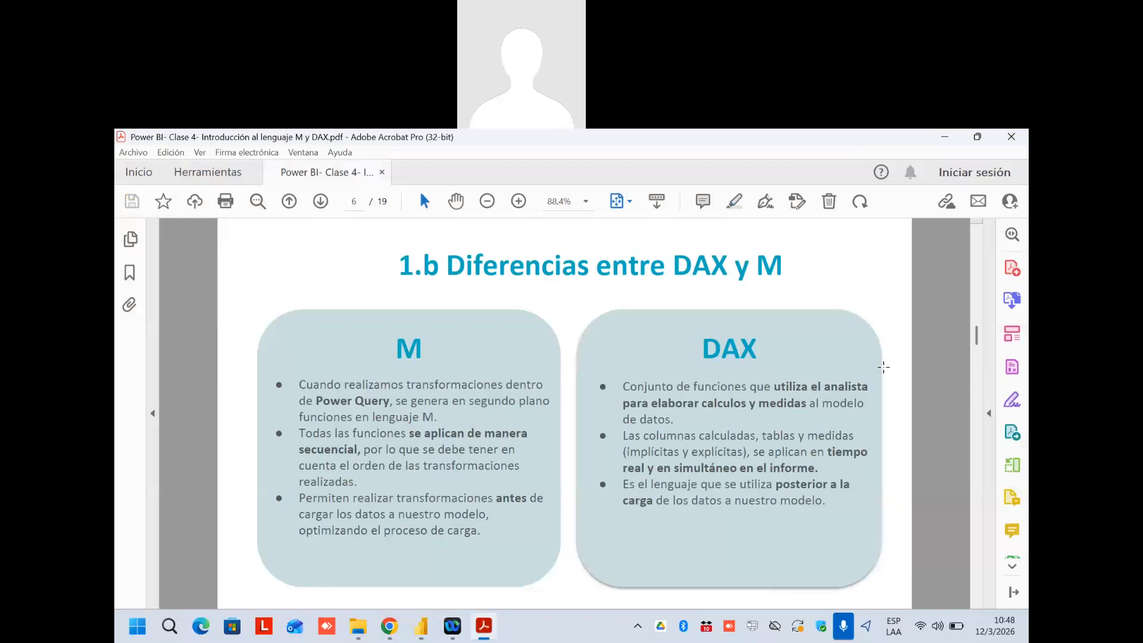
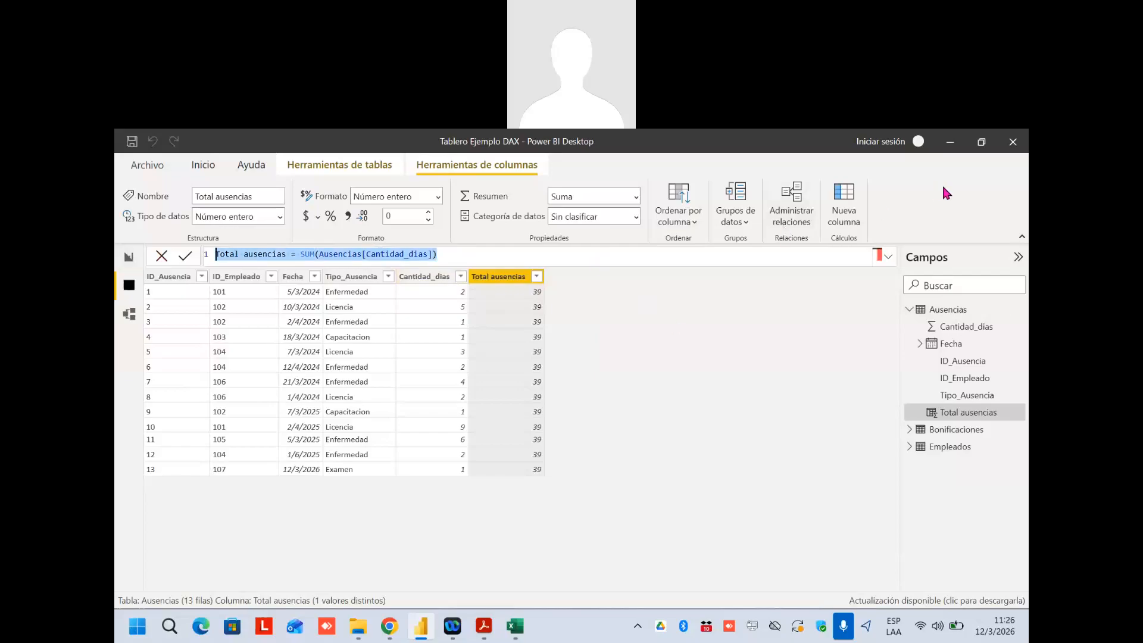
Create a measure in the Ausencias table: Total ausencias medida = SUM(Ausencias[Cantidad_dias])
{"action": "left_click", "coordinate": [203, 166]}
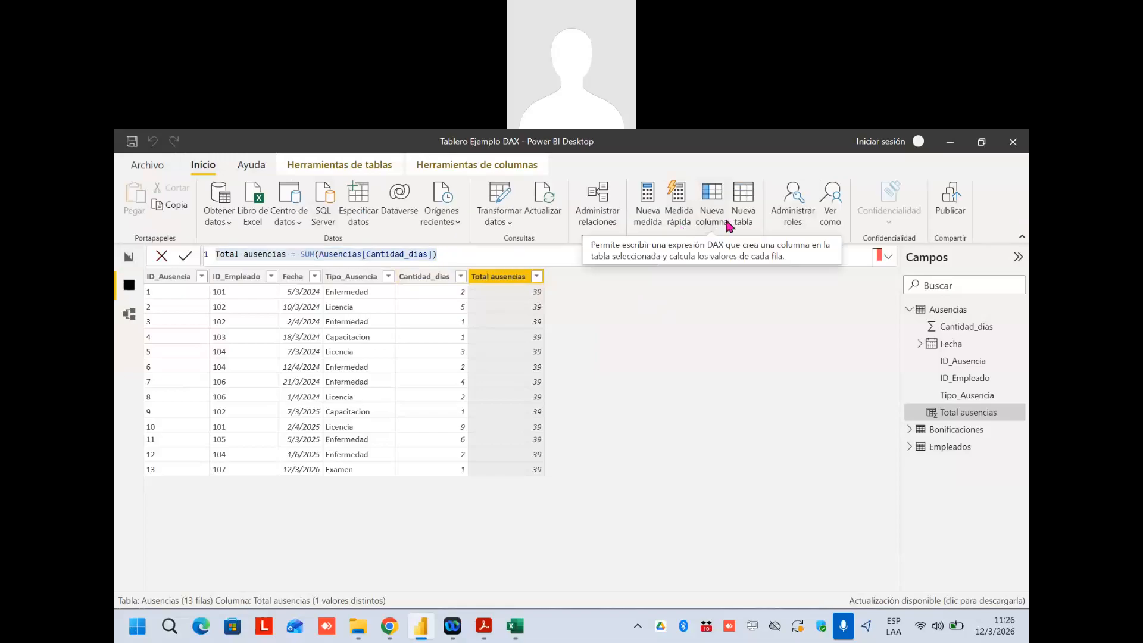
{"action": "left_click", "coordinate": [647, 202]}
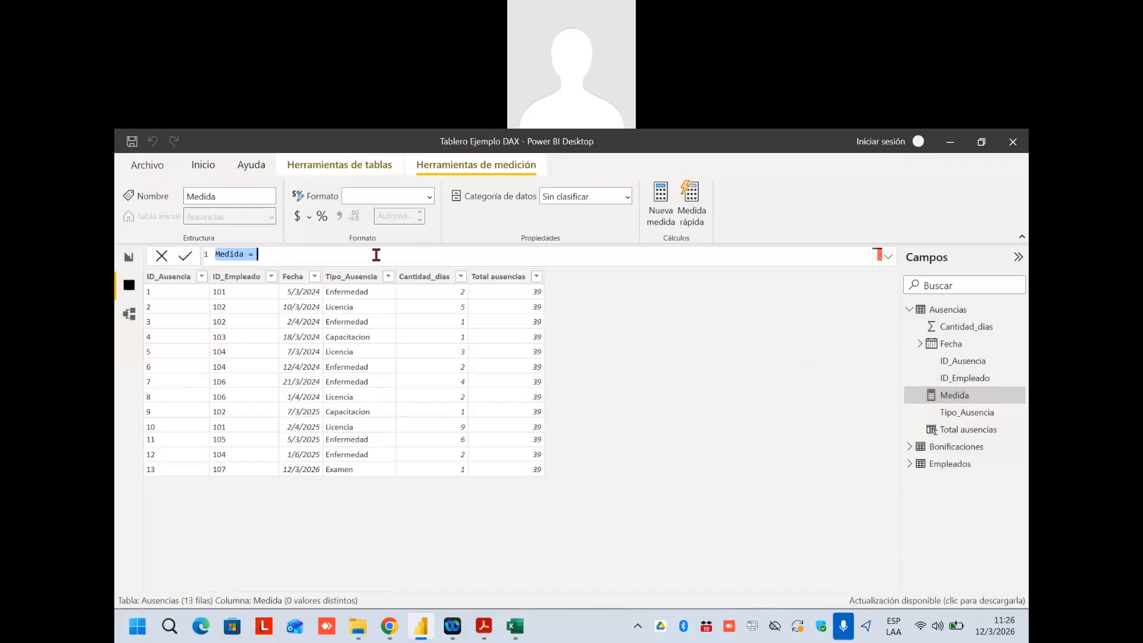
{"action": "type", "text": "Total ausencias = SUM(Ausencias[Cantidad_dias])"}
{"action": "left_click", "coordinate": [286, 254]}
{"action": "type", "text": "medida"}
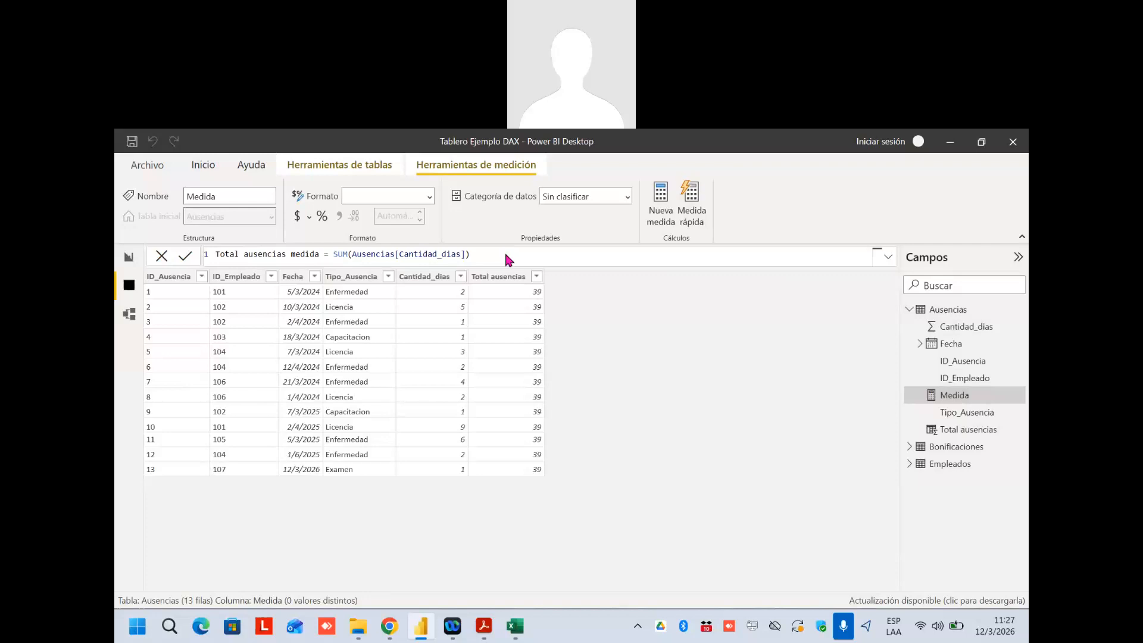
{"action": "key", "text": "Return"}
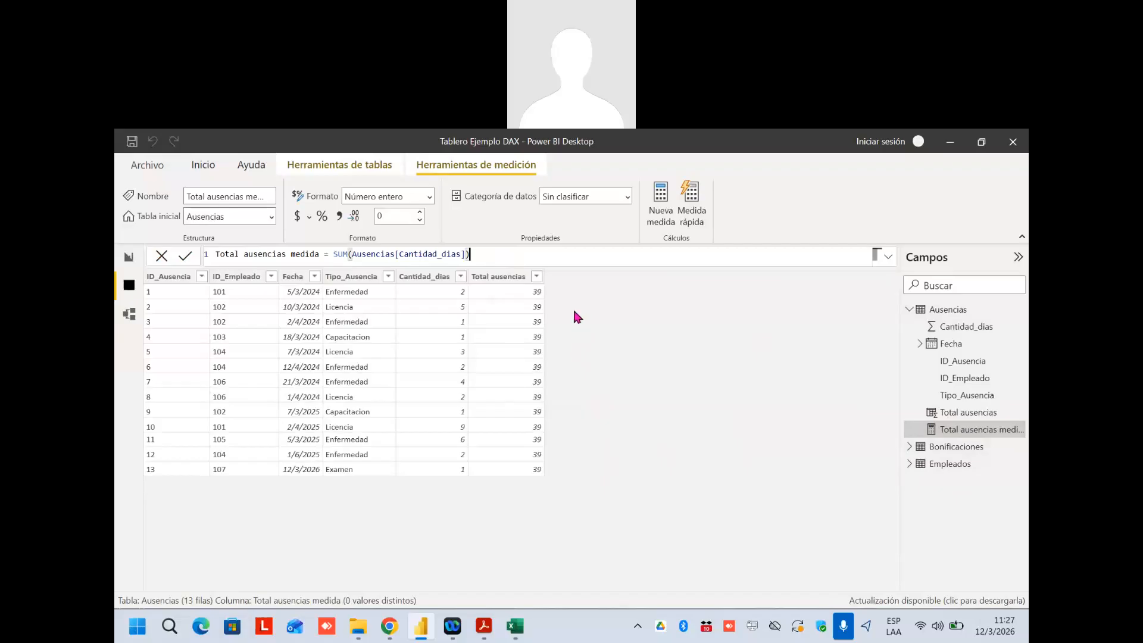
Add a card showing Total ausencias medida to the report page, move it toward the page's middle and widen it
{"action": "left_click", "coordinate": [129, 257]}
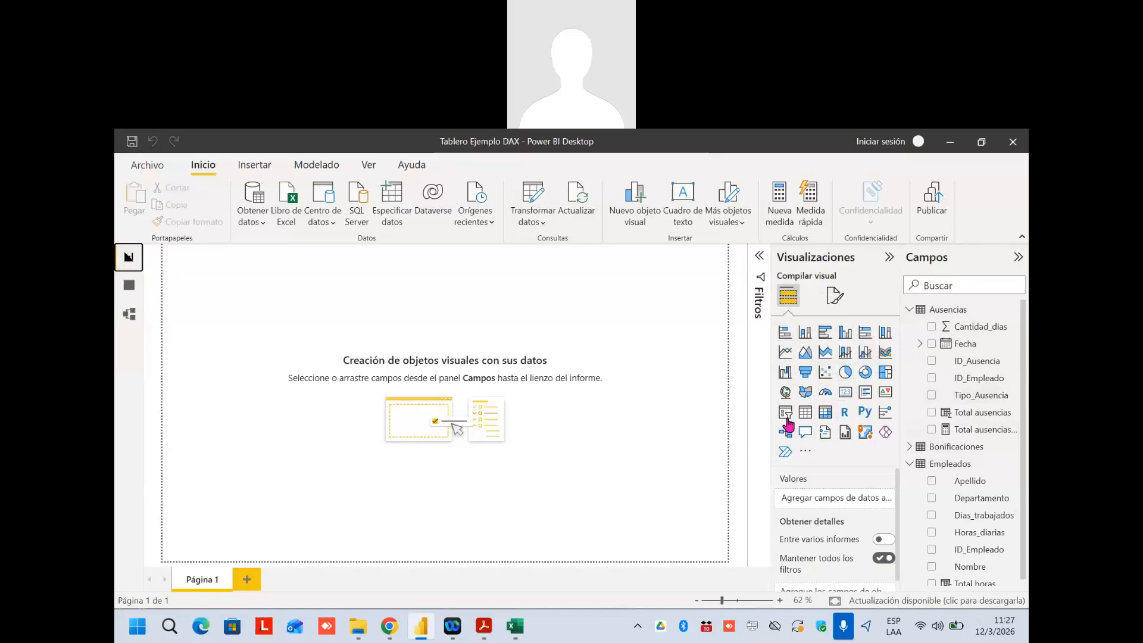
{"action": "left_click", "coordinate": [846, 394]}
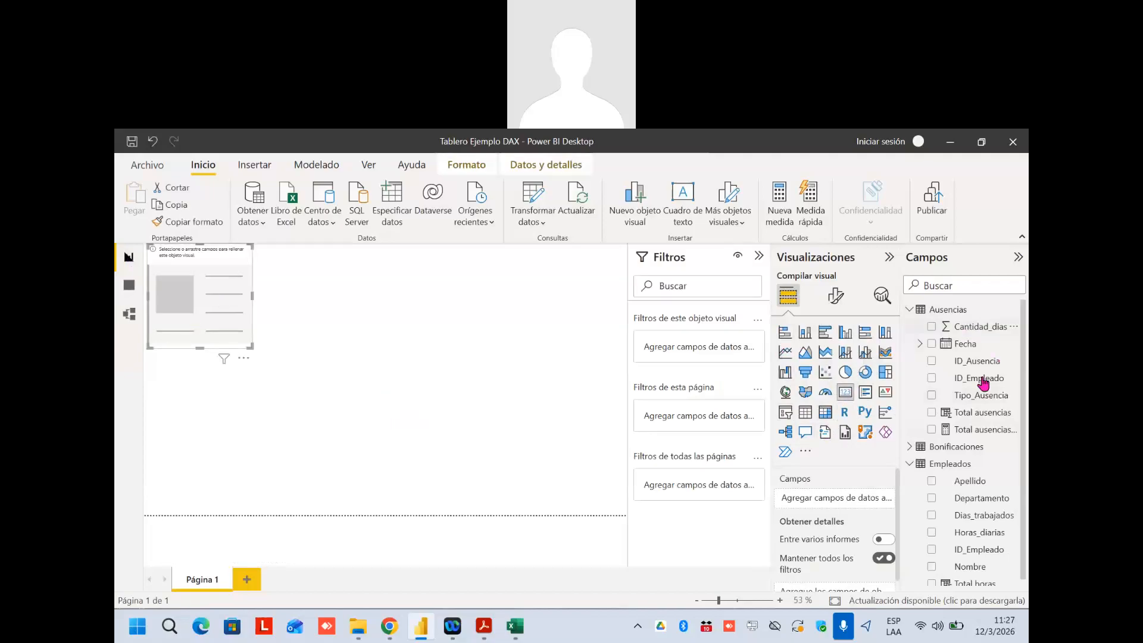
{"action": "left_click_drag", "start_coordinate": [994, 437], "coordinate": [857, 499]}
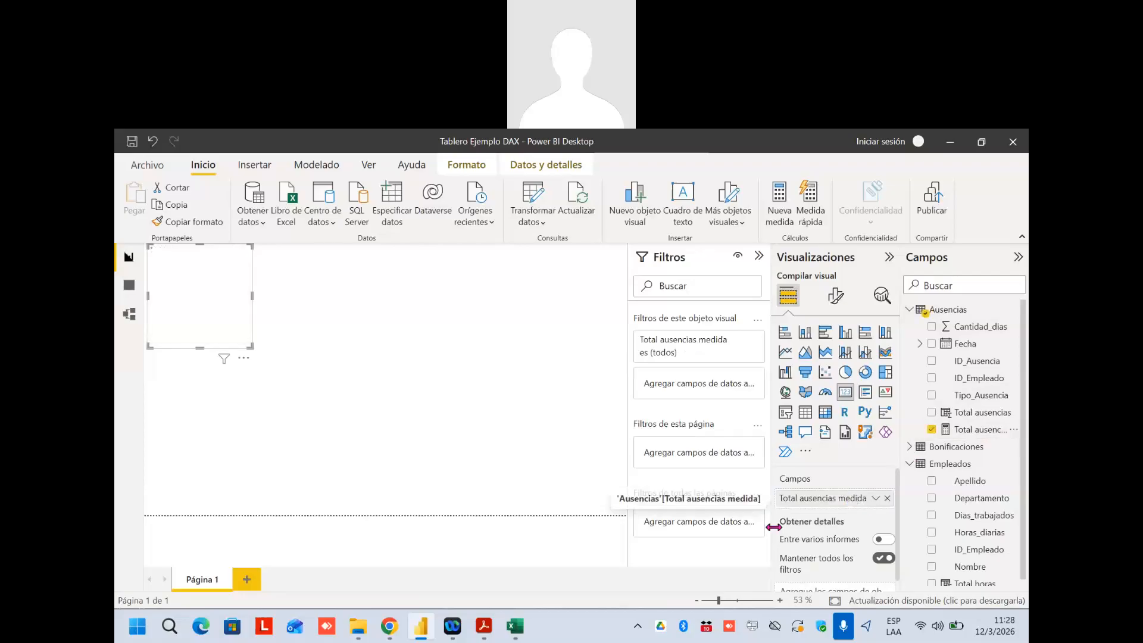
{"action": "left_click_drag", "start_coordinate": [223, 284], "coordinate": [413, 348]}
{"action": "left_click_drag", "start_coordinate": [420, 309], "coordinate": [509, 304]}
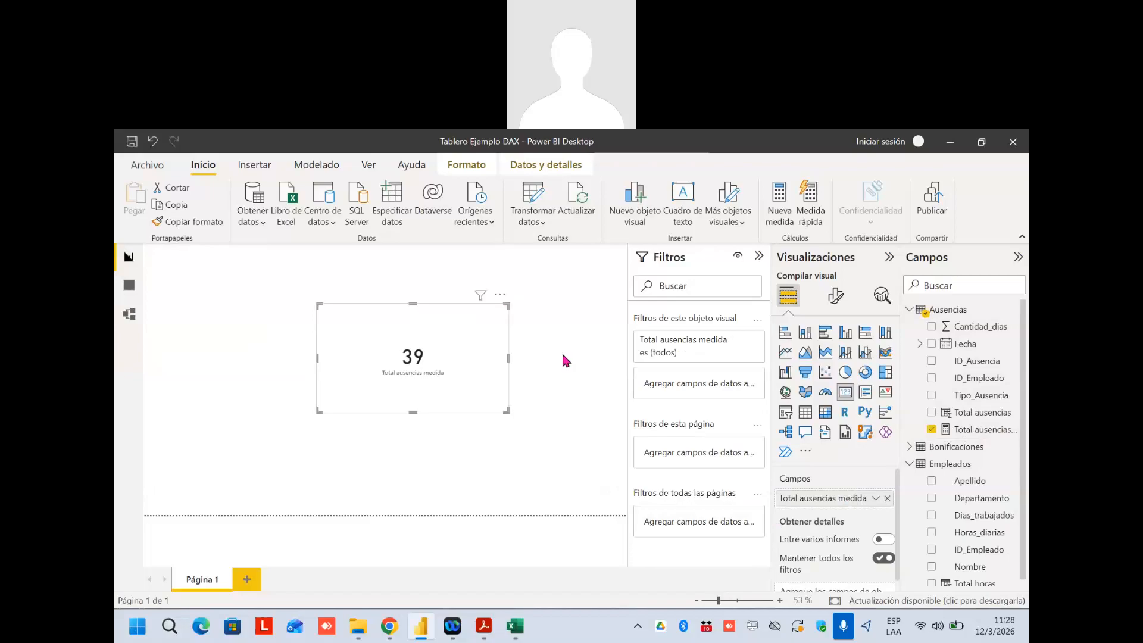
{"action": "left_click", "coordinate": [563, 356]}
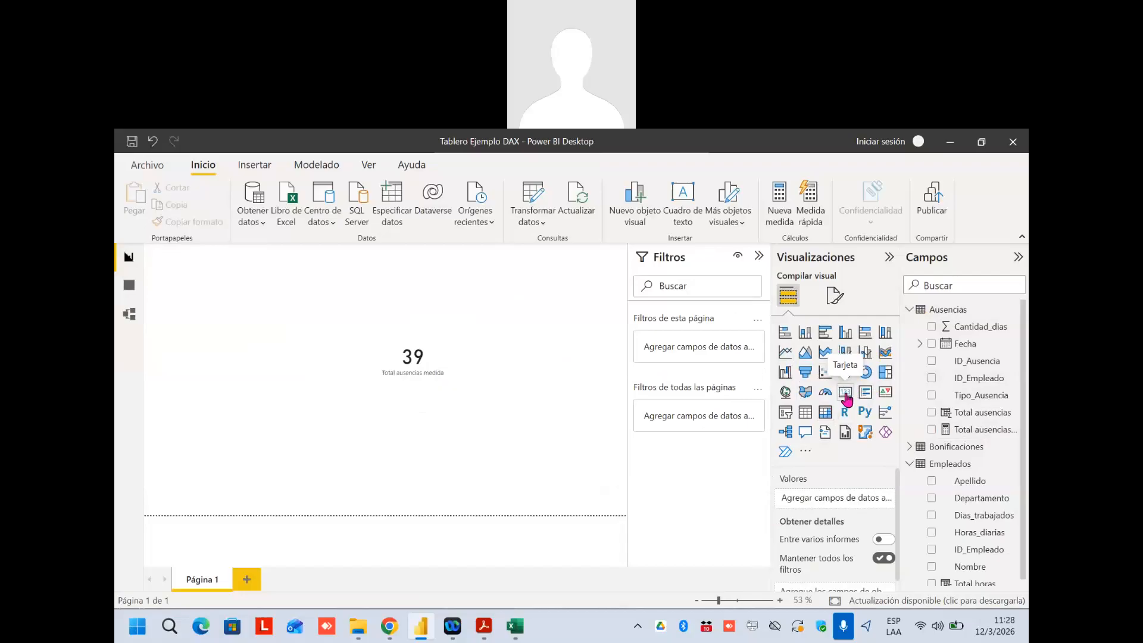
Add a slicer on the Empleados ID_Empleado field and place it in the upper-left corner of the report page
{"action": "left_click", "coordinate": [785, 412]}
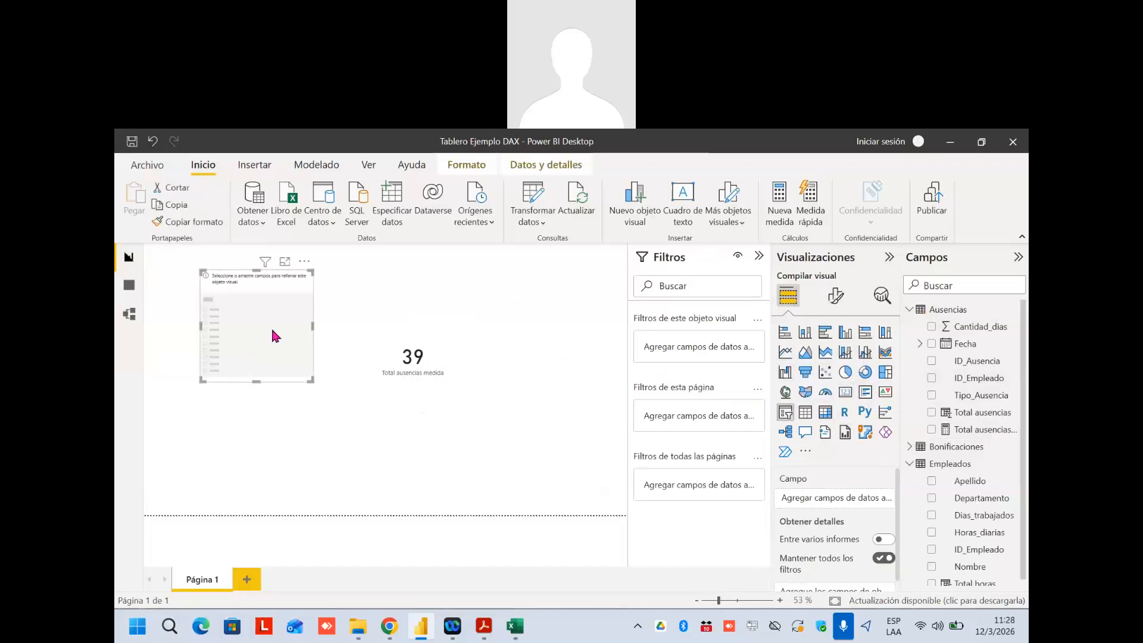
{"action": "left_click_drag", "start_coordinate": [272, 332], "coordinate": [213, 305]}
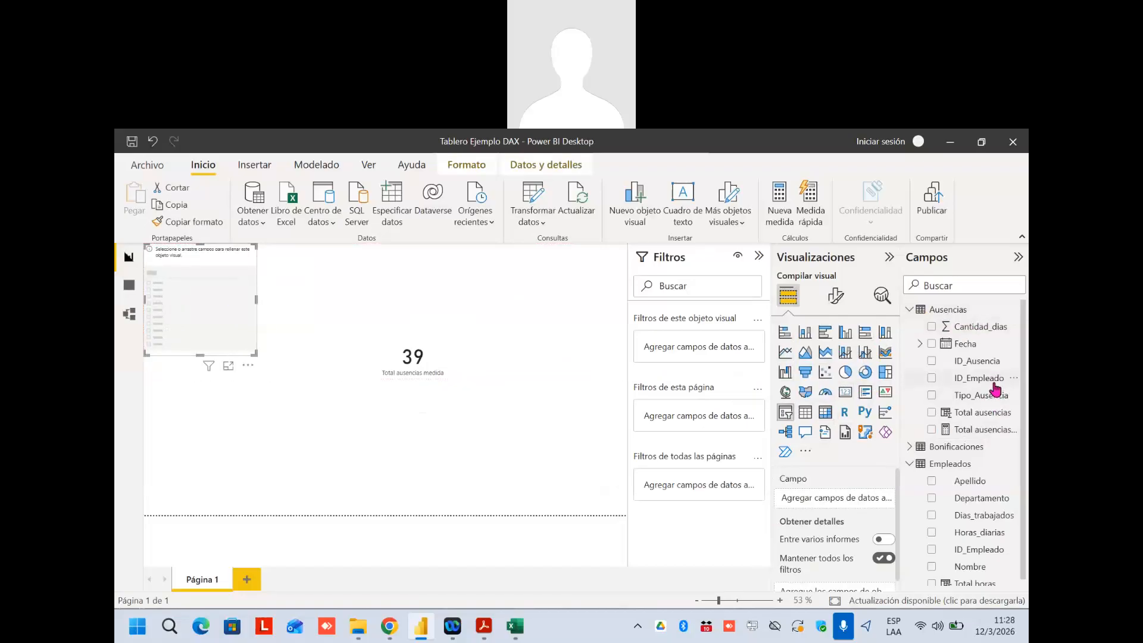
{"action": "scroll", "coordinate": [978, 470], "scroll_direction": "down", "scroll_amount": 1}
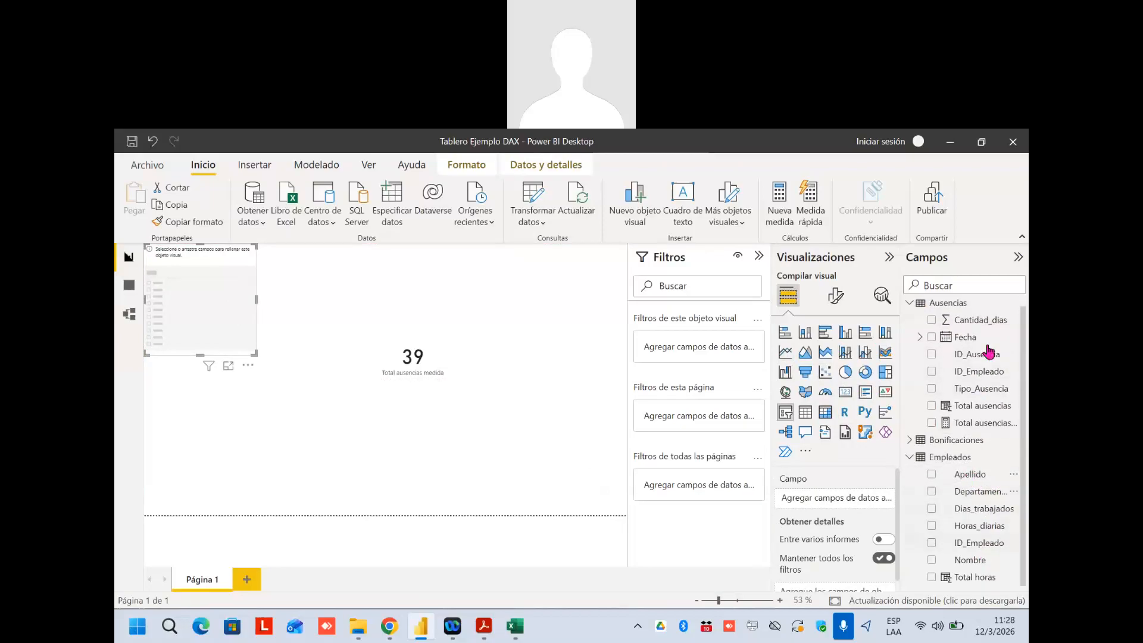
{"action": "left_click_drag", "start_coordinate": [989, 547], "coordinate": [845, 503]}
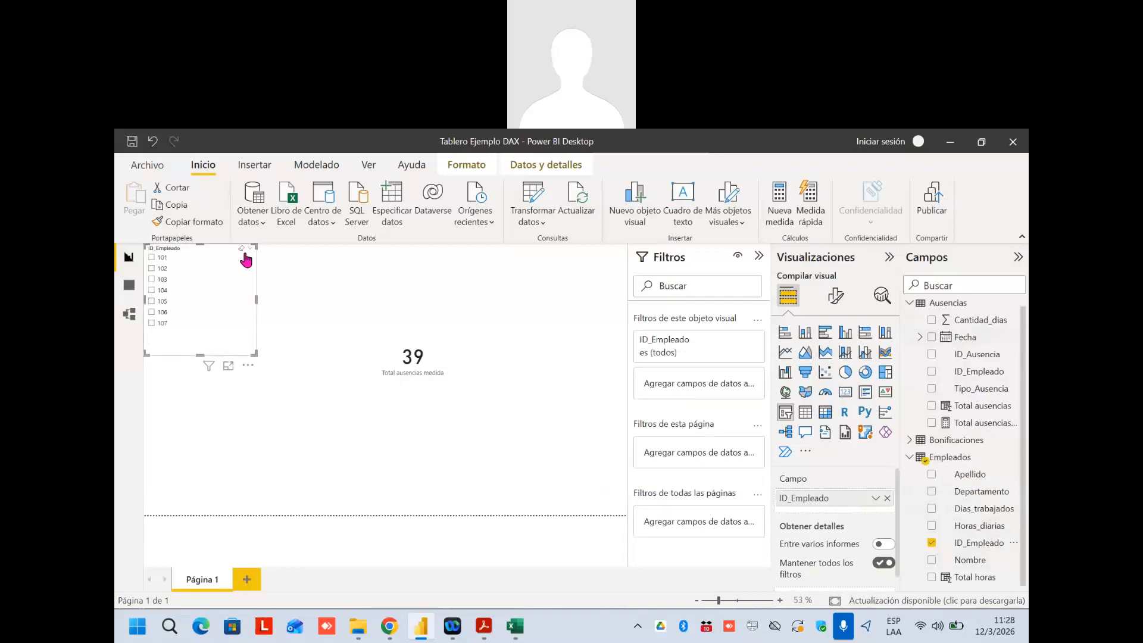
Examine the orientation options in the format settings of the ID_Empleado slicer
{"action": "left_click", "coordinate": [834, 300]}
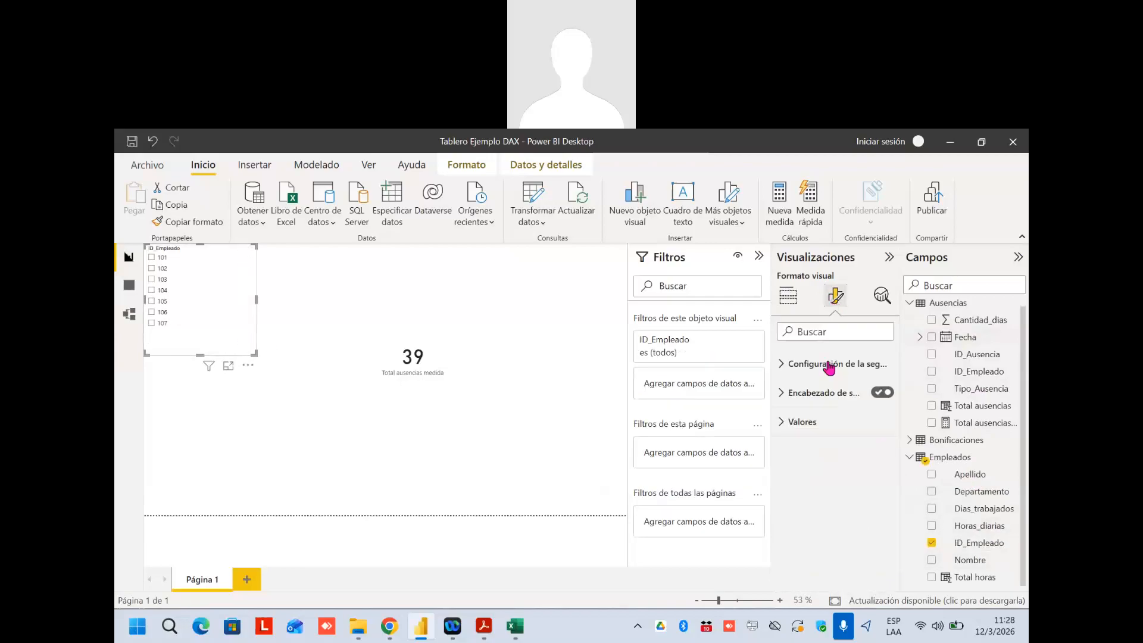
{"action": "left_click", "coordinate": [781, 409]}
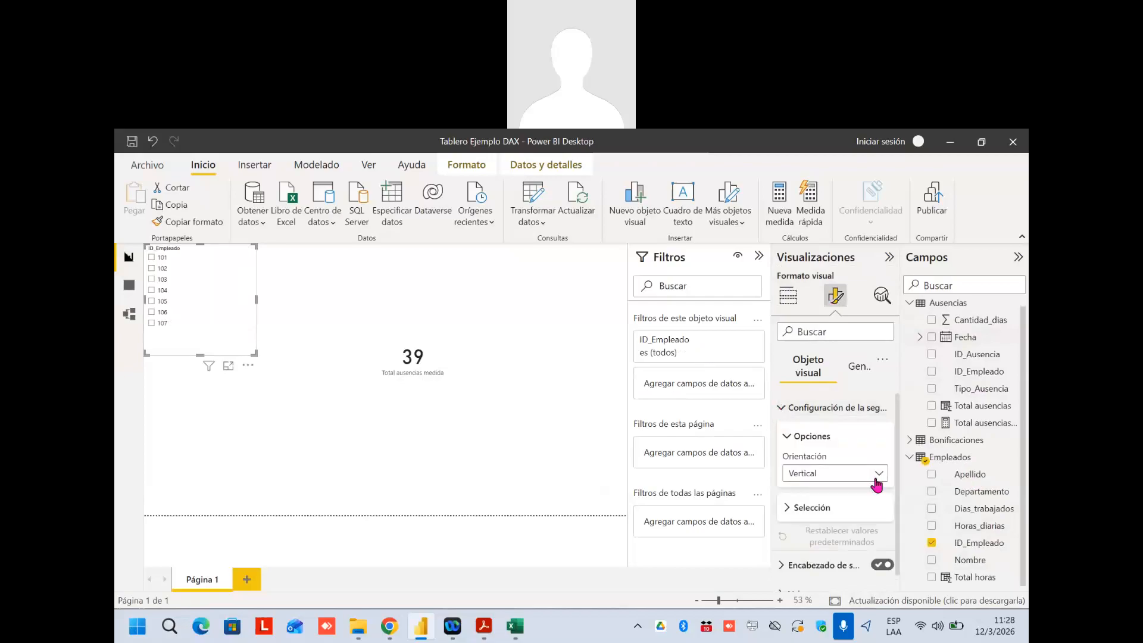
{"action": "left_click", "coordinate": [879, 475]}
{"action": "left_click", "coordinate": [855, 443]}
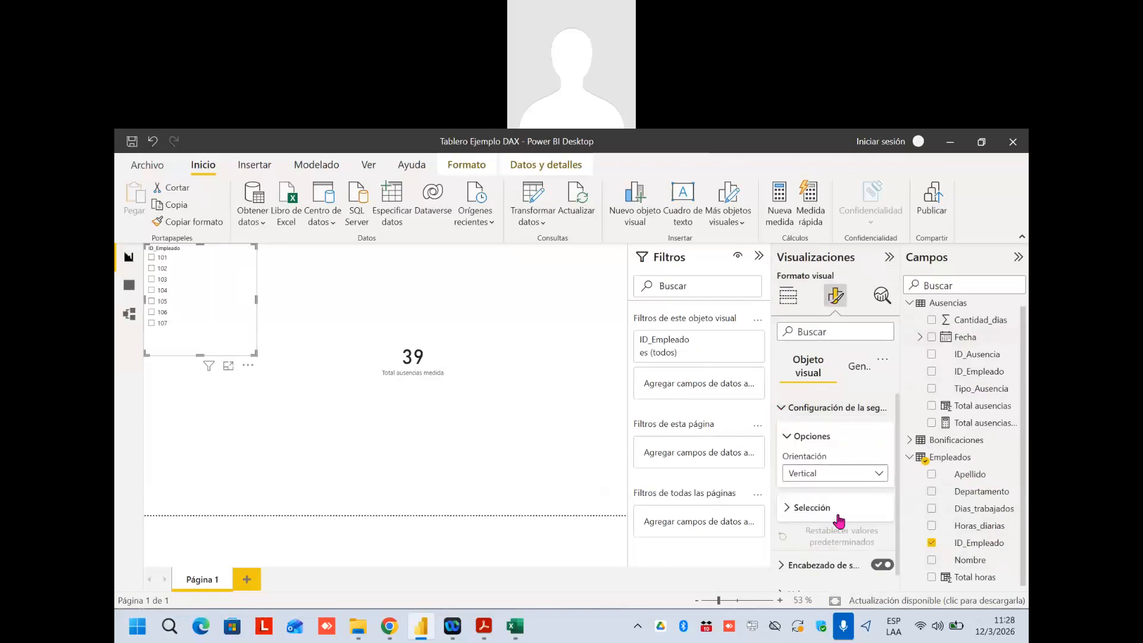
{"action": "left_click", "coordinate": [785, 437]}
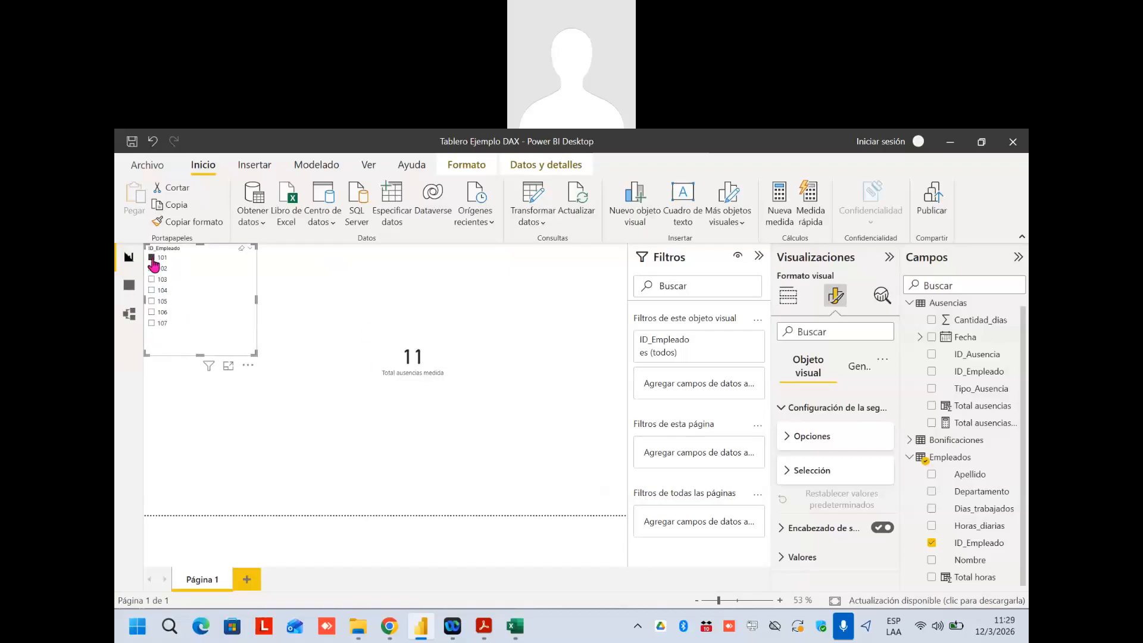
Filter the Total ausencias medida card through the slicer with different employee IDs, including 101, 102, 103, 104, 106 and 107
{"action": "left_click", "coordinate": [241, 250]}
{"action": "left_click", "coordinate": [151, 258]}
{"action": "left_click", "coordinate": [151, 279]}
{"action": "left_click", "coordinate": [152, 290]}
{"action": "left_click", "coordinate": [152, 311]}
{"action": "left_click", "coordinate": [151, 324]}
{"action": "left_click", "coordinate": [151, 290]}
{"action": "left_click", "coordinate": [151, 279]}
{"action": "left_click", "coordinate": [151, 269]}
{"action": "left_click", "coordinate": [151, 269]}
Create a calculated column in the Empleados table: Promedio horas = AVERAGE(Empleados[Horas_diarias])
{"action": "left_click", "coordinate": [132, 289]}
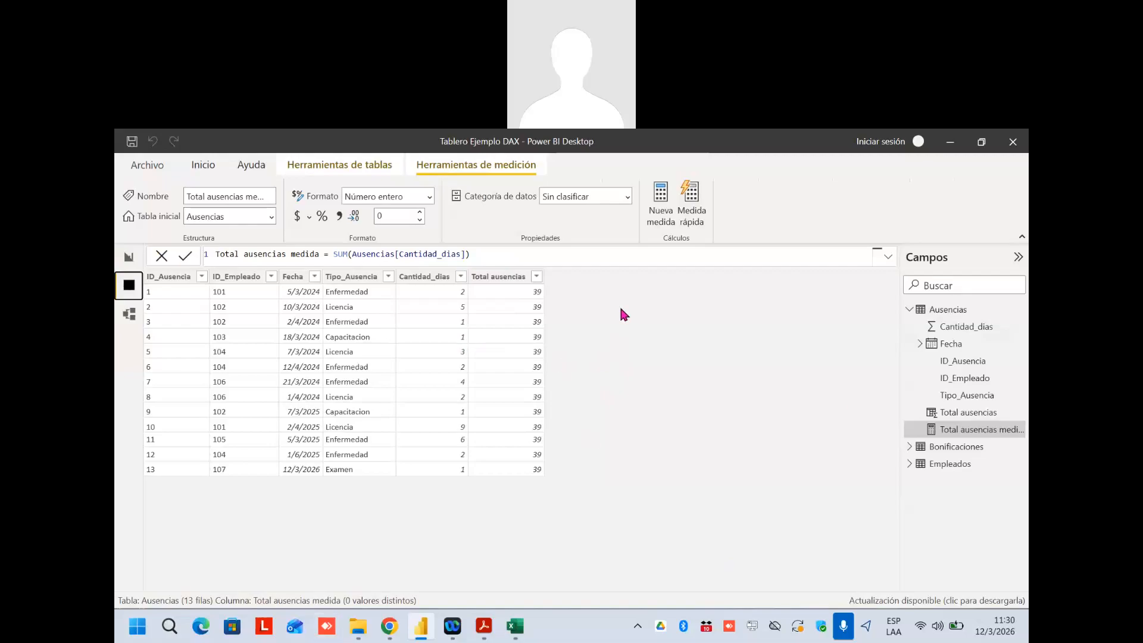
{"action": "left_click", "coordinate": [941, 464]}
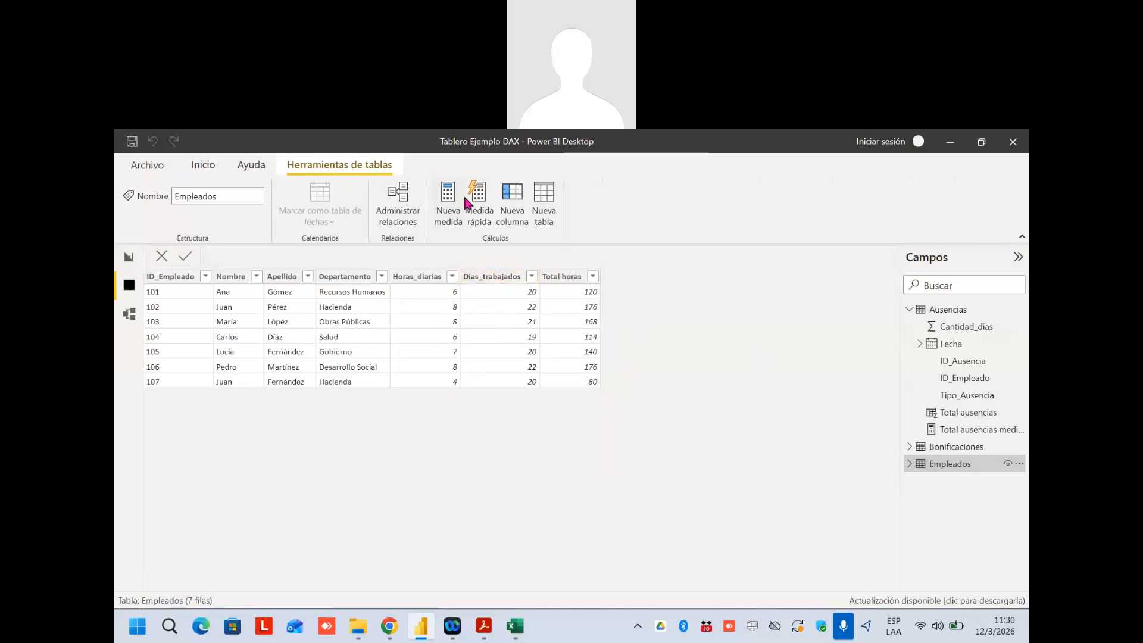
{"action": "left_click", "coordinate": [514, 218]}
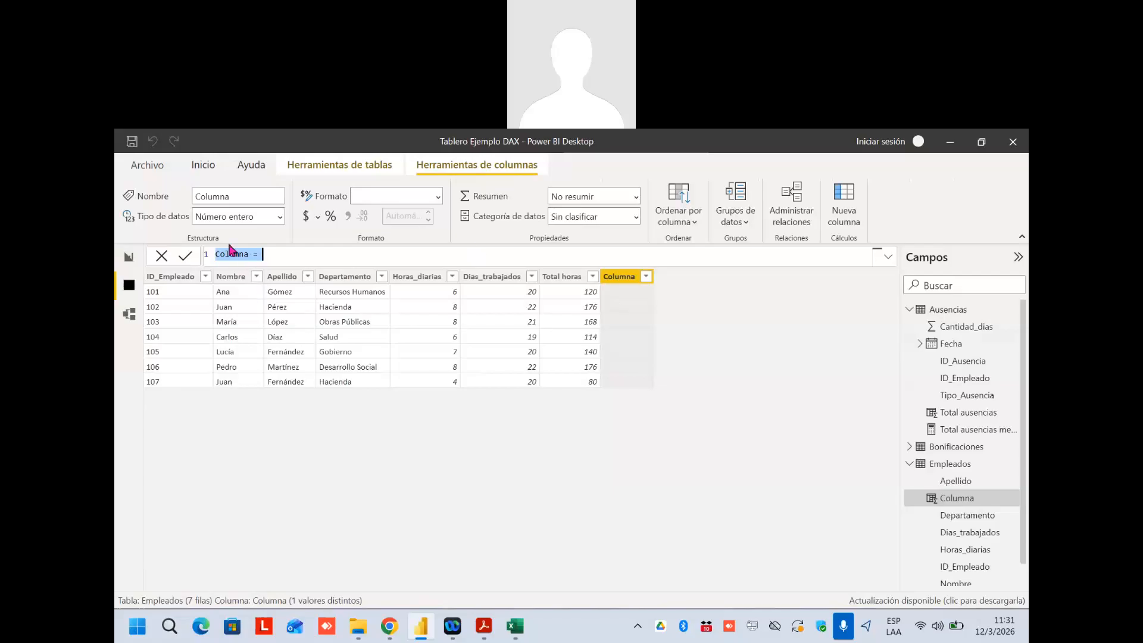
{"action": "double_click", "coordinate": [229, 256]}
{"action": "type", "text": "P"}
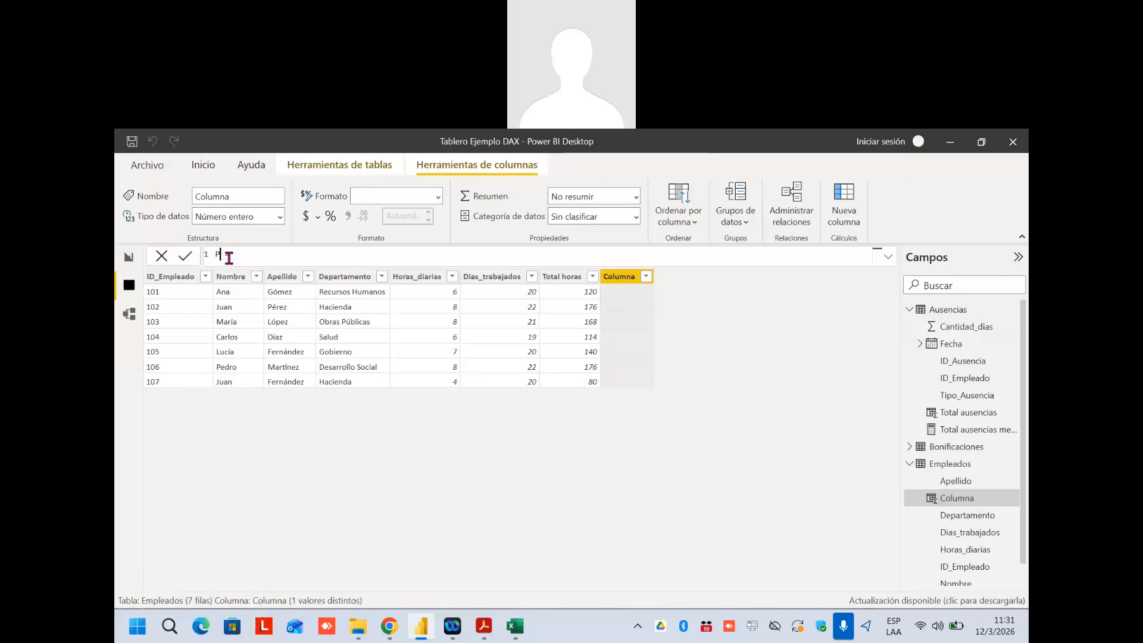
{"action": "type", "text": "romedio Horas"}
{"action": "type", "text": "aver"}
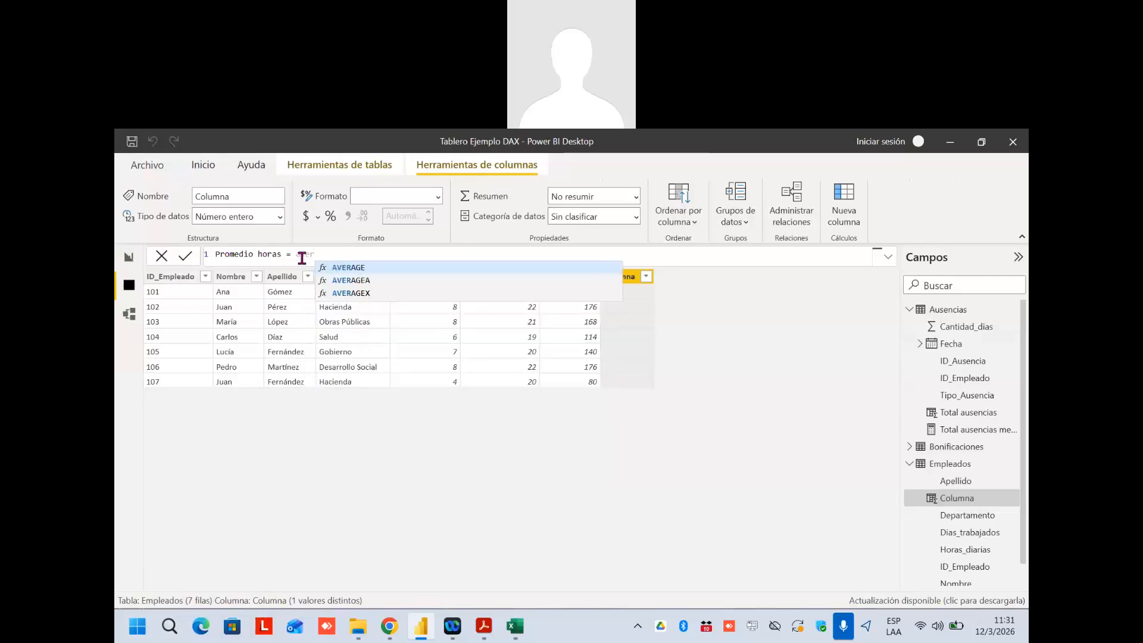
{"action": "left_click", "coordinate": [360, 273]}
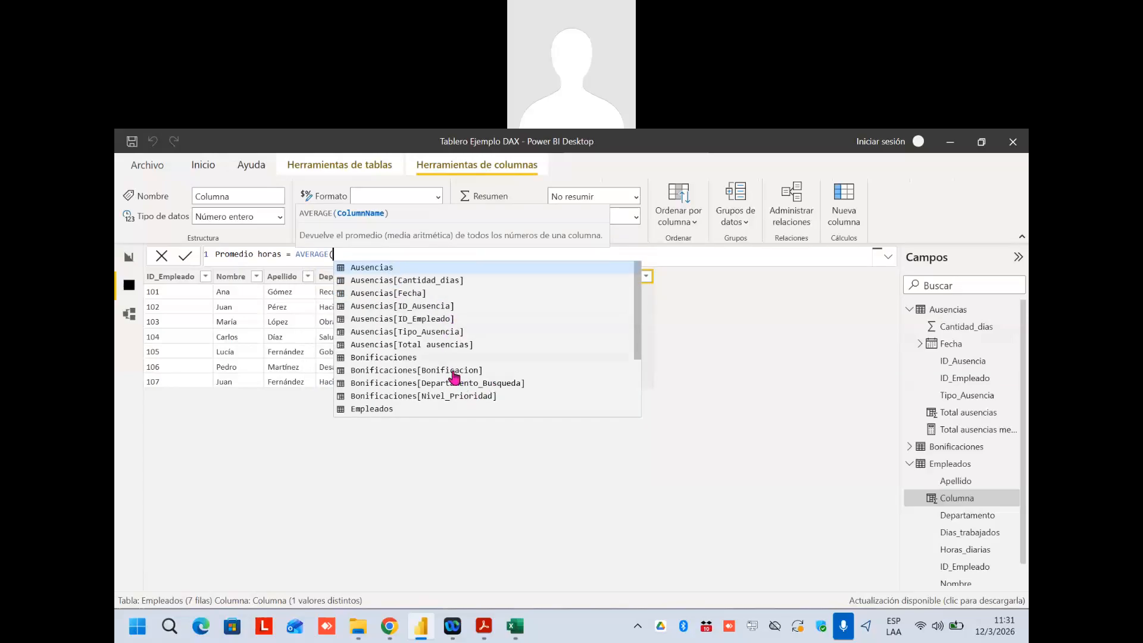
{"action": "scroll", "coordinate": [454, 376], "scroll_direction": "down", "scroll_amount": 3}
{"action": "left_click", "coordinate": [431, 372]}
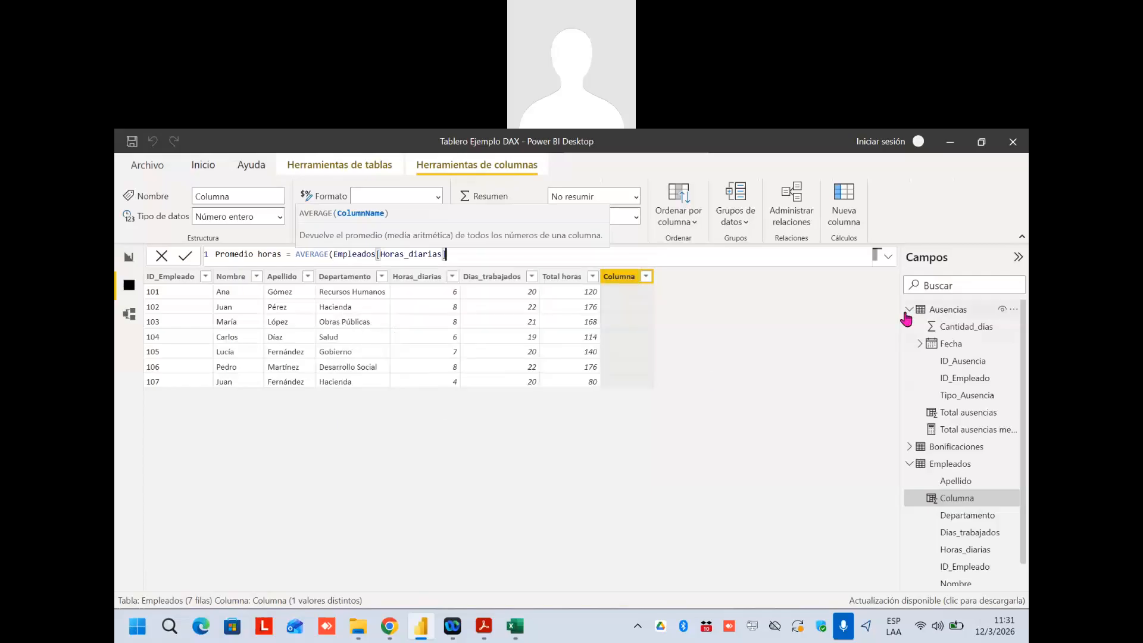
{"action": "type", "text": ")"}
{"action": "key", "text": "Return"}
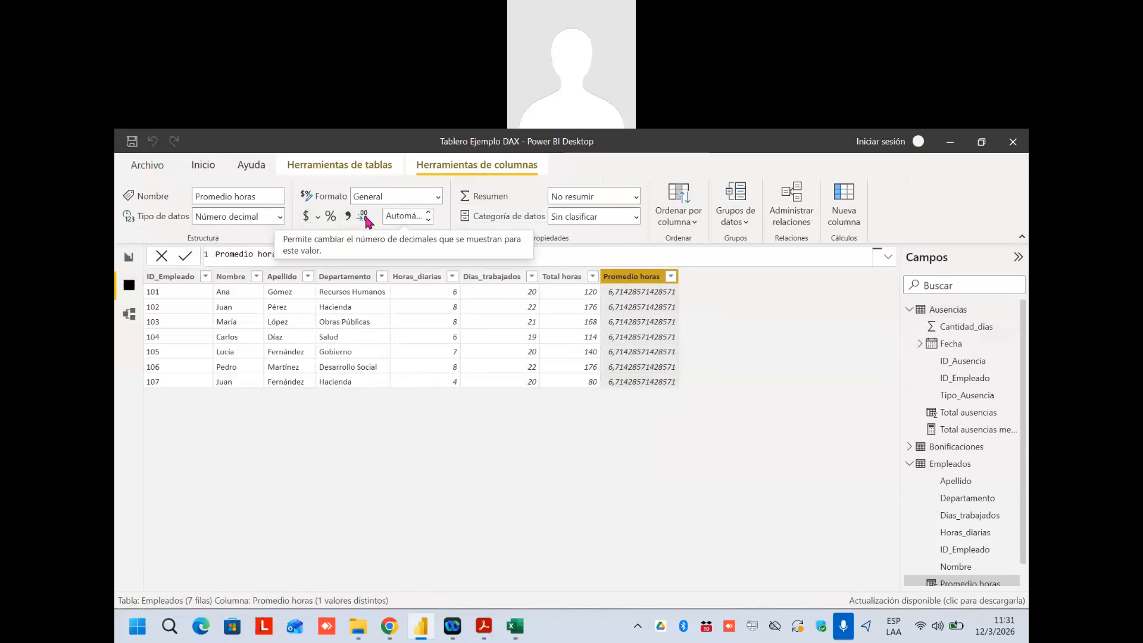
Format the Promedio horas column to show two decimal places
{"action": "left_click", "coordinate": [428, 220]}
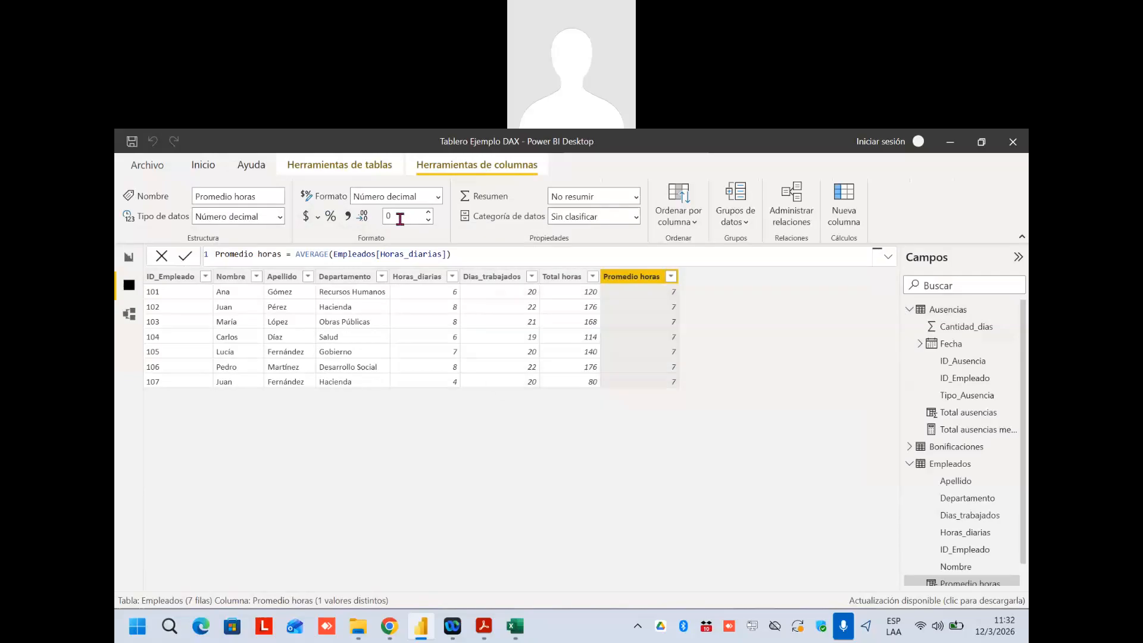
{"action": "left_click", "coordinate": [428, 212]}
{"action": "left_click", "coordinate": [364, 217]}
{"action": "left_click", "coordinate": [846, 205]}
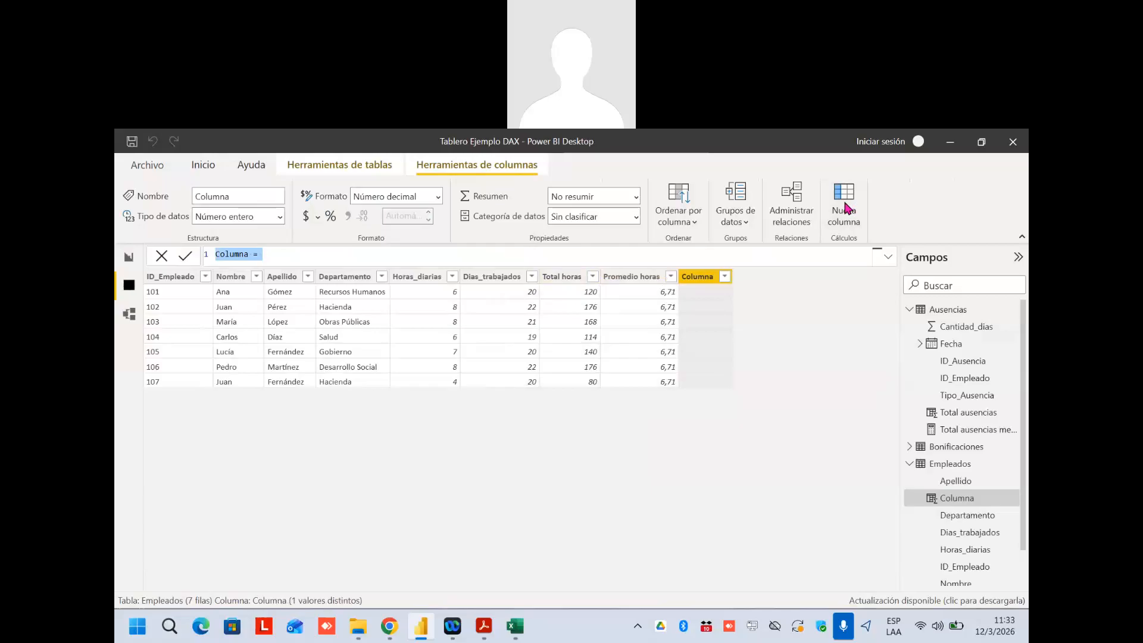
{"action": "left_click", "coordinate": [956, 313]}
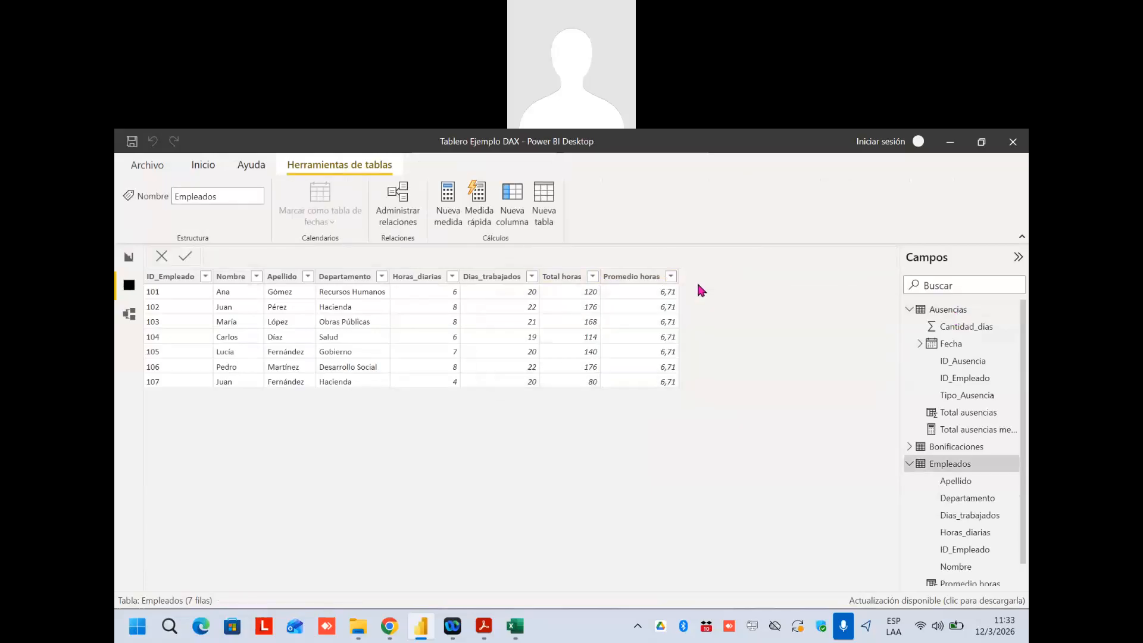
{"action": "left_click", "coordinate": [525, 212]}
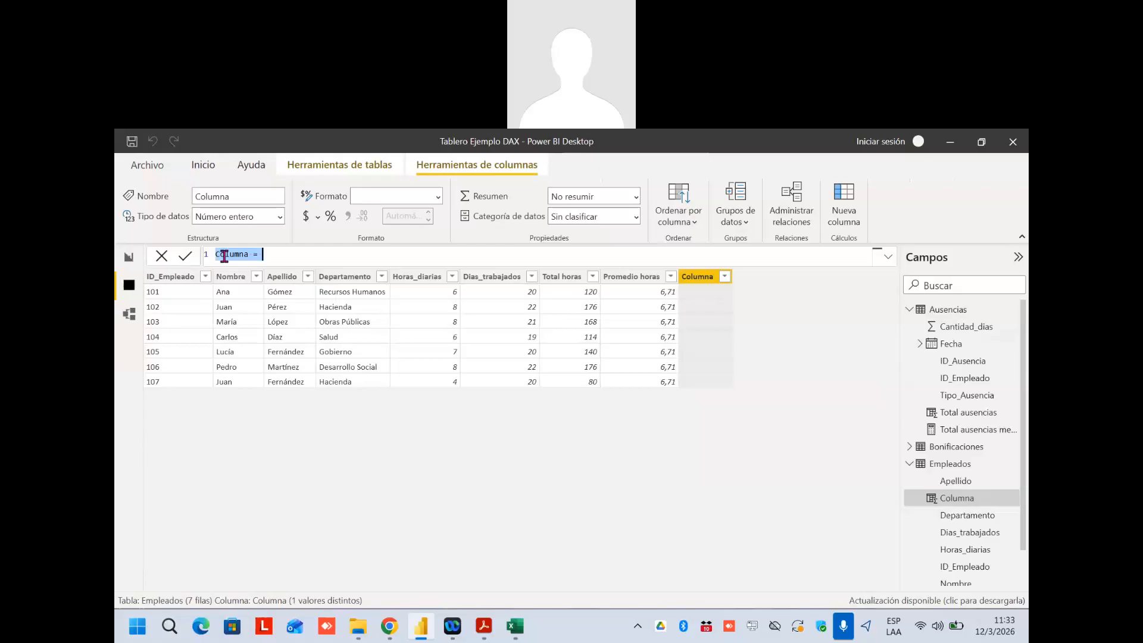
{"action": "left_click", "coordinate": [223, 256]}
{"action": "double_click", "coordinate": [224, 256]}
{"action": "key", "text": "Escape"}
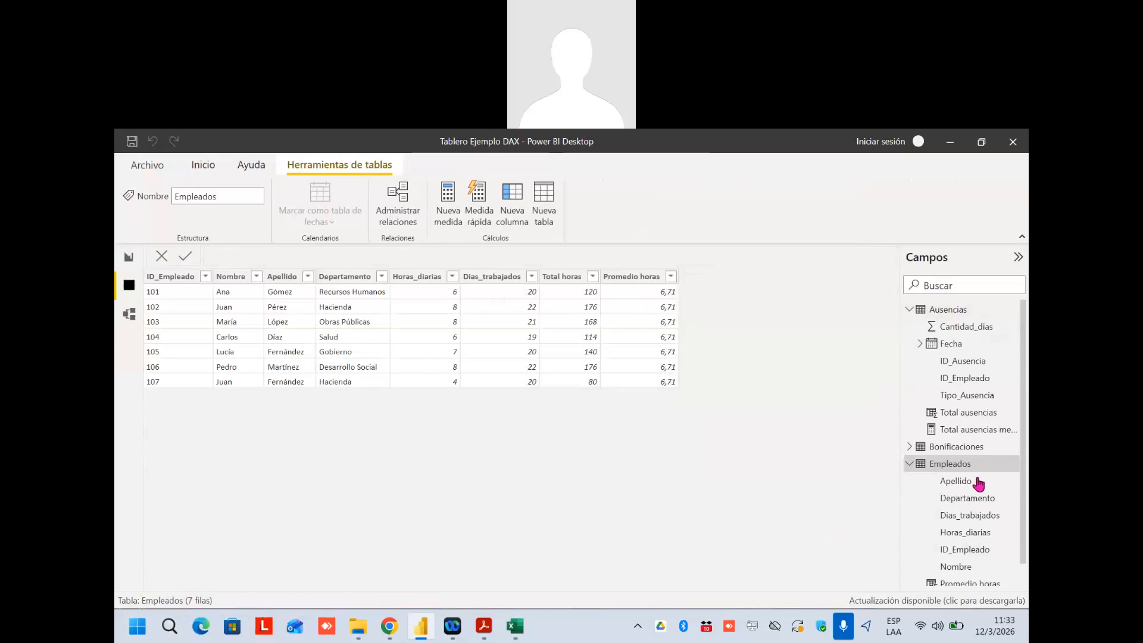
Create a calculated column in the Ausencias table: Min ausencia = MIN(Ausencias[Cantidad_dias])
{"action": "left_click", "coordinate": [953, 310]}
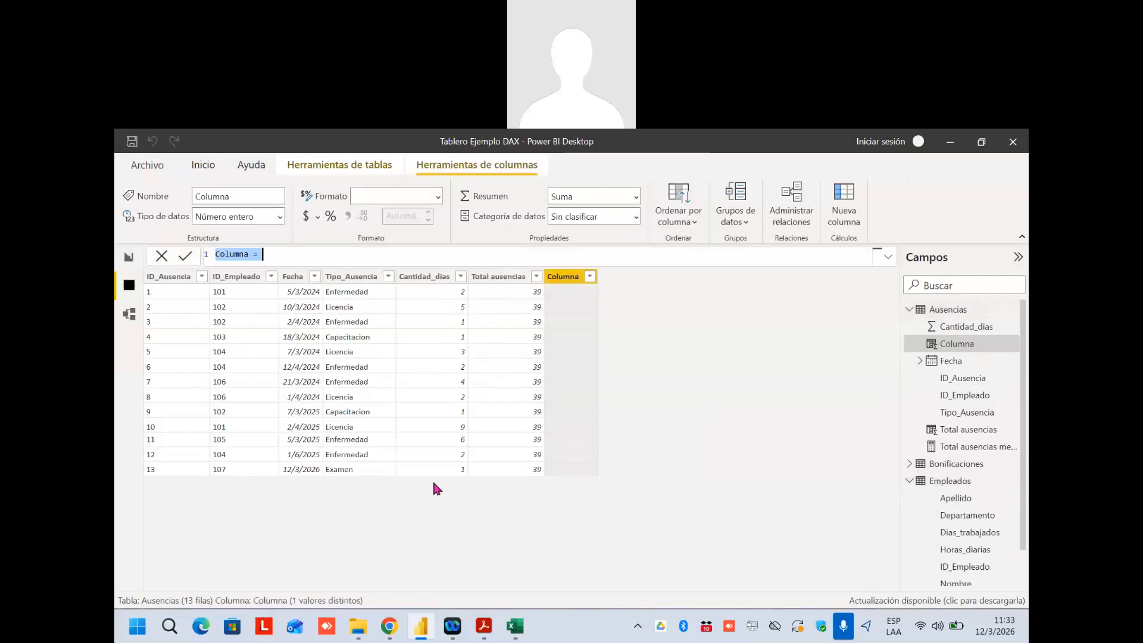
{"action": "double_click", "coordinate": [231, 254]}
{"action": "type", "text": "Min aus"}
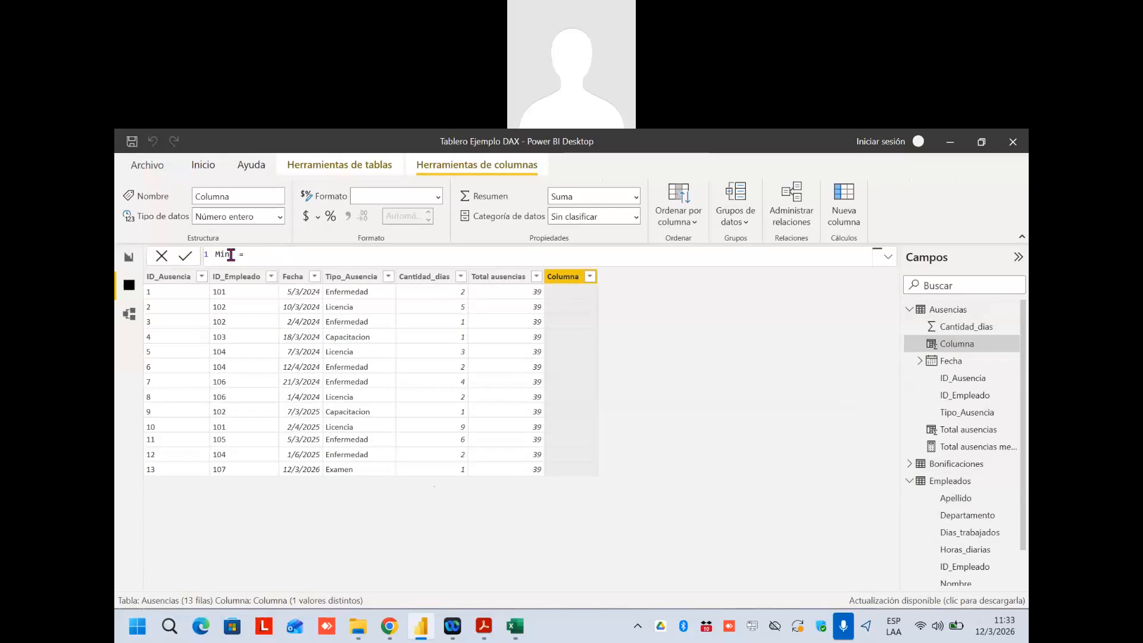
{"action": "type", "text": "encia"}
{"action": "left_click", "coordinate": [338, 256]}
{"action": "type", "text": "MIN"}
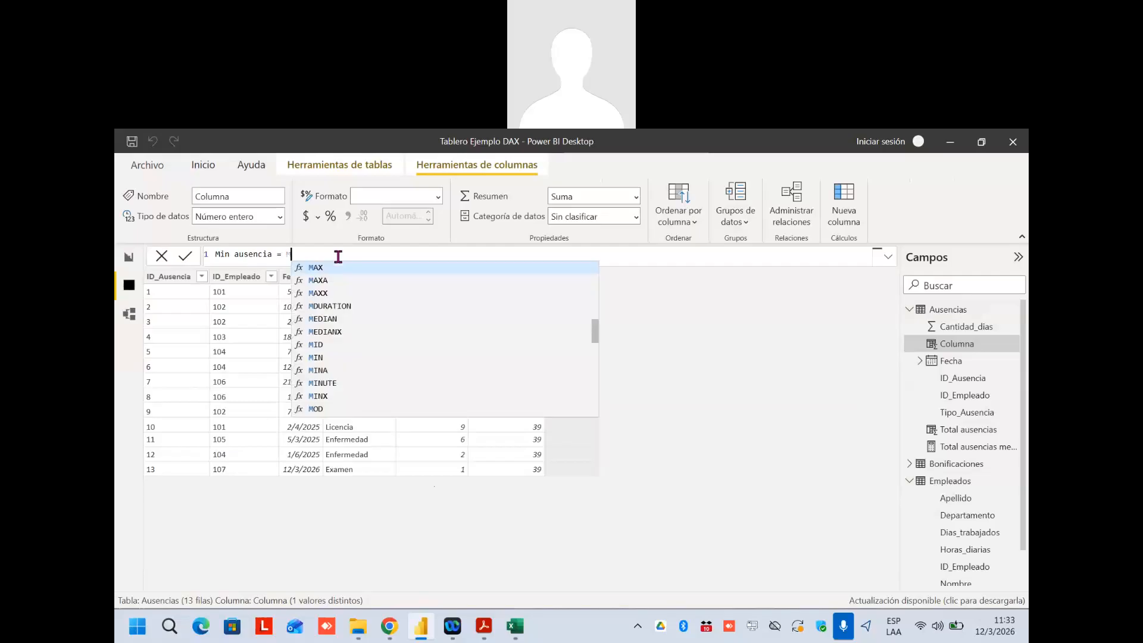
{"action": "left_click", "coordinate": [340, 269]}
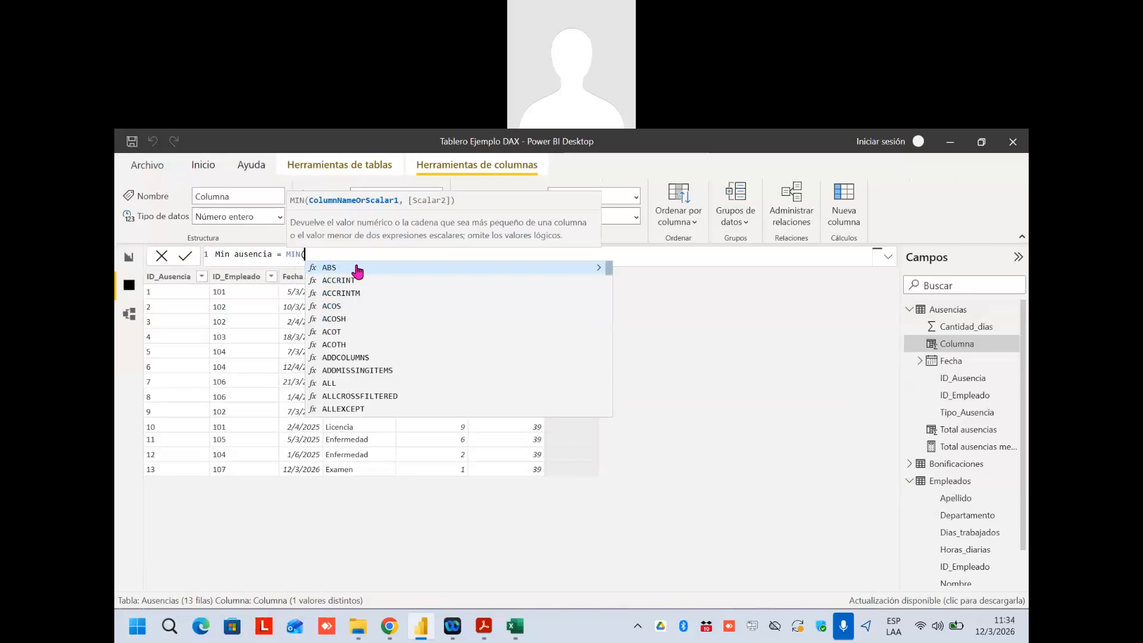
{"action": "type", "text": "Ca"}
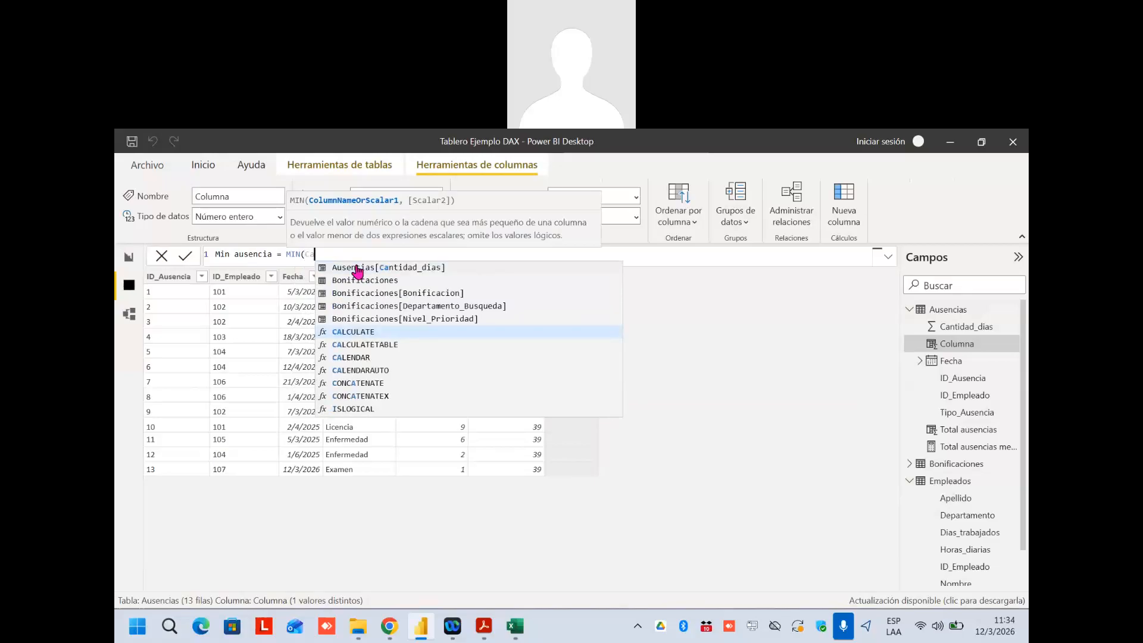
{"action": "left_click", "coordinate": [370, 266]}
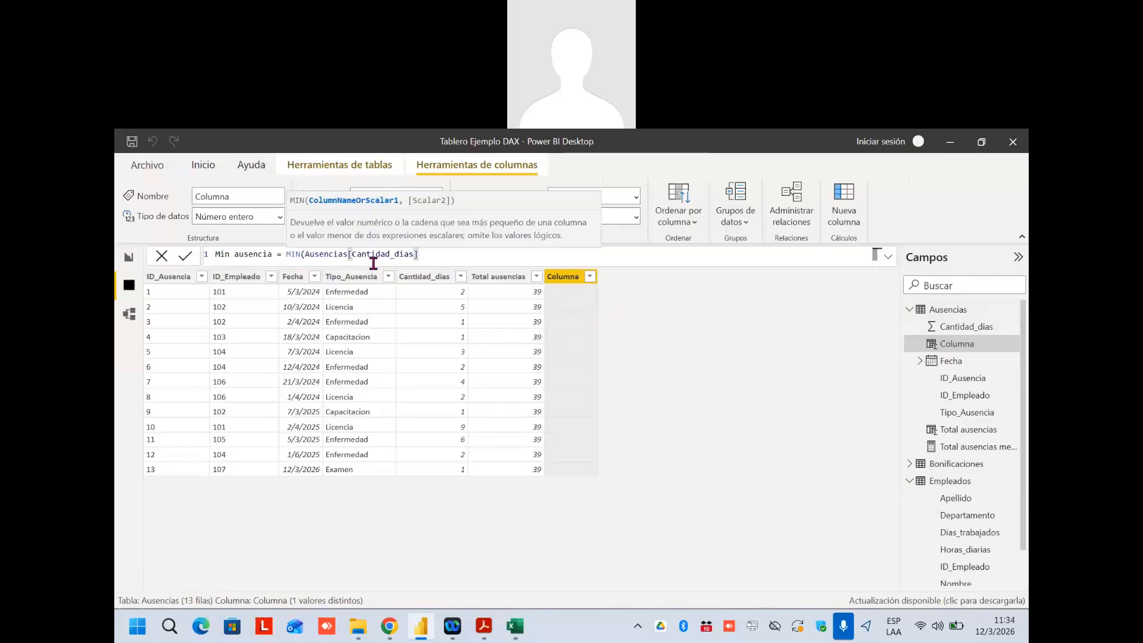
{"action": "type", "text": ")"}
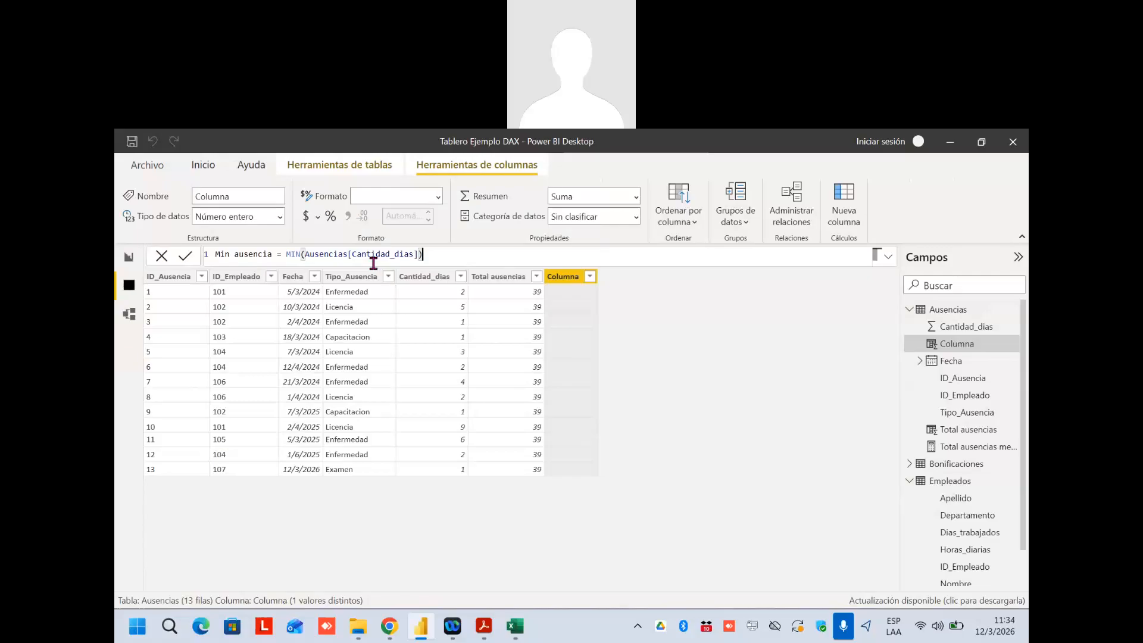
{"action": "key", "text": "Return"}
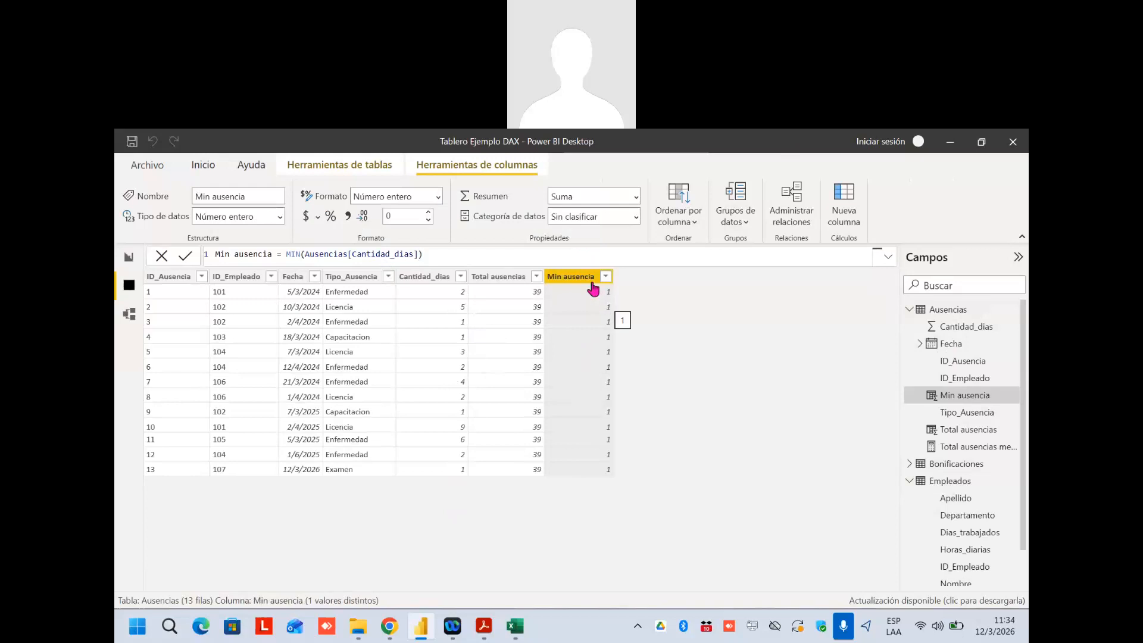
Replace MIN with MAX in the Min ausencia column's formula so it evaluates MAX(Ausencias[Cantidad_dias])
{"action": "left_click", "coordinate": [300, 254]}
{"action": "key", "text": "BackSpace"}
{"action": "key", "text": "BackSpace"}
{"action": "type", "text": "A"}
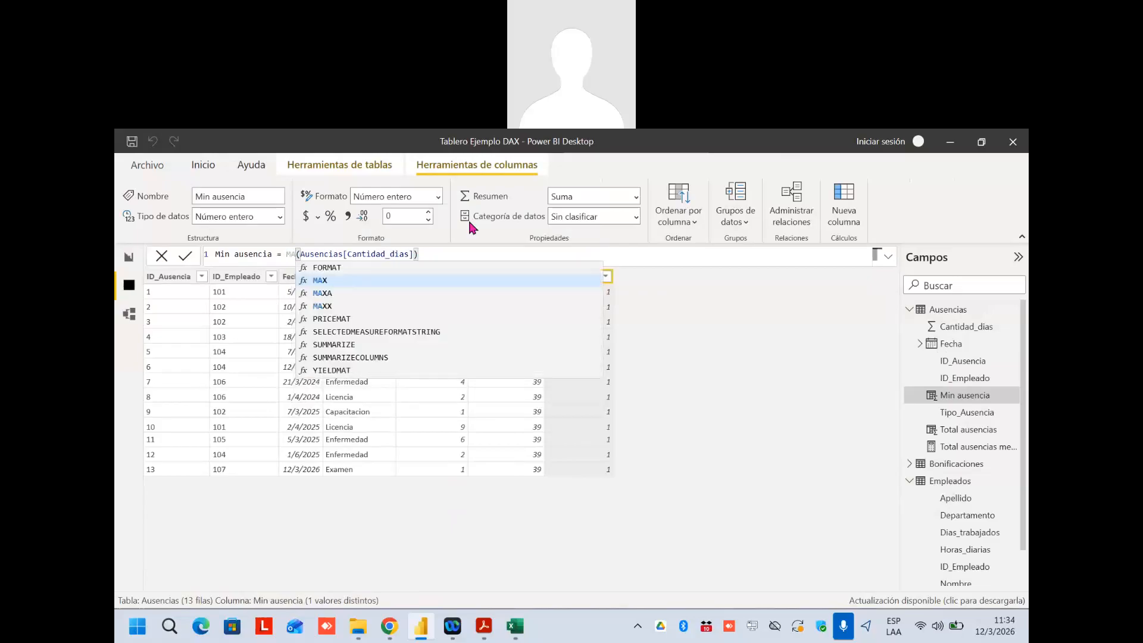
{"action": "type", "text": "X"}
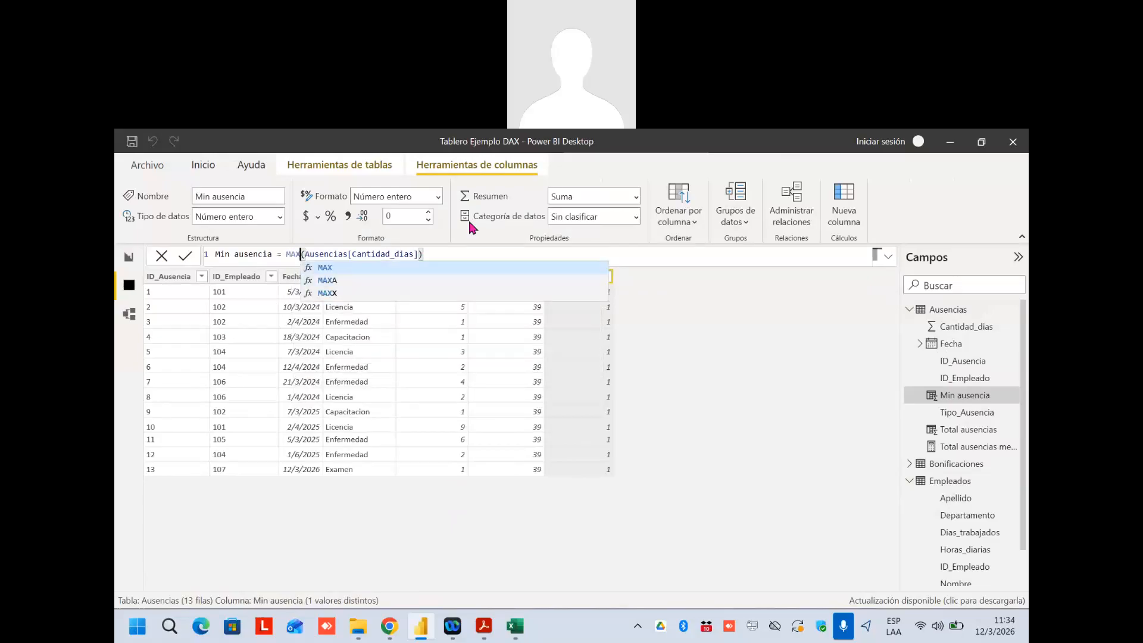
{"action": "left_click", "coordinate": [557, 252]}
{"action": "key", "text": "Return"}
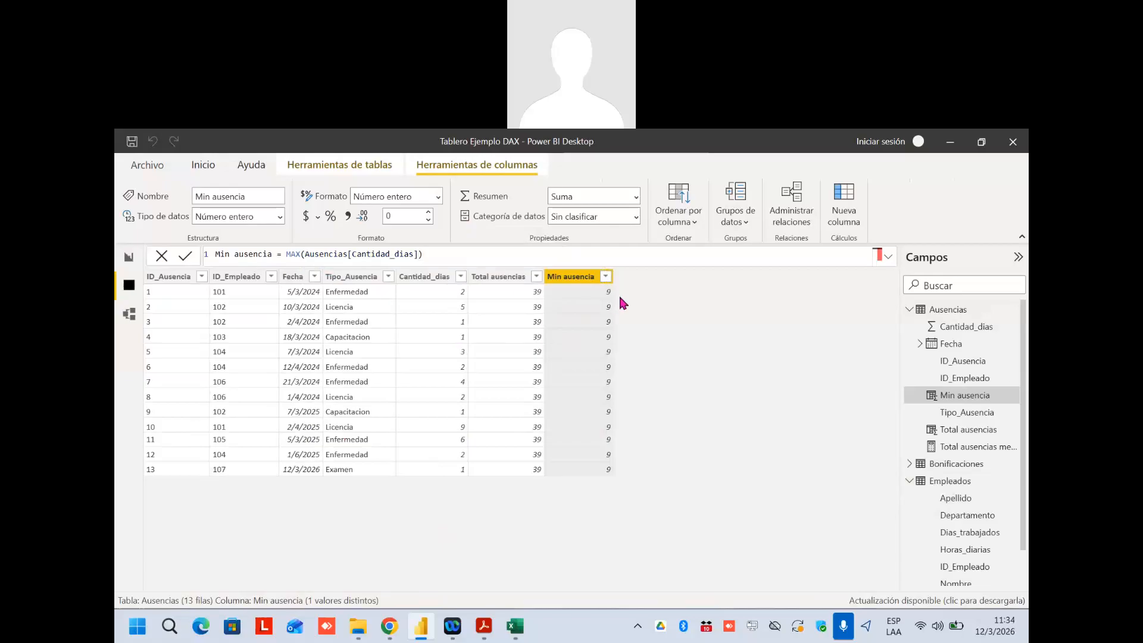
Rename the Min ausencia column as Max ausencia in its formula and collapse the Ausencias table's field list
{"action": "left_click", "coordinate": [231, 253]}
{"action": "key", "text": "BackSpace"}
{"action": "key", "text": "BackSpace"}
{"action": "type", "text": "ax"}
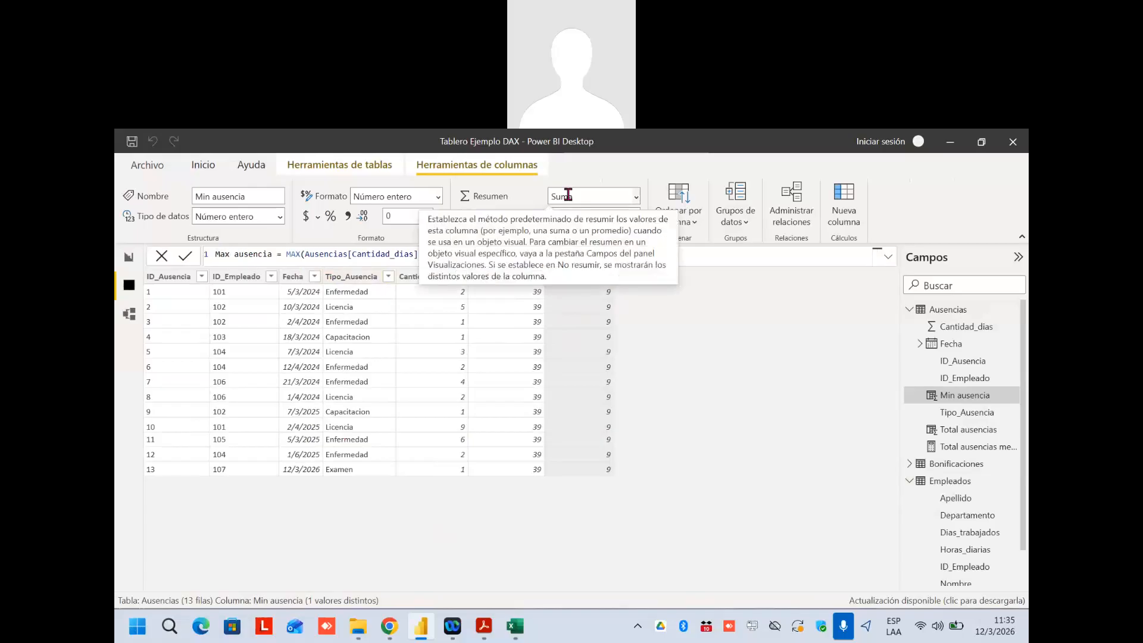
{"action": "key", "text": "Return"}
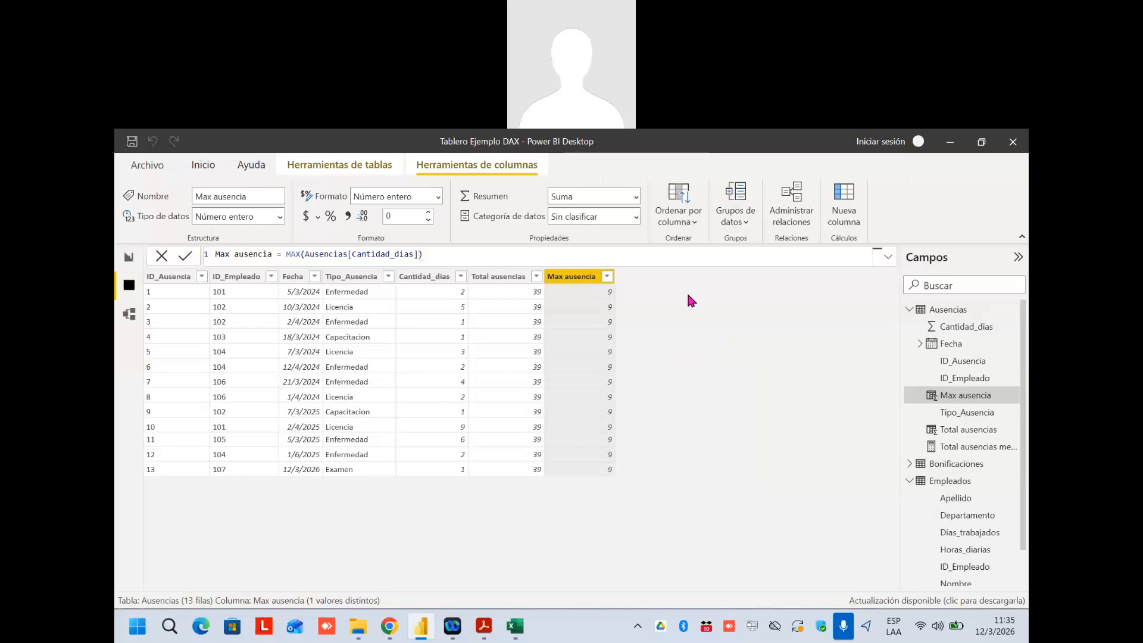
{"action": "left_click", "coordinate": [909, 309]}
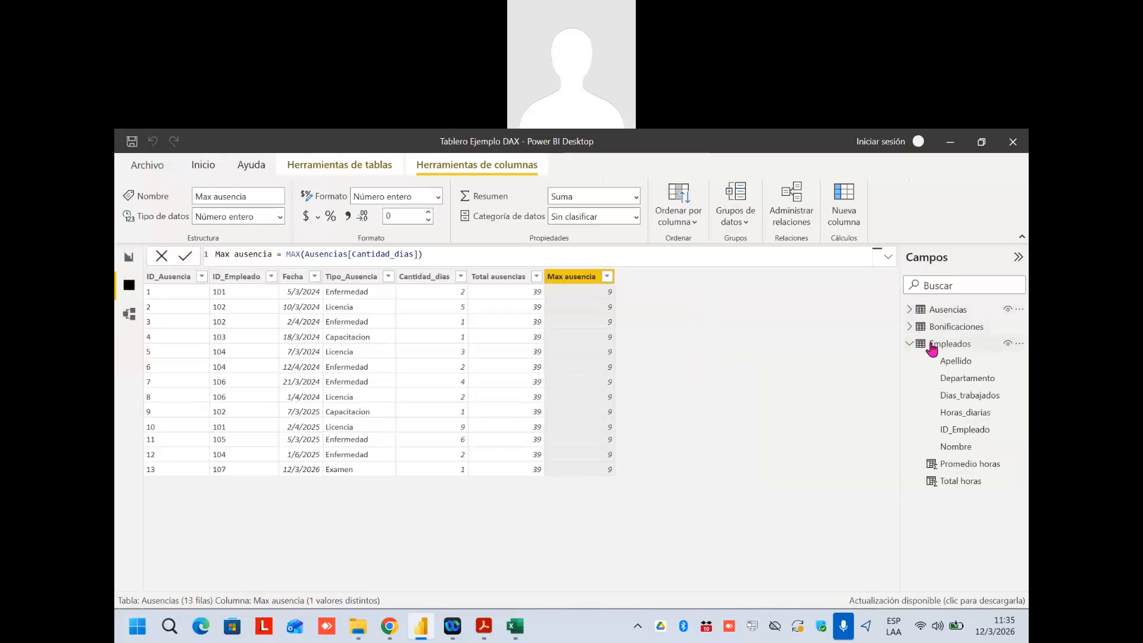
Create a calculated column in the Empleados table: Nombre y apellido = CONCATENATE(Empleados[Nombre], Empleados[Apellido])
{"action": "left_click", "coordinate": [947, 344]}
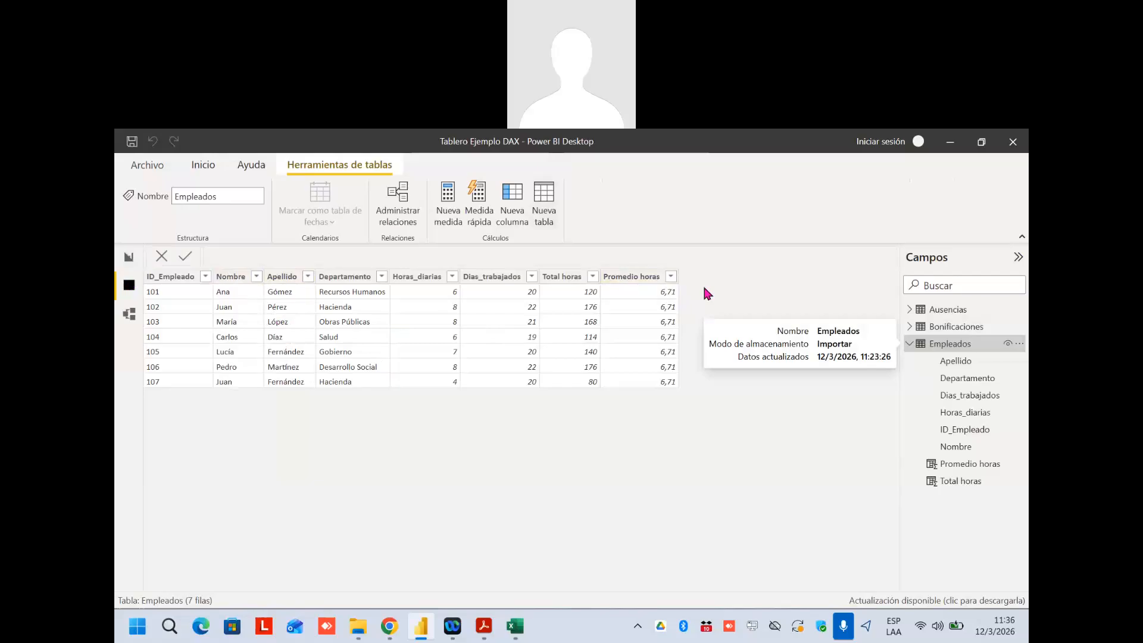
{"action": "left_click", "coordinate": [511, 199]}
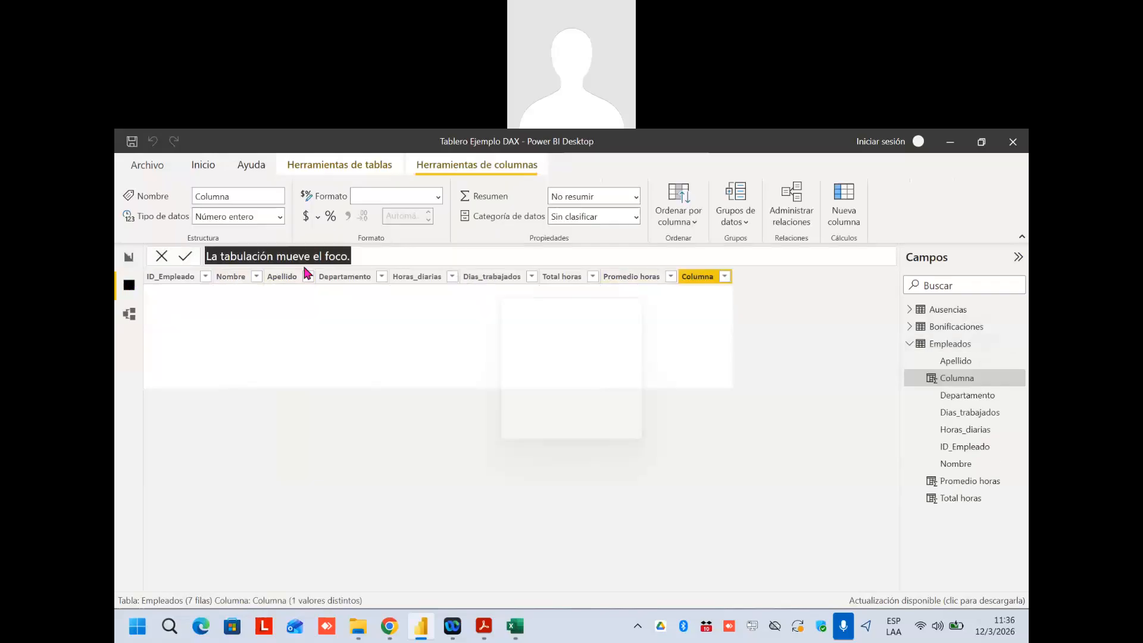
{"action": "double_click", "coordinate": [231, 254]}
{"action": "type", "text": "Nombre y apellido ="}
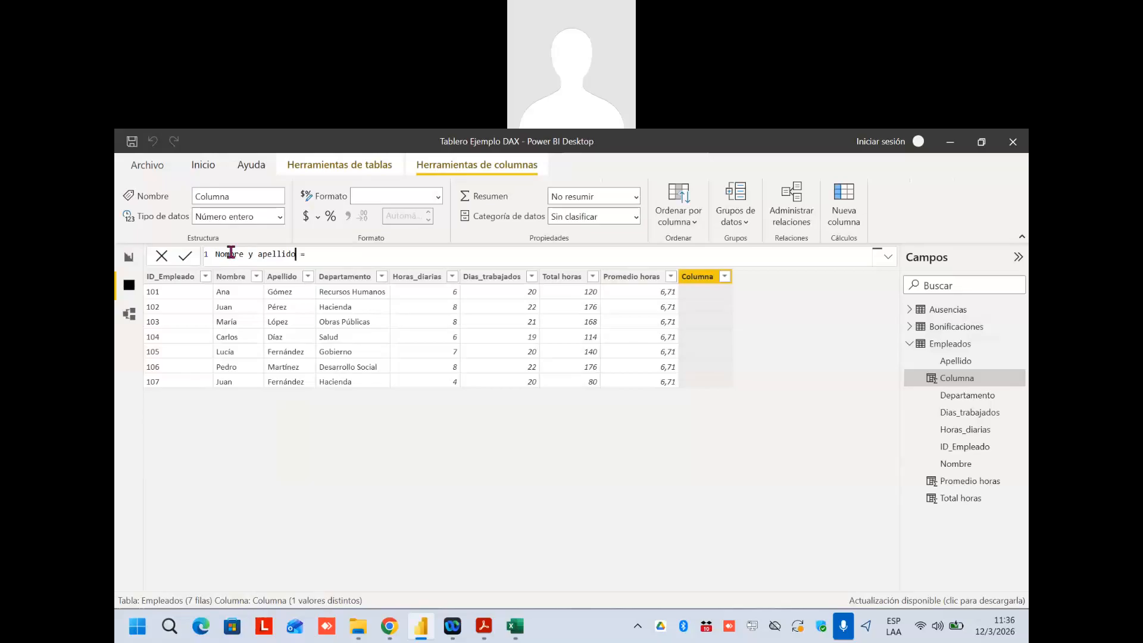
{"action": "left_click", "coordinate": [338, 255]}
{"action": "type", "text": "con"}
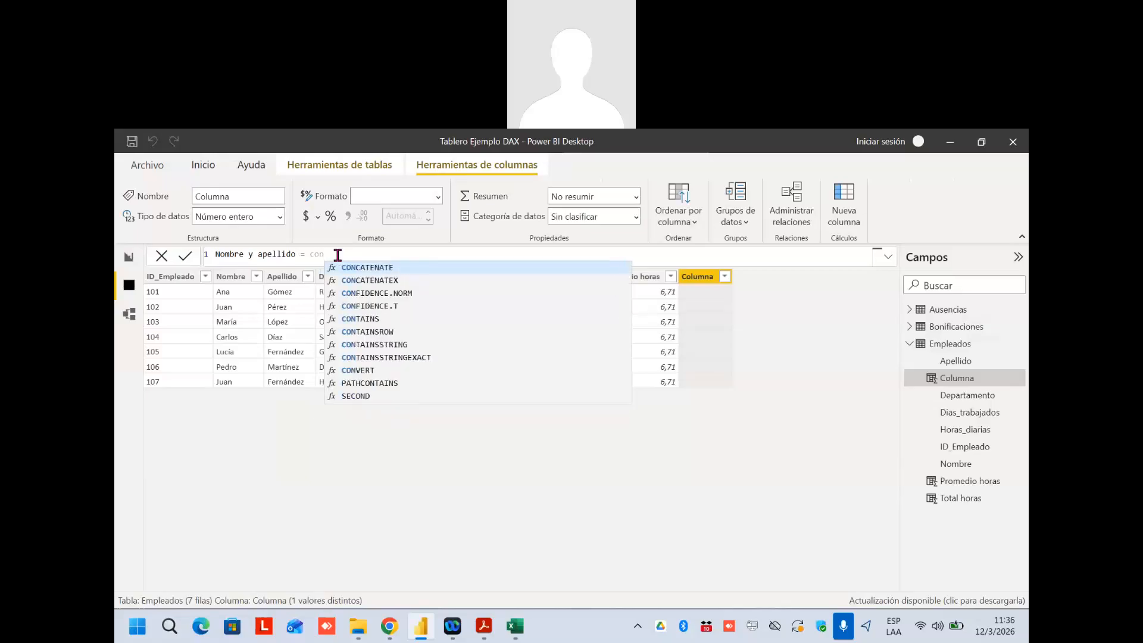
{"action": "left_click", "coordinate": [381, 268]}
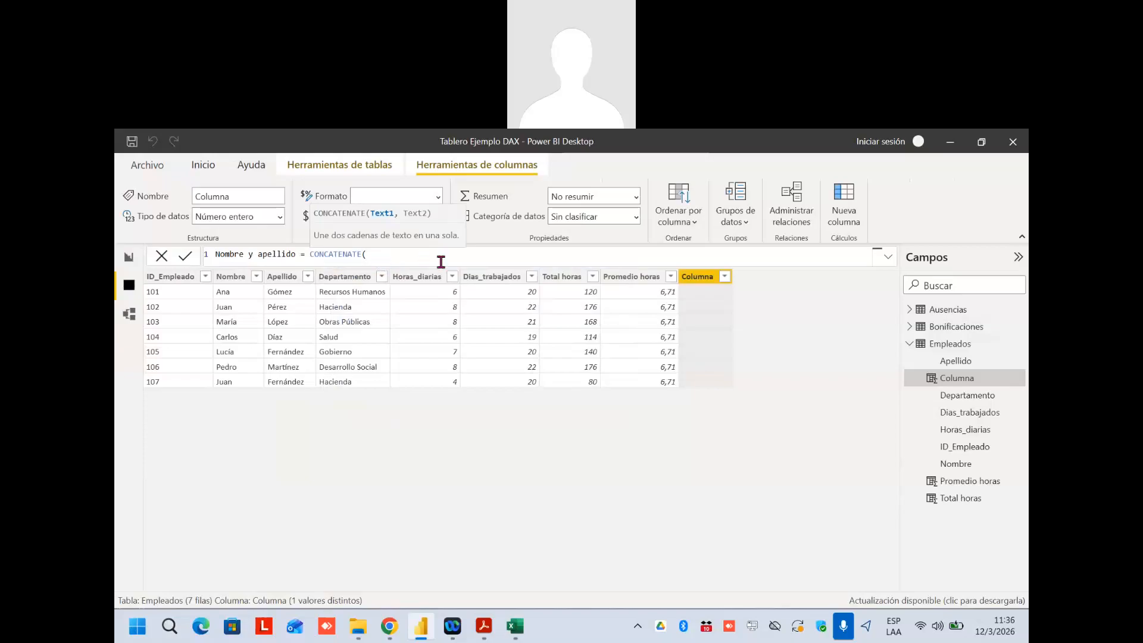
{"action": "type", "text": "nombre"}
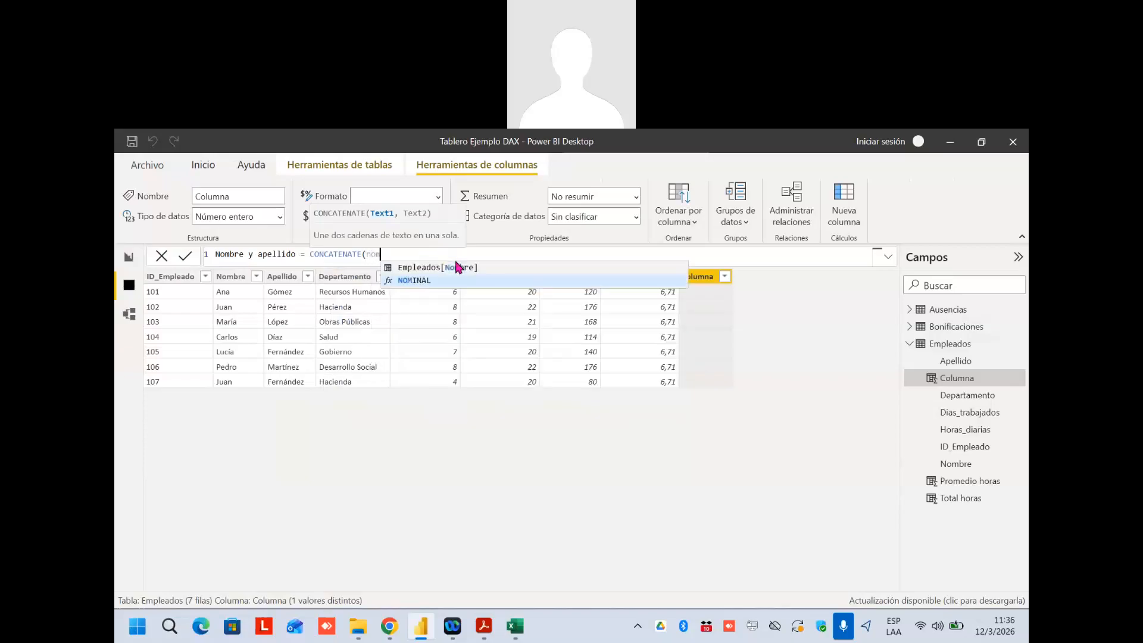
{"action": "left_click", "coordinate": [526, 268]}
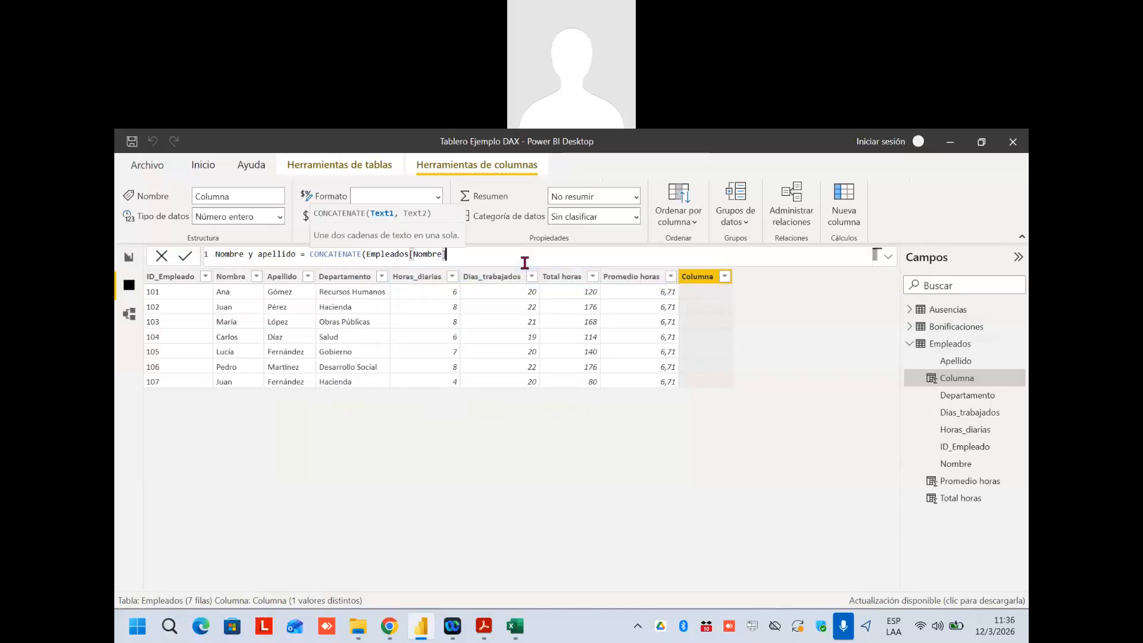
{"action": "type", "text": ", apel"}
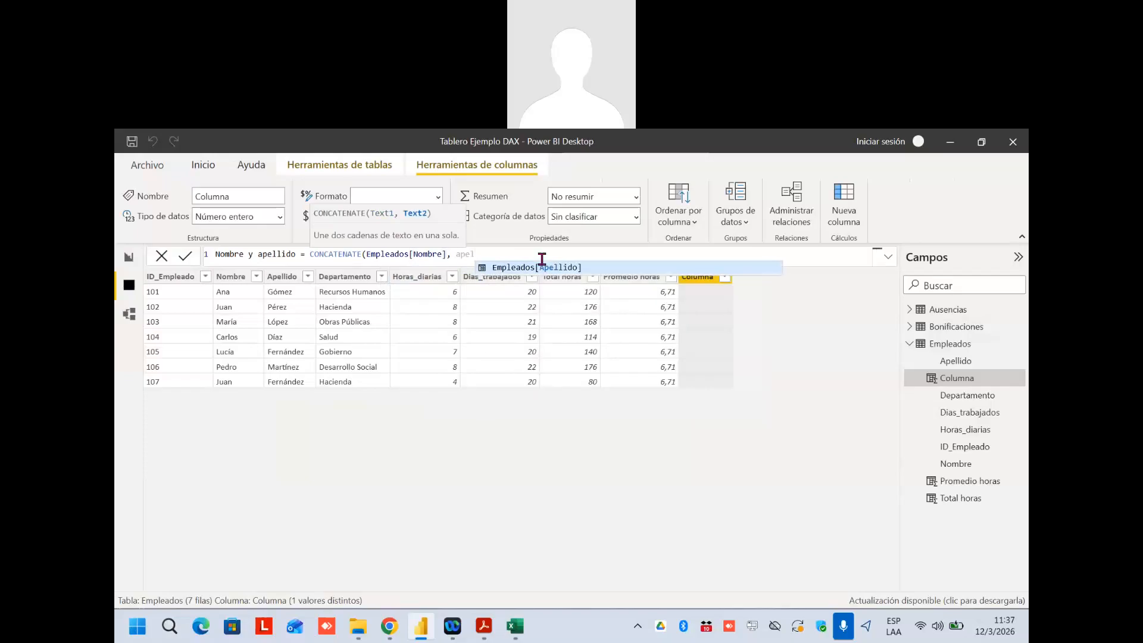
{"action": "left_click", "coordinate": [575, 269]}
{"action": "type", "text": ")"}
{"action": "key", "text": "Return"}
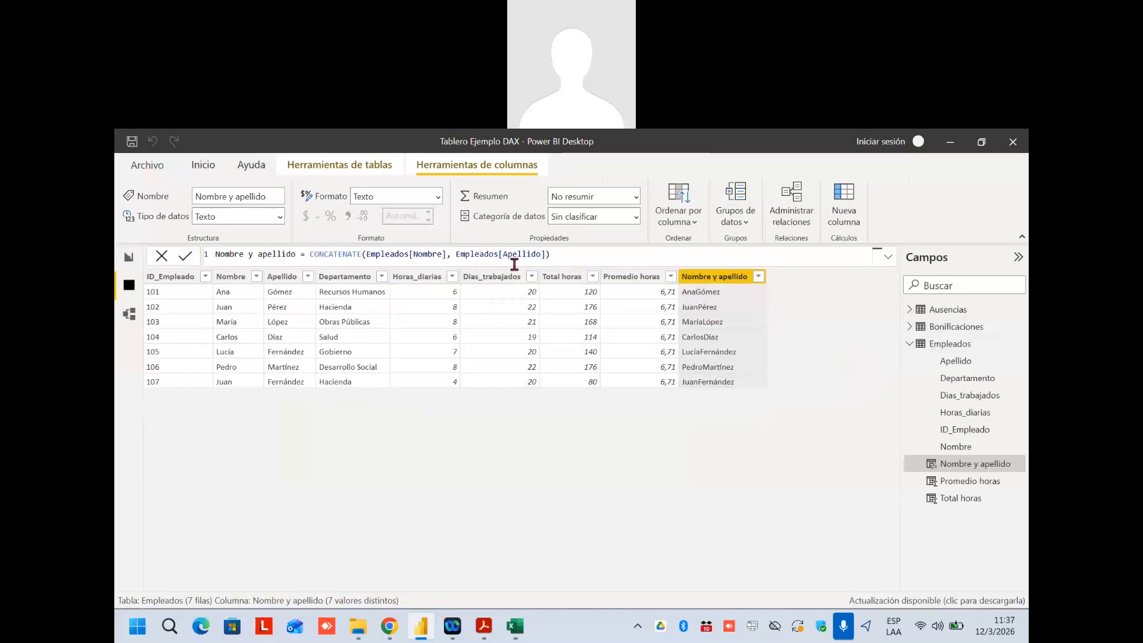
Try to insert a space " " as an extra argument between the two fields in the Nombre y apellido column's CONCATENATE formula
{"action": "left_click", "coordinate": [452, 254]}
{"action": "type", "text": "\" \","}
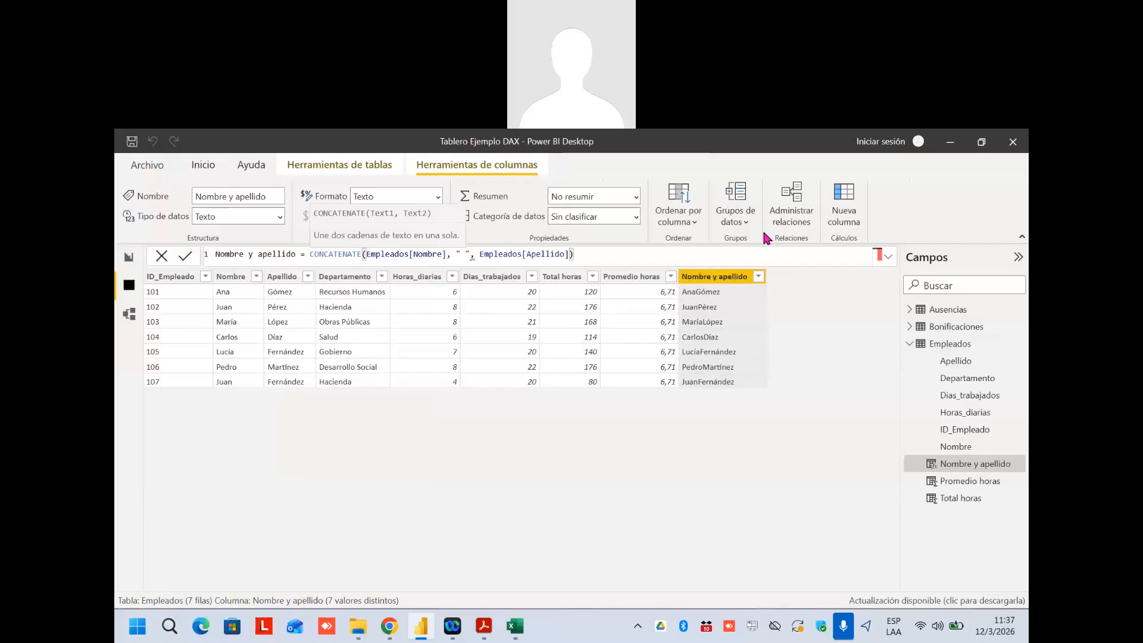
{"action": "left_click", "coordinate": [608, 254]}
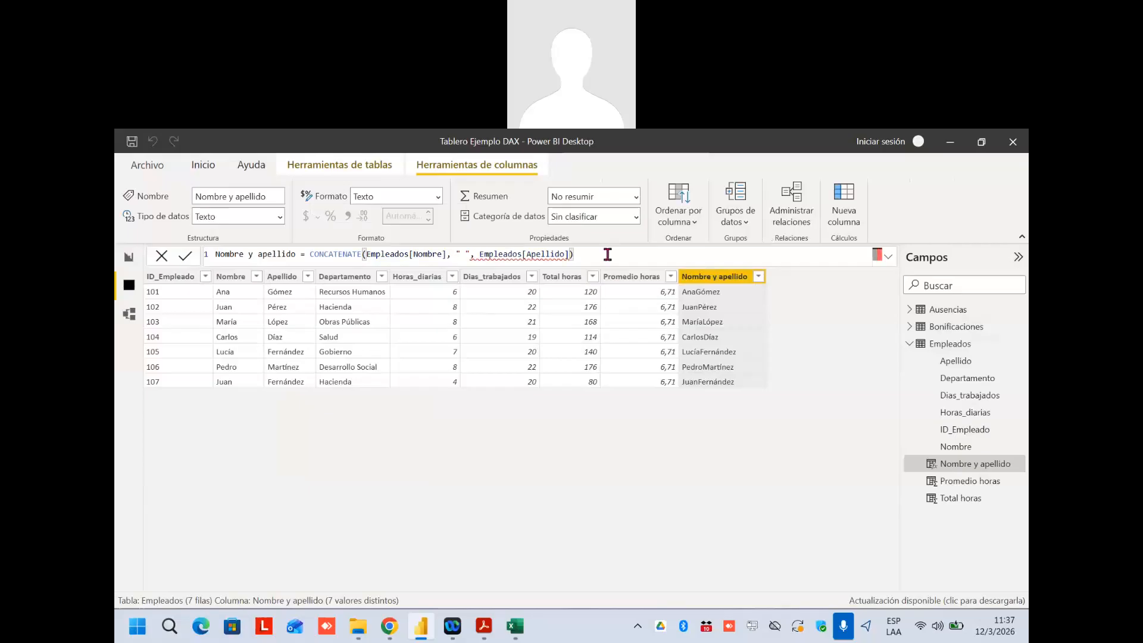
{"action": "key", "text": "Return"}
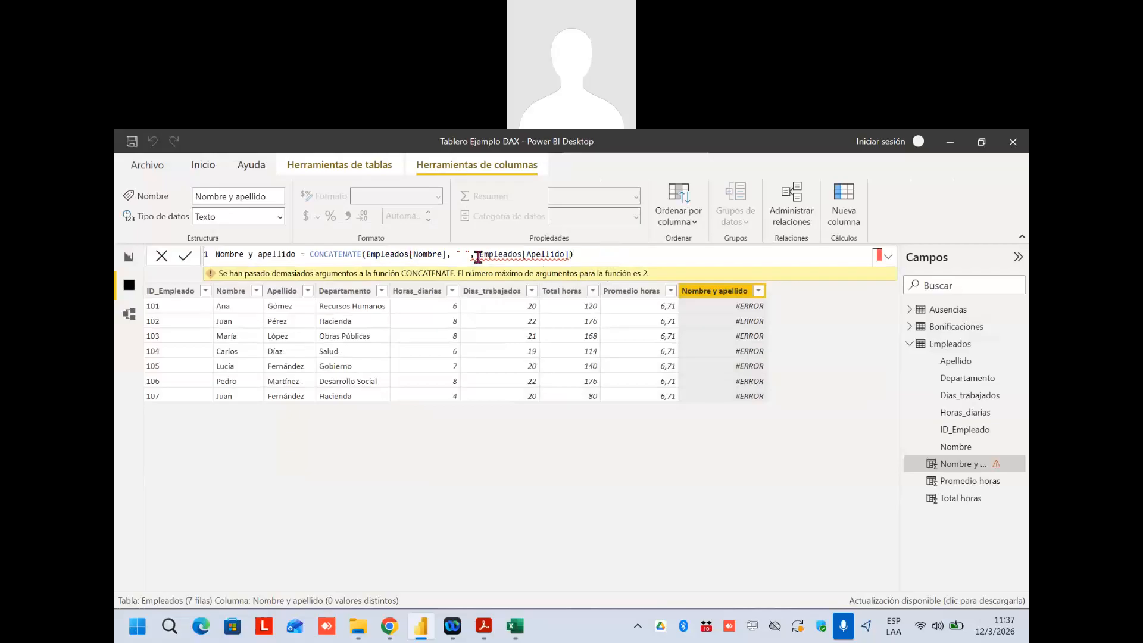
Remove the " " argument from the Nombre y apellido formula so CONCATENATE joins only Empleados[Nombre] and Empleados[Apellido]
{"action": "mouse_move", "coordinate": [474, 256]}
{"action": "mouse_move", "coordinate": [220, 276]}
{"action": "left_click_drag", "start_coordinate": [480, 255], "coordinate": [454, 255]}
{"action": "key", "text": "BackSpace"}
{"action": "key", "text": "Return"}
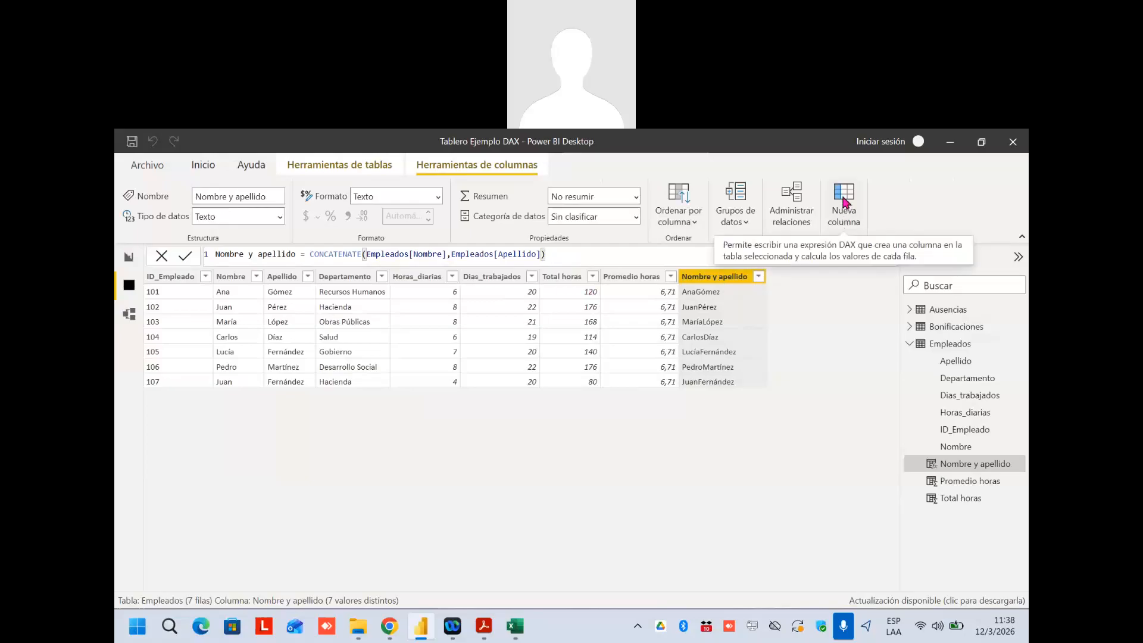
Create a calculated column in the Empleados table: Nombre y apellido ok = Empleados[Nombre] & " " & Empleados[Apellido]
{"action": "double_click", "coordinate": [223, 254]}
{"action": "type", "text": "Nombre y apellid"}
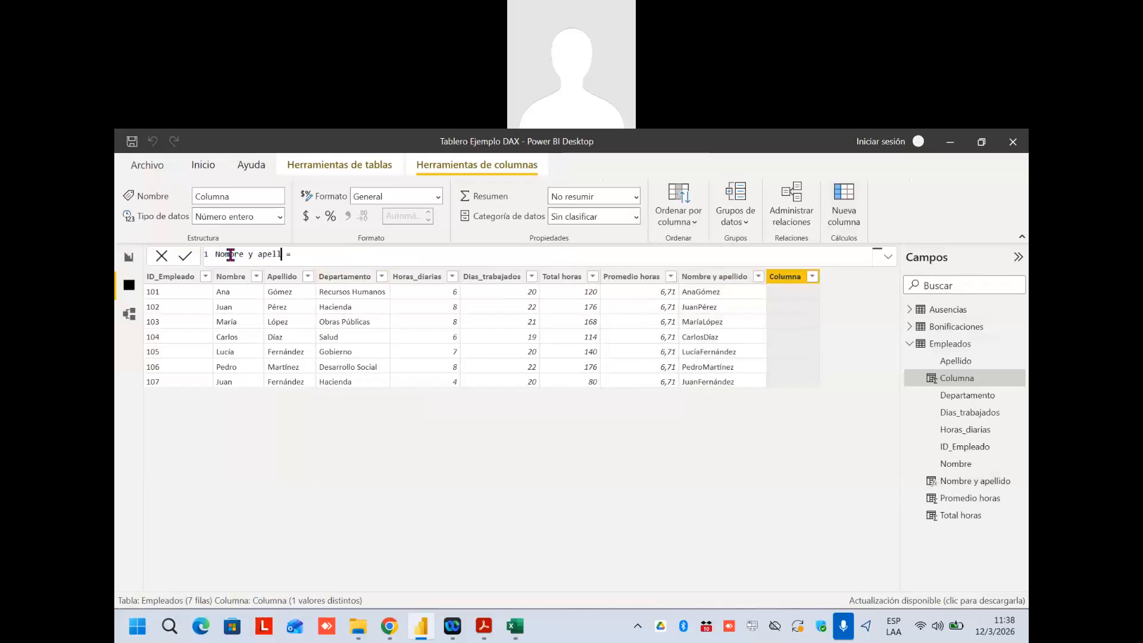
{"action": "type", "text": "o ok"}
{"action": "left_click", "coordinate": [345, 257]}
{"action": "type", "text": "nomb"}
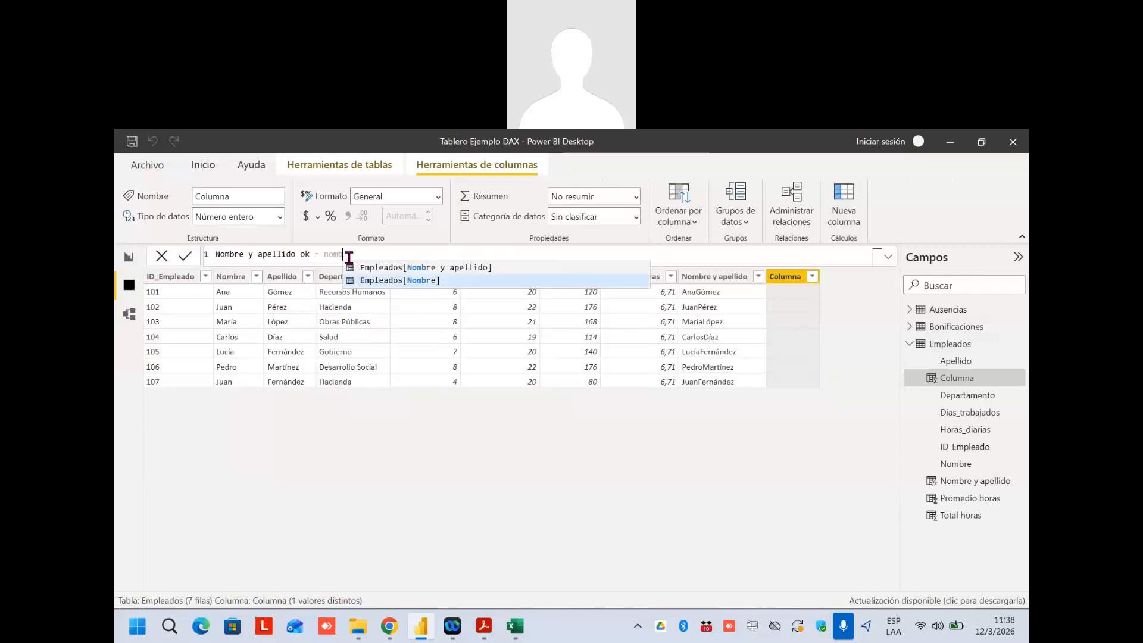
{"action": "left_click", "coordinate": [393, 280]}
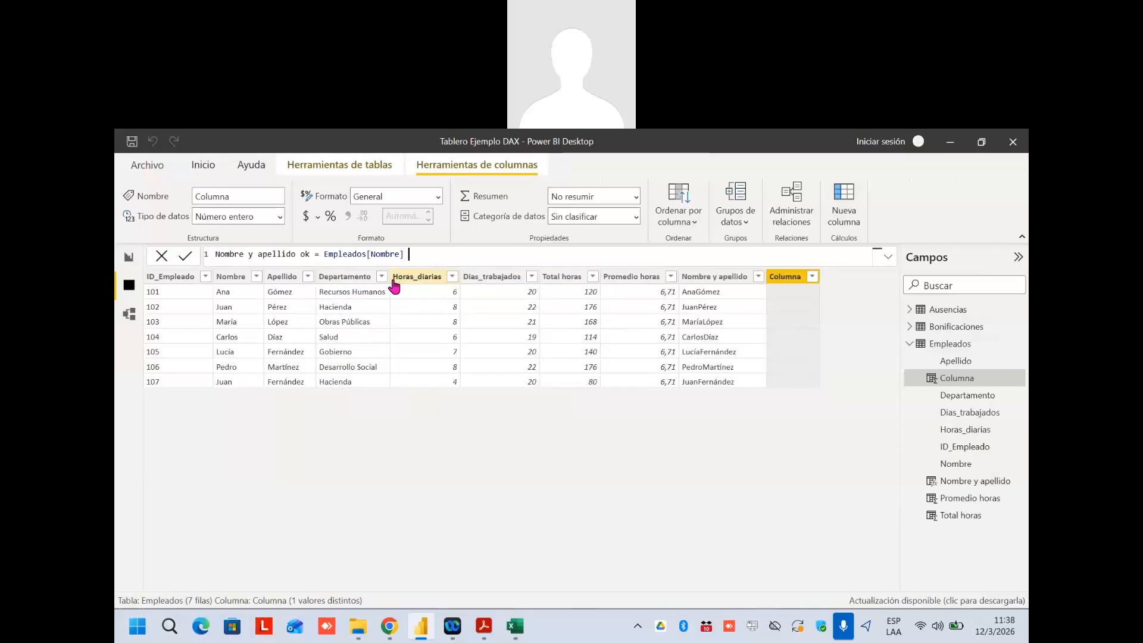
{"action": "type", "text": "&"}
{"action": "type", "text": "\" \" & apell"}
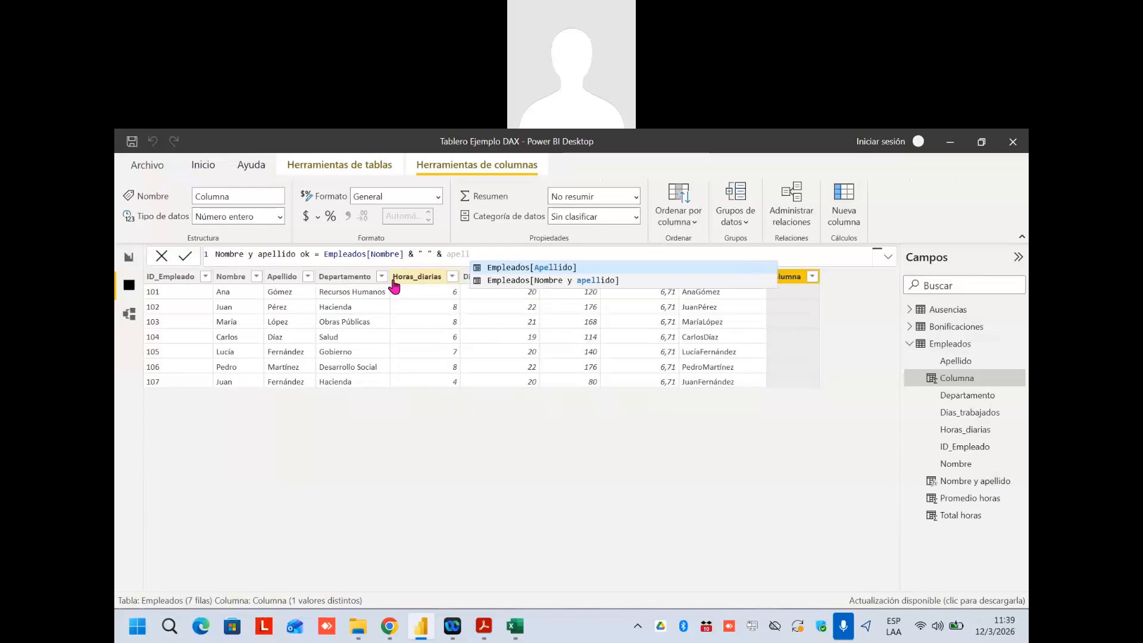
{"action": "left_click", "coordinate": [524, 271]}
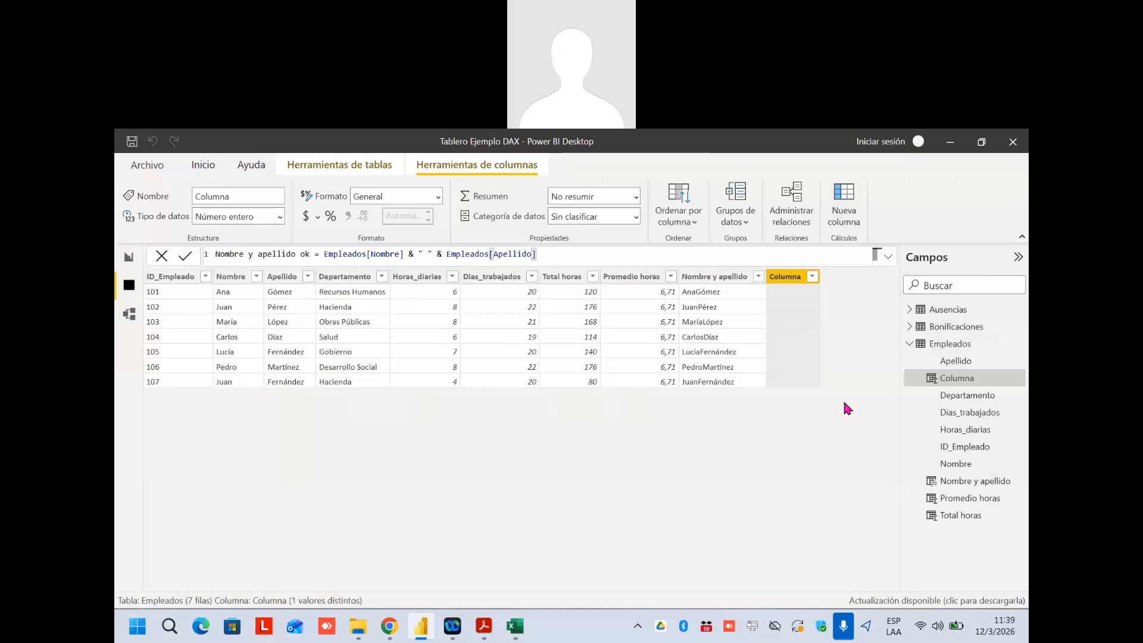
{"action": "key", "text": "Return"}
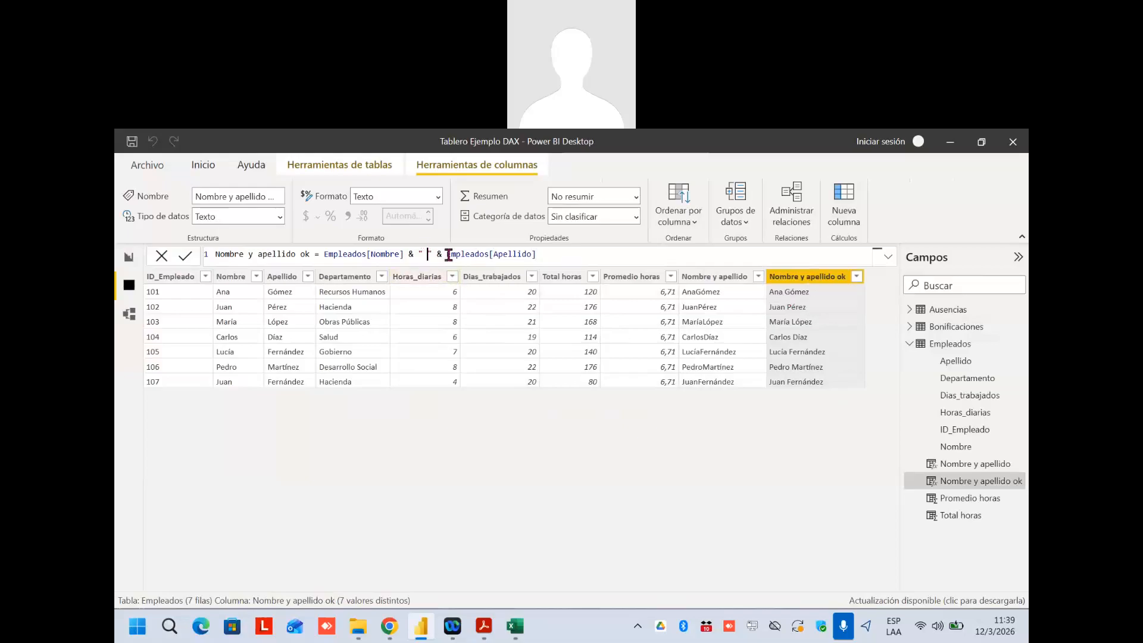
Append & " / " & Empleados[Departamento] to the Nombre y apellido ok column's formula
{"action": "left_click", "coordinate": [540, 254]}
{"action": "type", "text": "&"}
{"action": "type", "text": "/\""}
{"action": "key", "text": "Left"}
{"action": "key", "text": "Left"}
{"action": "type", "text": "\""}
{"action": "key", "text": "End"}
{"action": "type", "text": "&"}
{"action": "left_click", "coordinate": [555, 255]}
{"action": "key", "text": "Right"}
{"action": "key", "text": "BackSpace"}
{"action": "type", "text": "depa"}
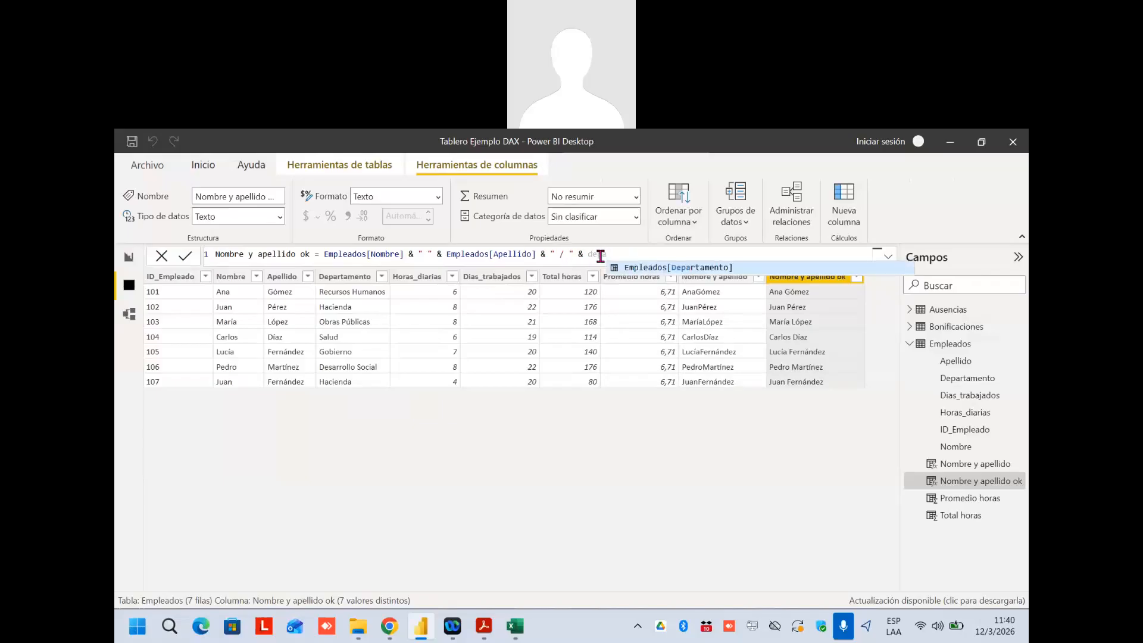
{"action": "left_click", "coordinate": [637, 273]}
{"action": "key", "text": "Return"}
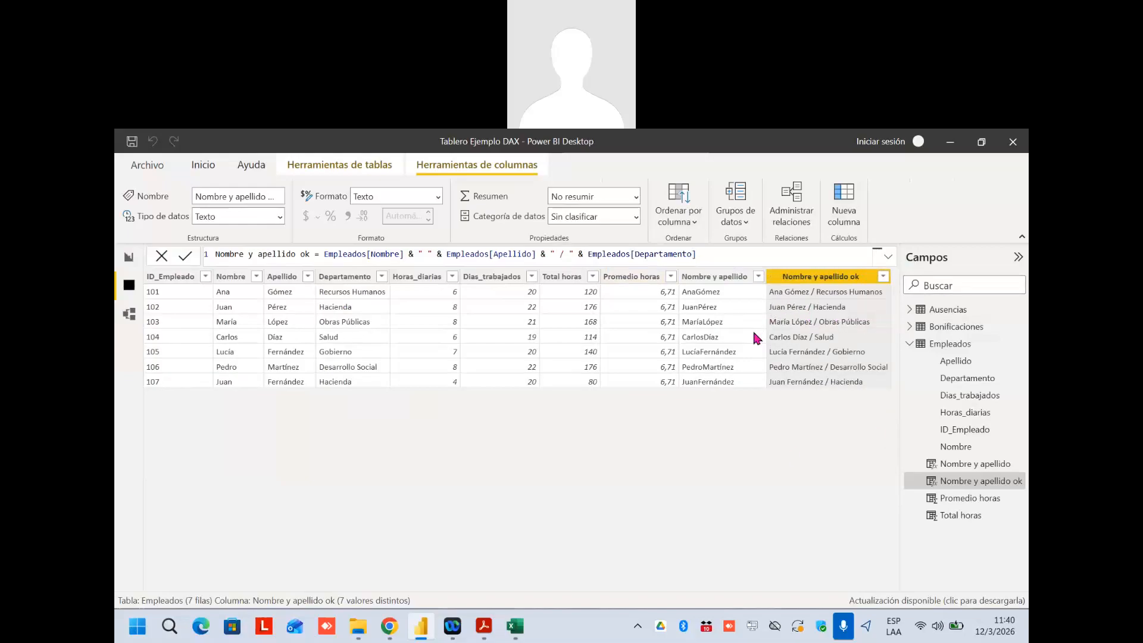
Append & " - " & Empleados[ID_Empleado] to the end of the Nombre y apellido ok column's formula
{"action": "left_click", "coordinate": [718, 256]}
{"action": "type", "text": "& \" - \" &"}
{"action": "type", "text": "o"}
{"action": "key", "text": "BackSpace"}
{"action": "type", "text": "ID"}
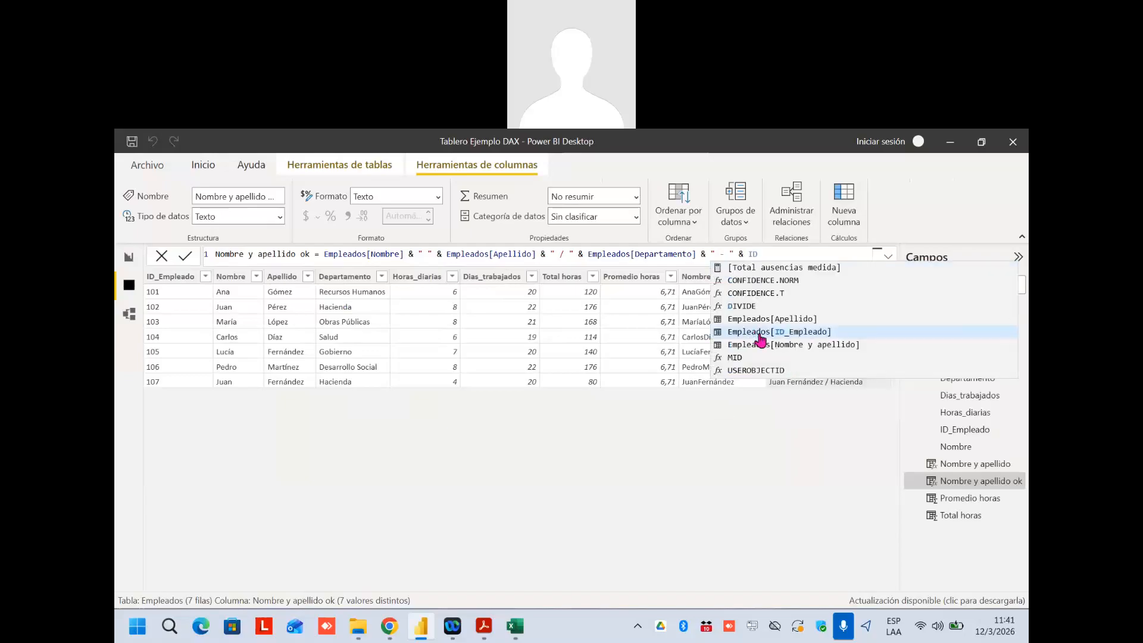
{"action": "left_click", "coordinate": [787, 333]}
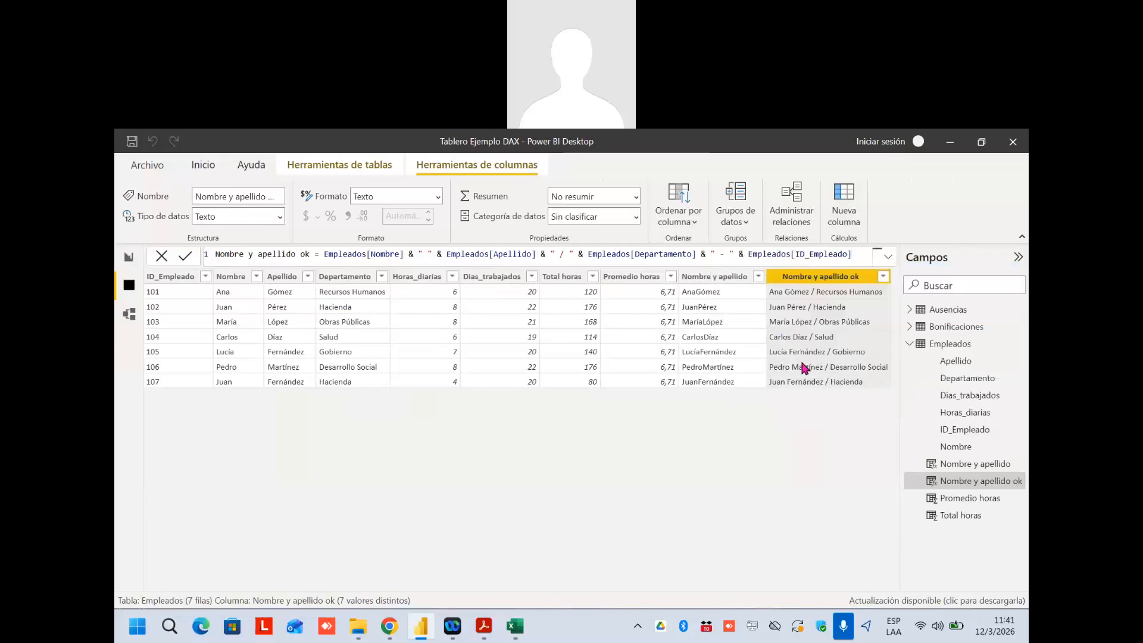
{"action": "key", "text": "Return"}
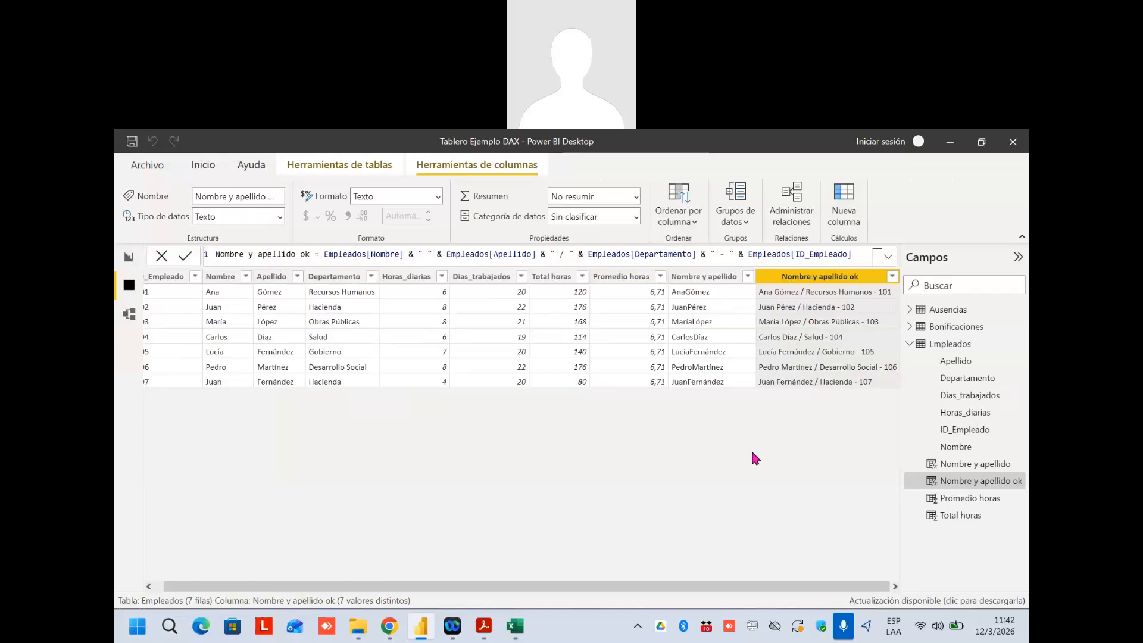
Expand the formula editor for the Nombre y apellido ok column and collapse it again
{"action": "left_click", "coordinate": [888, 256]}
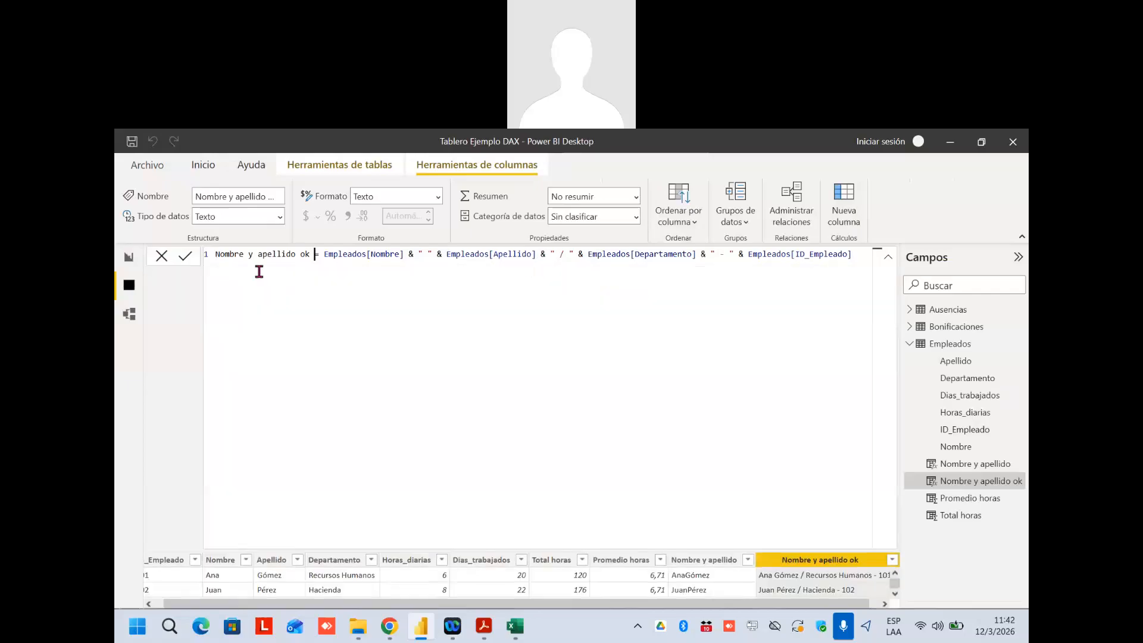
{"action": "left_click", "coordinate": [887, 256]}
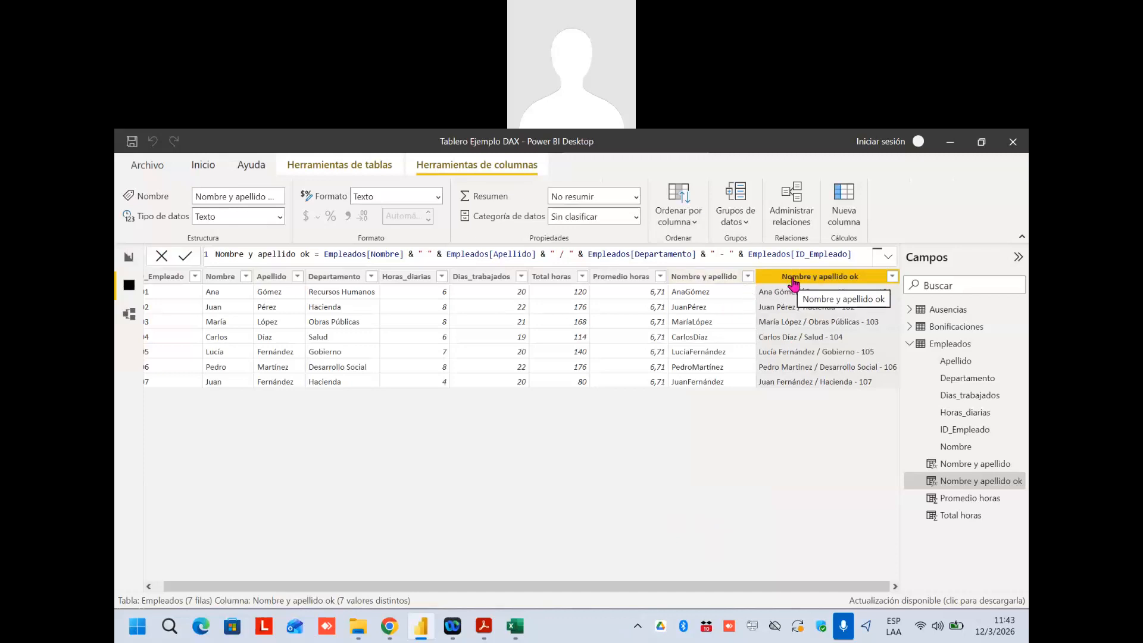
Delete the Departamento and ID_Empleado parts from the Nombre y apellido ok formula, keeping only Nombre, the space and Apellido
{"action": "left_click_drag", "start_coordinate": [853, 255], "coordinate": [539, 257]}
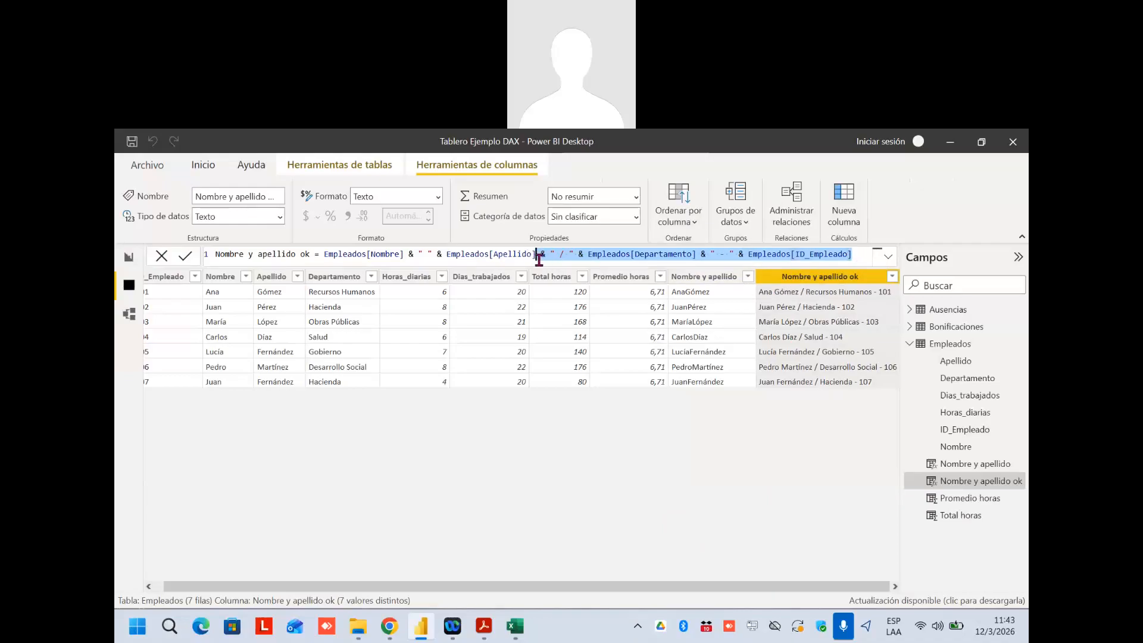
{"action": "key", "text": "BackSpace"}
{"action": "key", "text": "Return"}
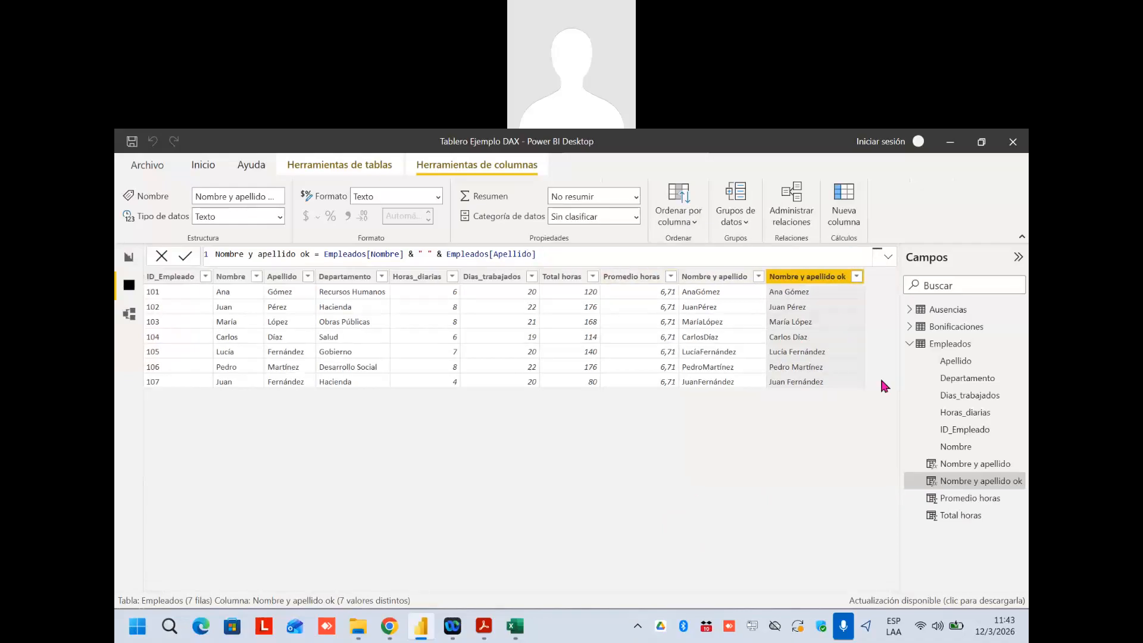
Add a calculated column named Nombre y apellido may to the Empleados table
{"action": "left_click", "coordinate": [843, 204]}
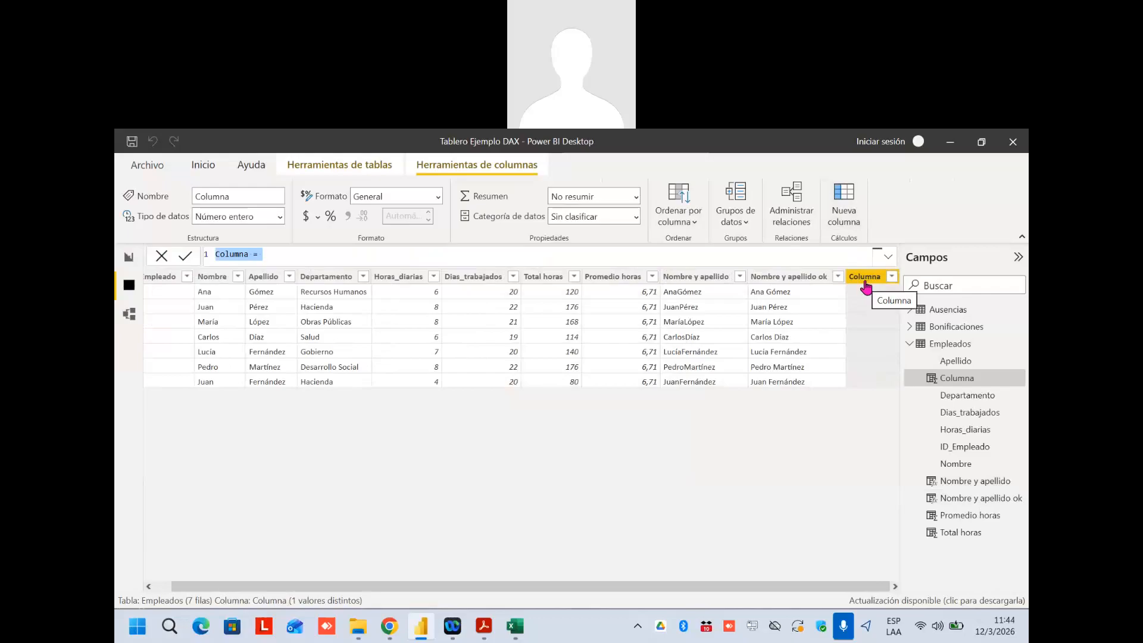
{"action": "double_click", "coordinate": [232, 254]}
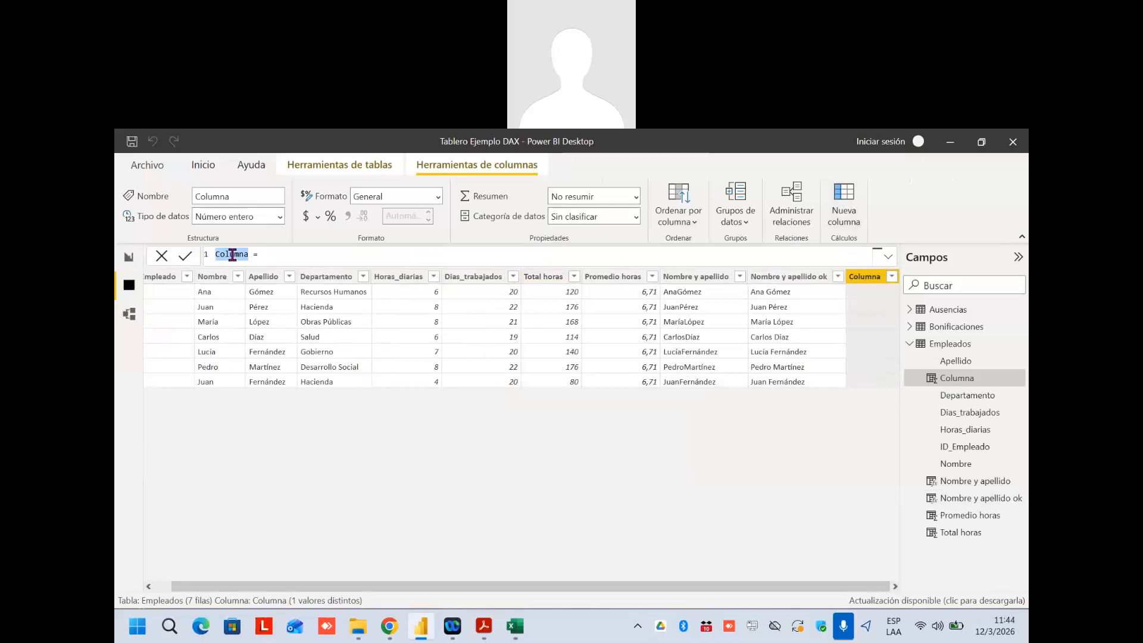
{"action": "type", "text": "Nombre y apellido may"}
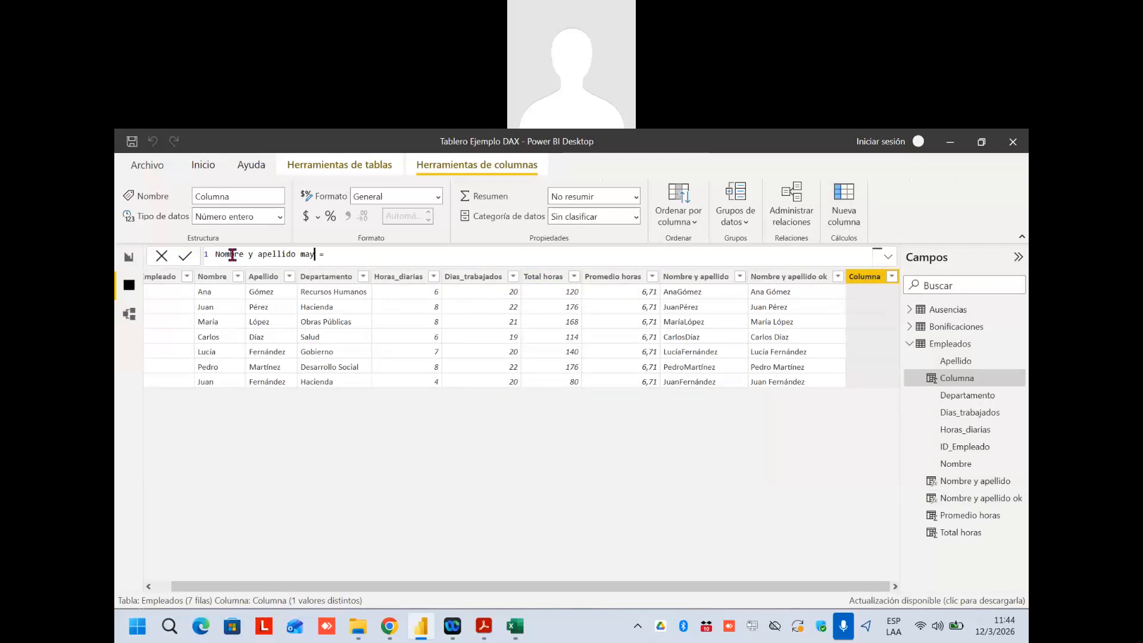
Define the Nombre y apellido may column as UPPER(Empleados[Nombre y apellido ok])
{"action": "left_click", "coordinate": [335, 254]}
{"action": "type", "text": "U"}
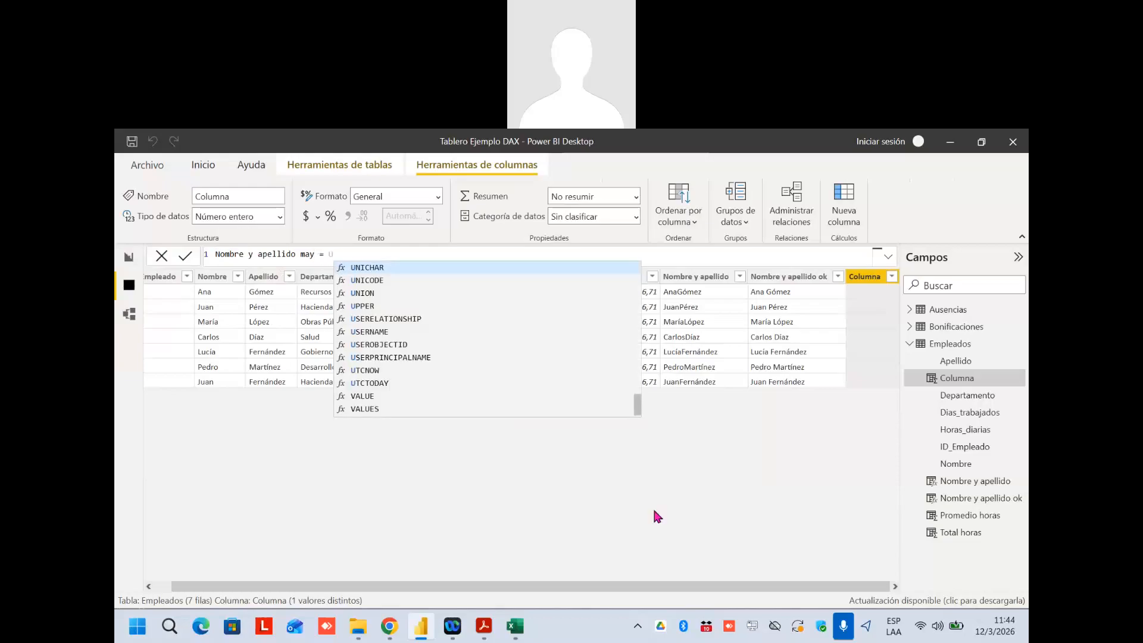
{"action": "type", "text": "PPER"}
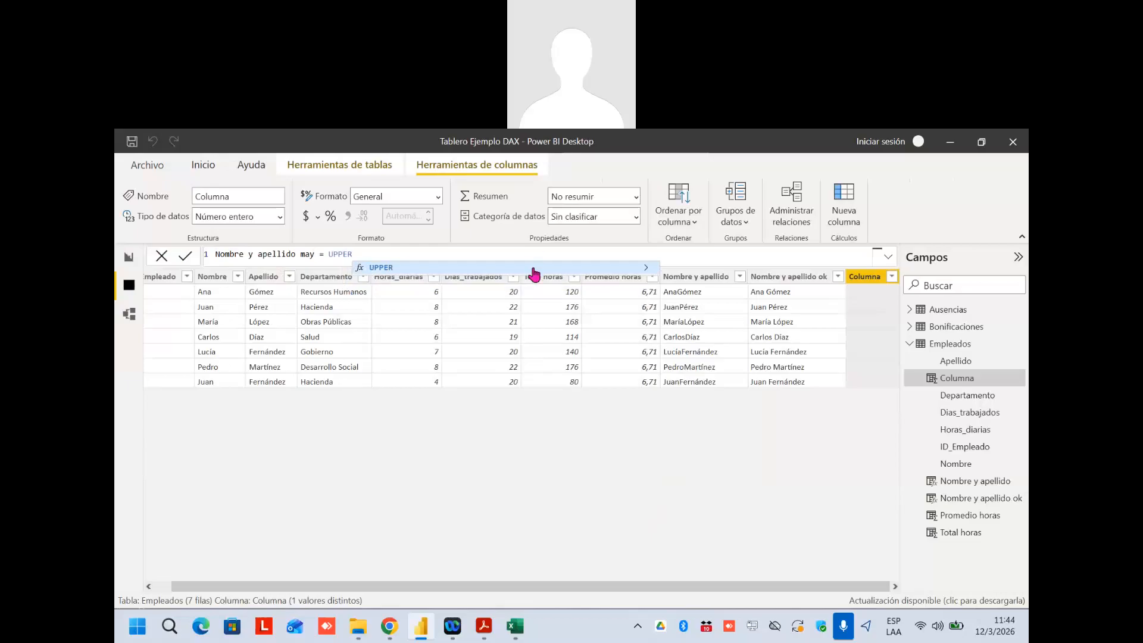
{"action": "type", "text": "("}
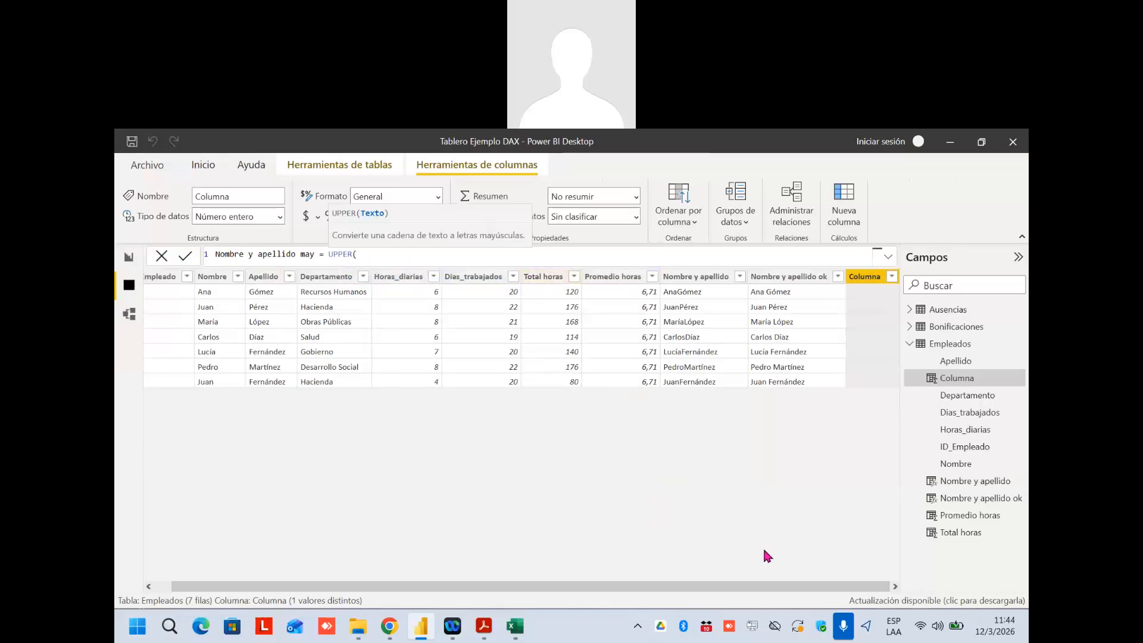
{"action": "type", "text": "NOMRE"}
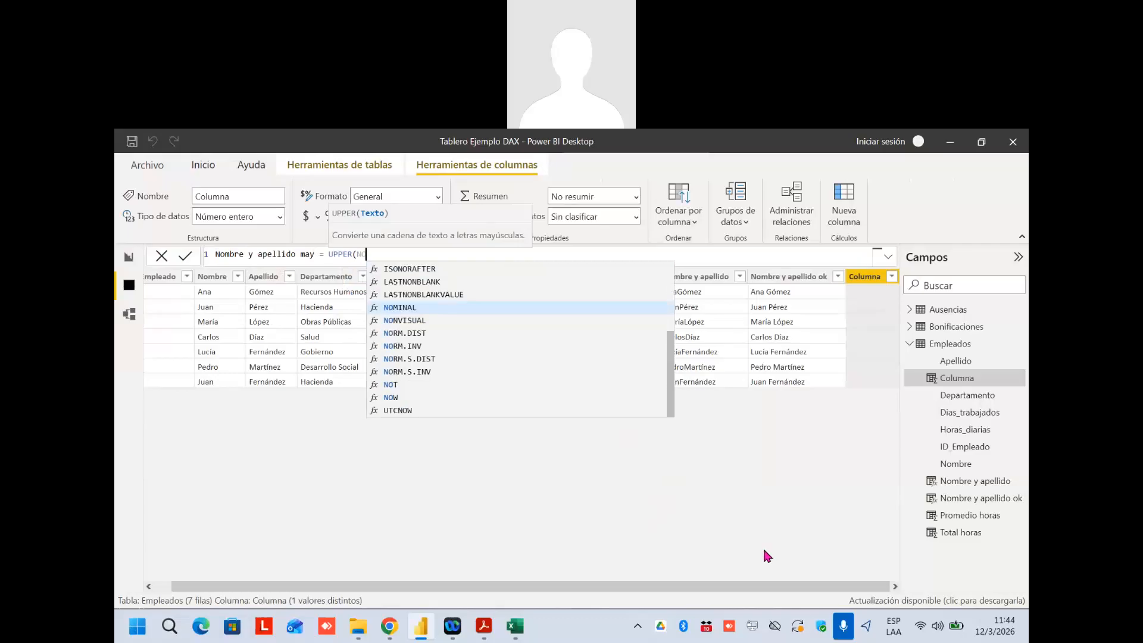
{"action": "key", "text": "BackSpace"}
{"action": "key", "text": "BackSpace"}
{"action": "type", "text": "BRE"}
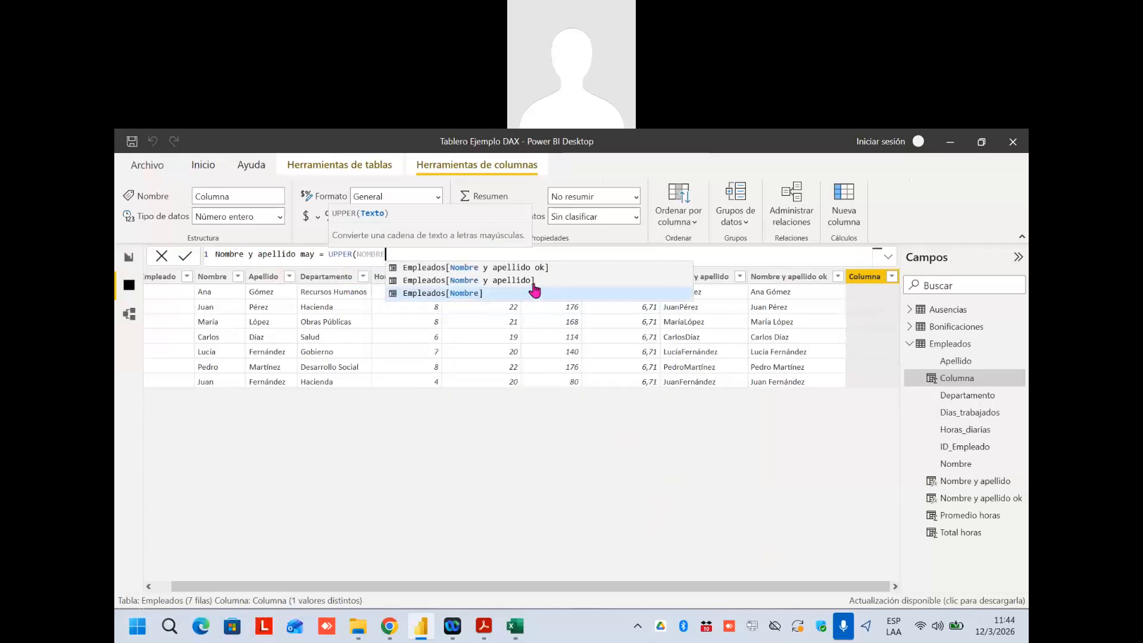
{"action": "left_click", "coordinate": [516, 267]}
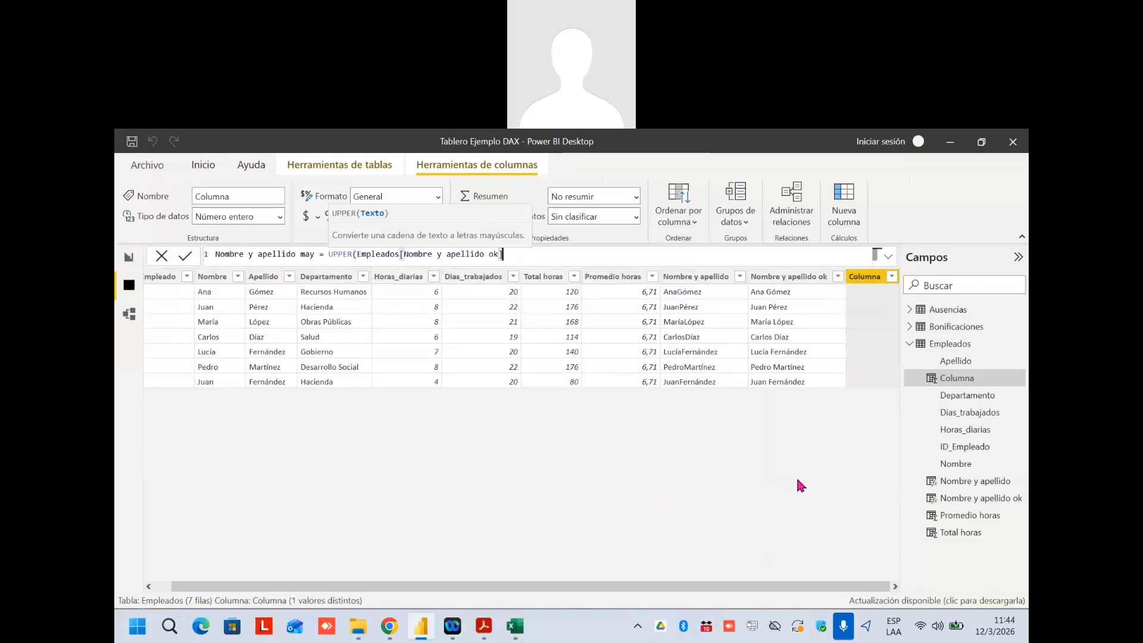
{"action": "type", "text": ")"}
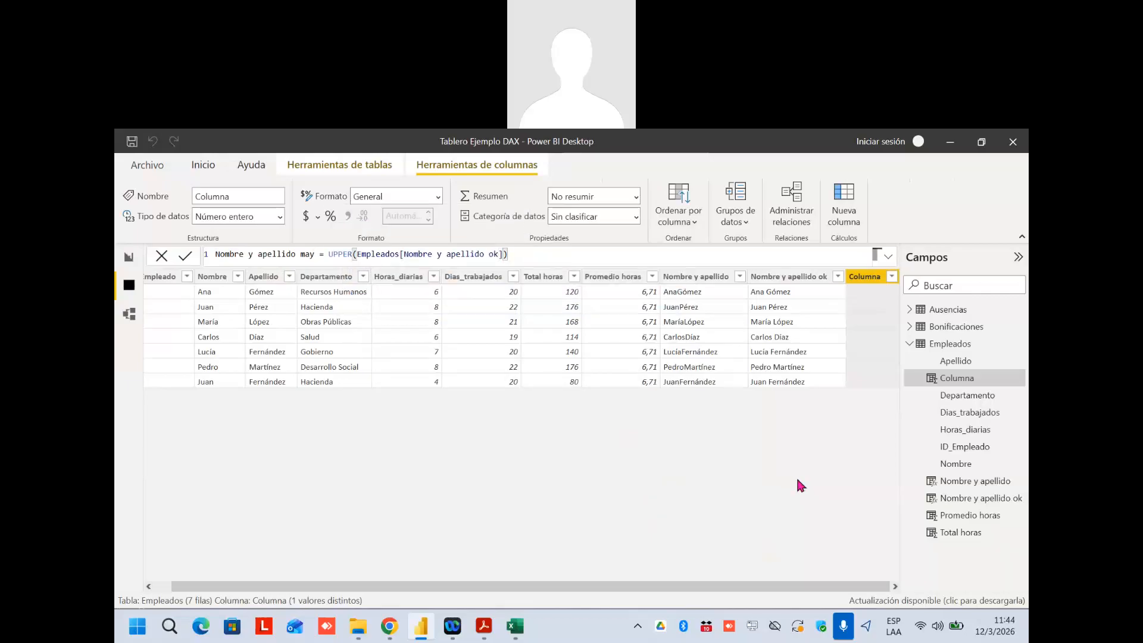
{"action": "key", "text": "Return"}
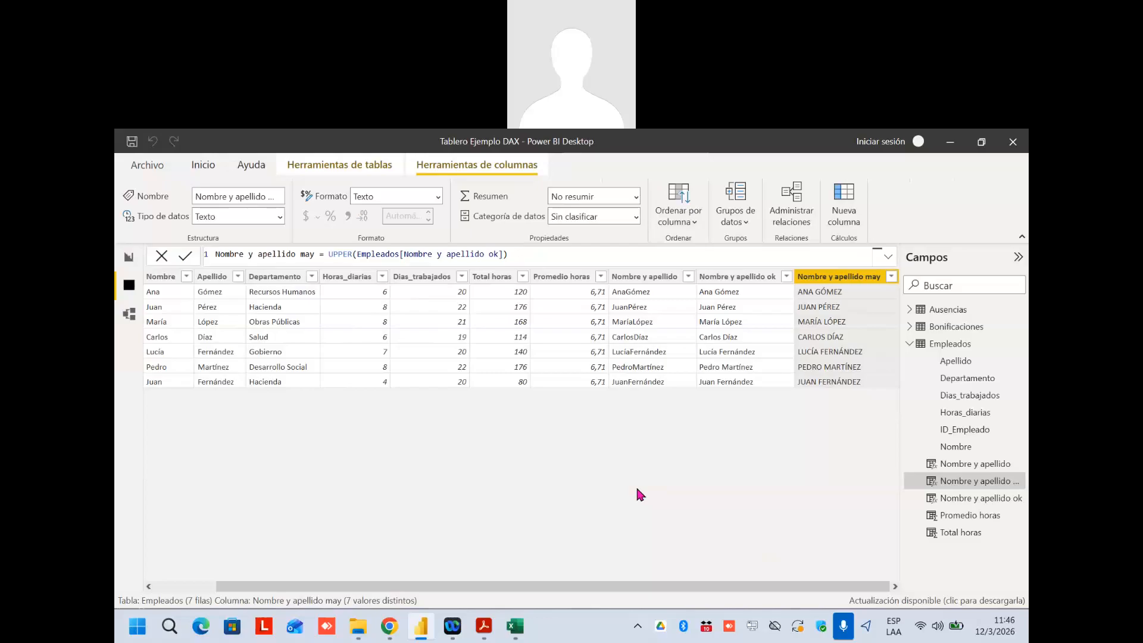
Add a calculated column named AUSENCIAS 2025 to the Ausencias table
{"action": "left_click", "coordinate": [967, 309]}
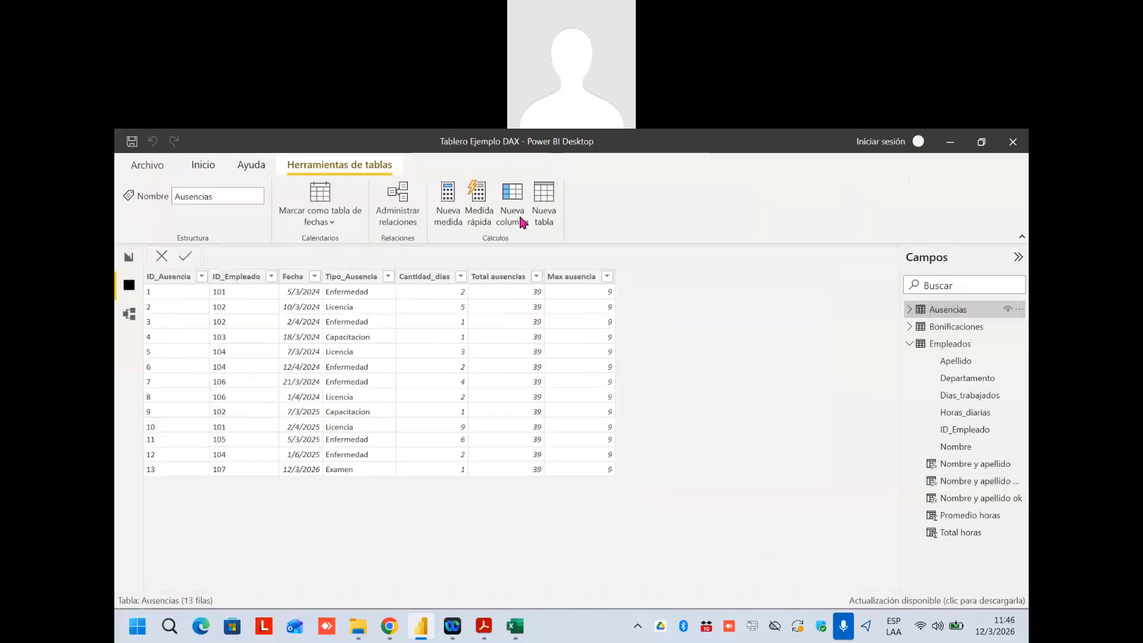
{"action": "left_click", "coordinate": [516, 204]}
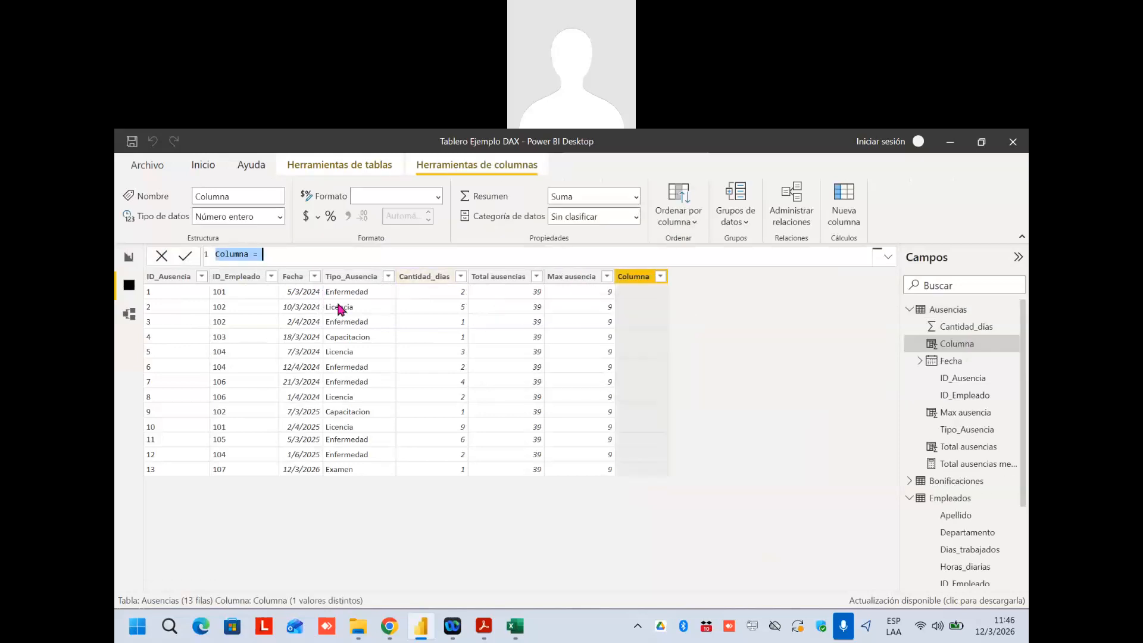
{"action": "left_click", "coordinate": [231, 253]}
{"action": "double_click", "coordinate": [231, 253]}
{"action": "type", "text": "aUSENCIAS"}
{"action": "key", "text": "BackSpace"}
{"action": "key", "text": "ctrl+BackSpace"}
{"action": "type", "text": "AUSENCIAS 2024"}
{"action": "key", "text": "BackSpace"}
{"action": "key", "text": "BackSpace"}
{"action": "type", "text": "25"}
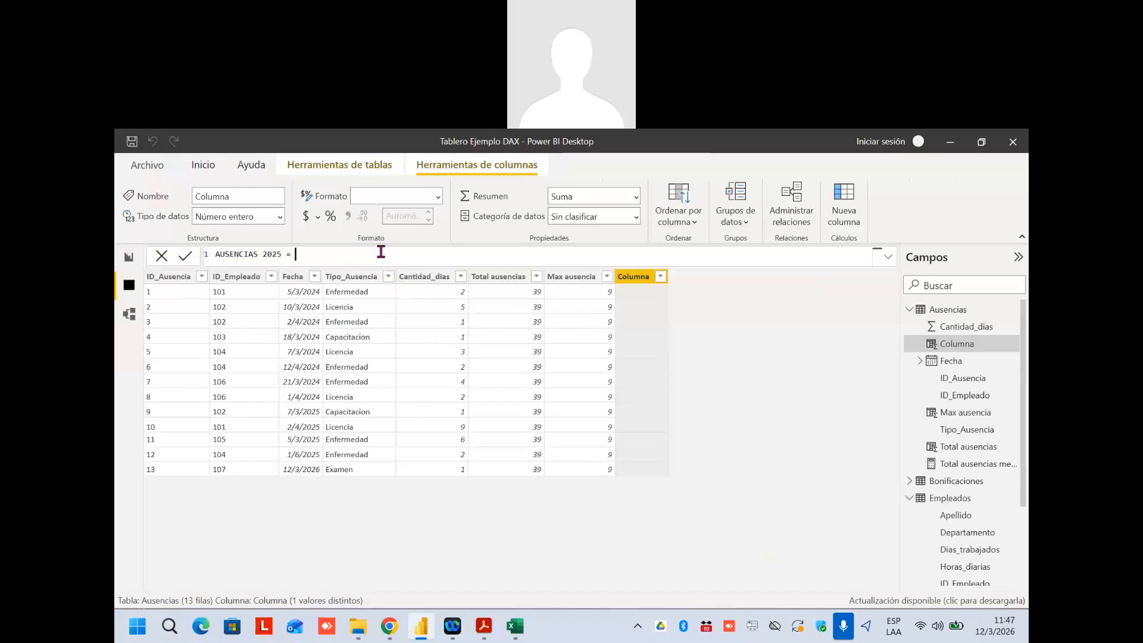
Begin the AUSENCIAS 2025 formula with CALCULATE and SUM(Ausencias[Cantidad_dias]) as its expression
{"action": "type", "text": "CALCU"}
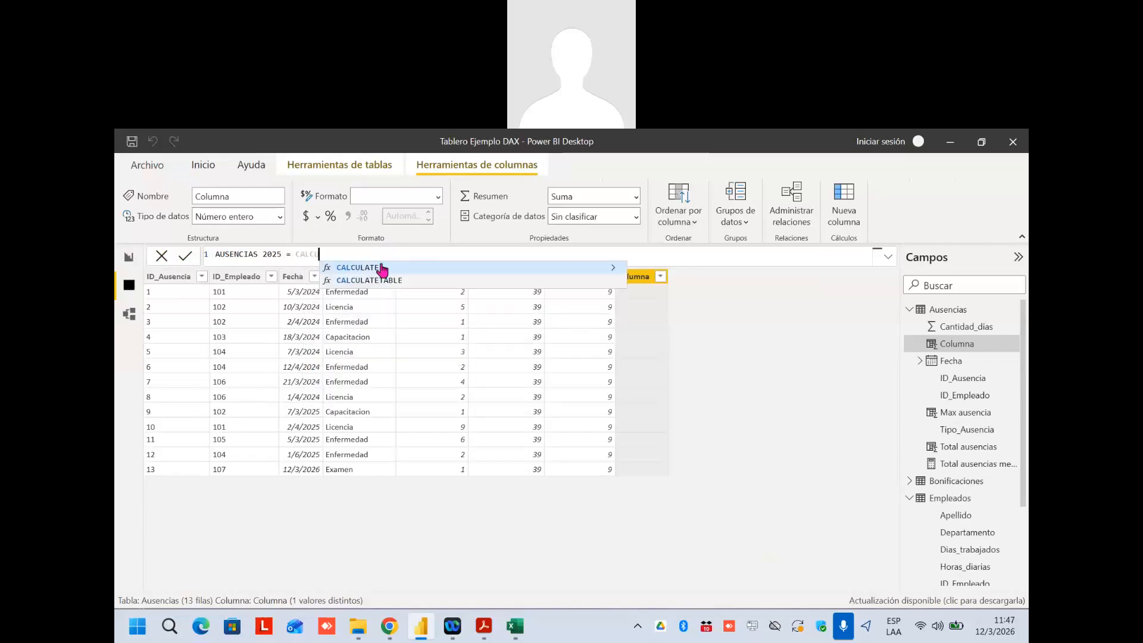
{"action": "left_click", "coordinate": [380, 267]}
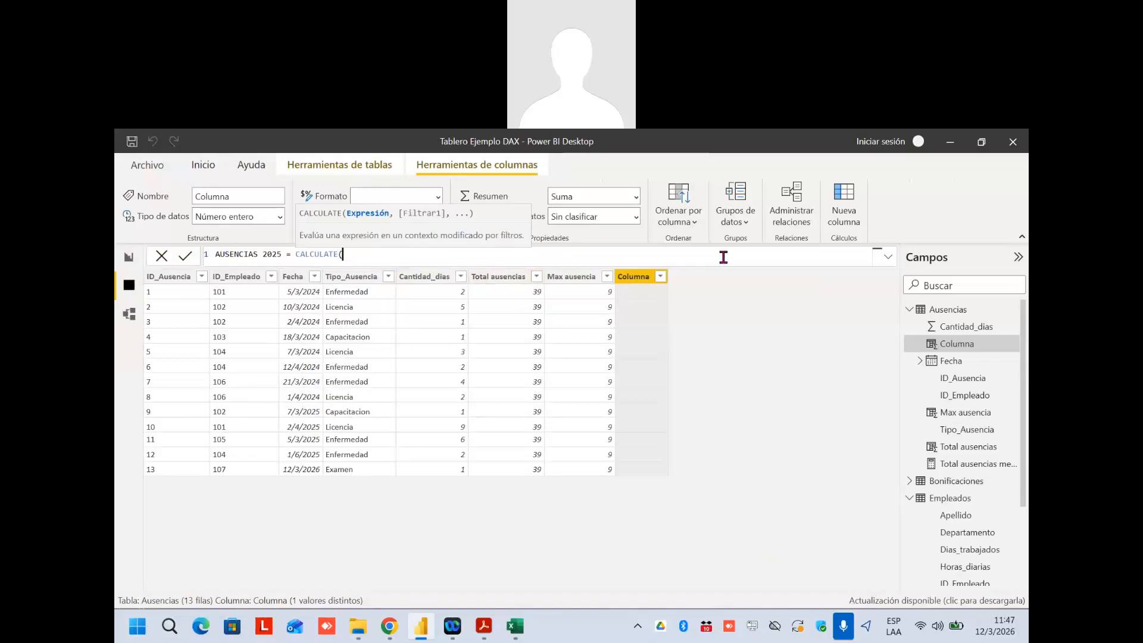
{"action": "type", "text": "SU"}
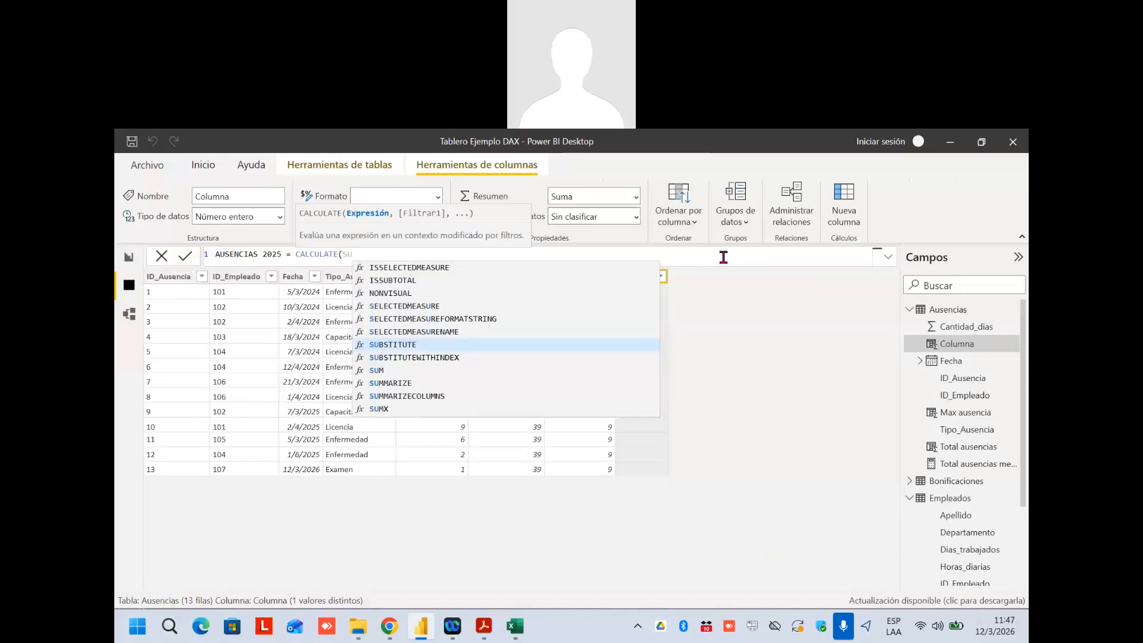
{"action": "type", "text": "M("}
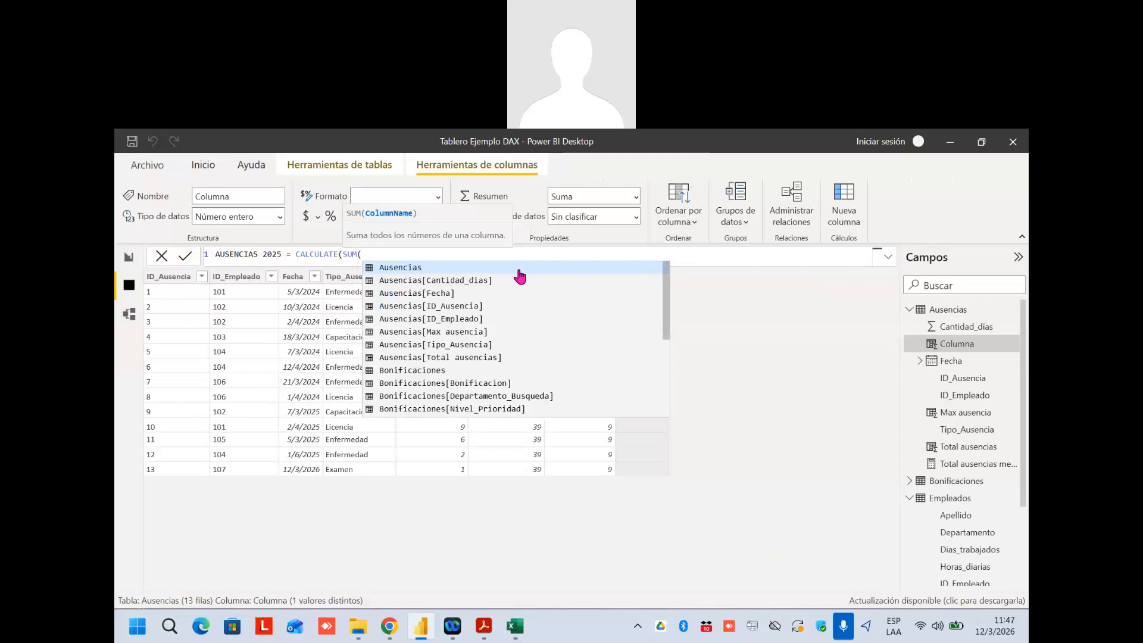
{"action": "double_click", "coordinate": [452, 280]}
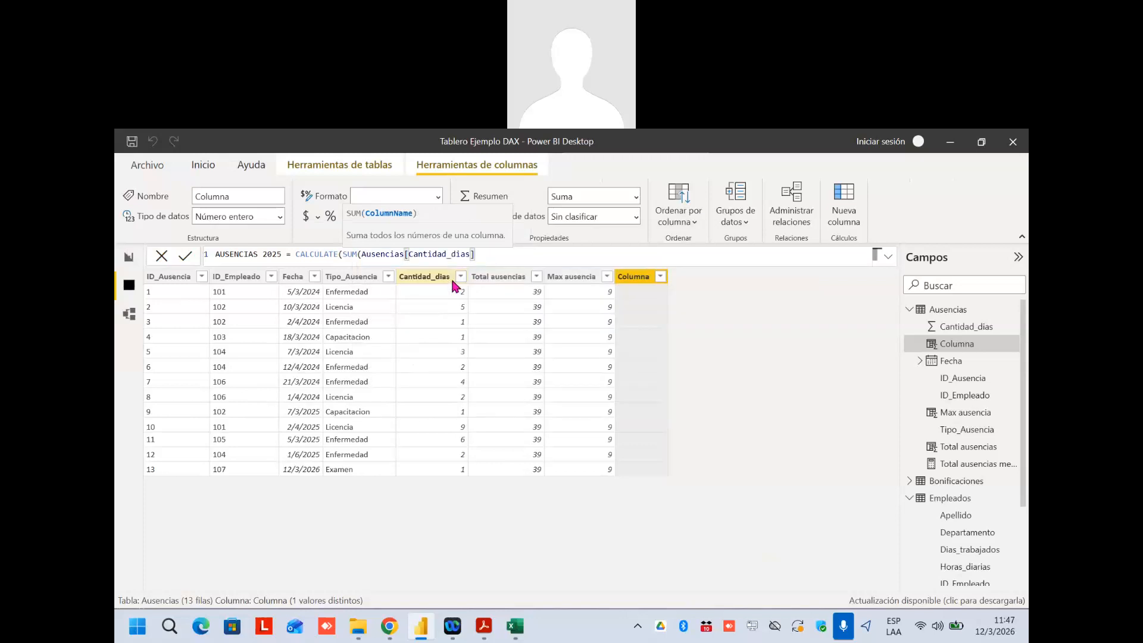
{"action": "type", "text": ")"}
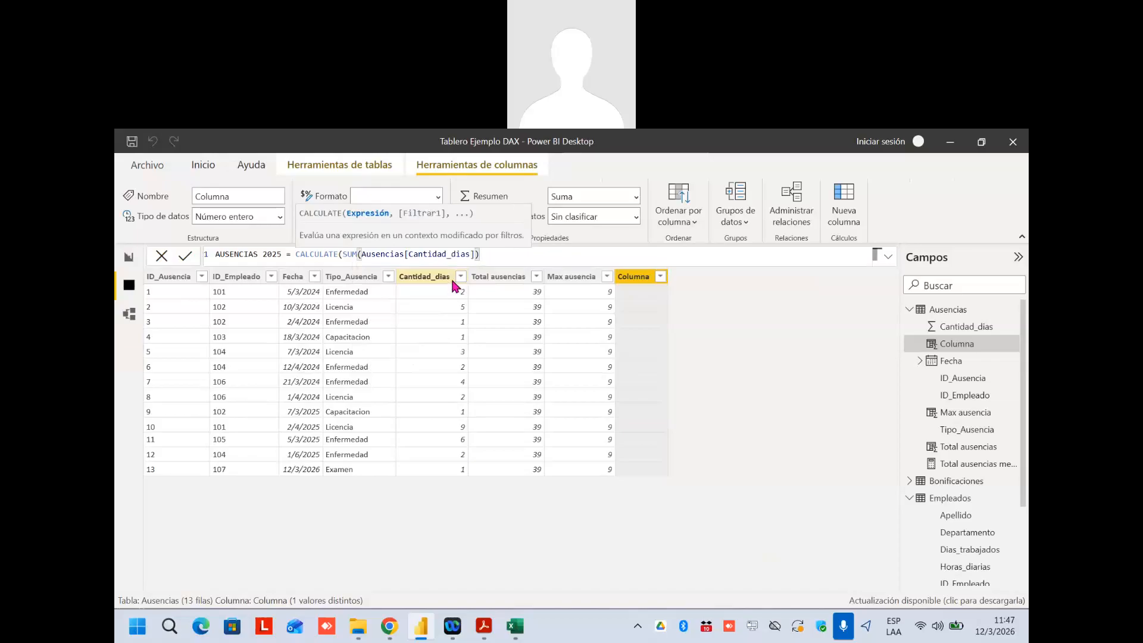
Complete the AUSENCIAS 2025 formula with the filter YEAR(Ausencias[Fecha])=2025 and apply it
{"action": "type", "text": ","}
{"action": "type", "text": "YEAR"}
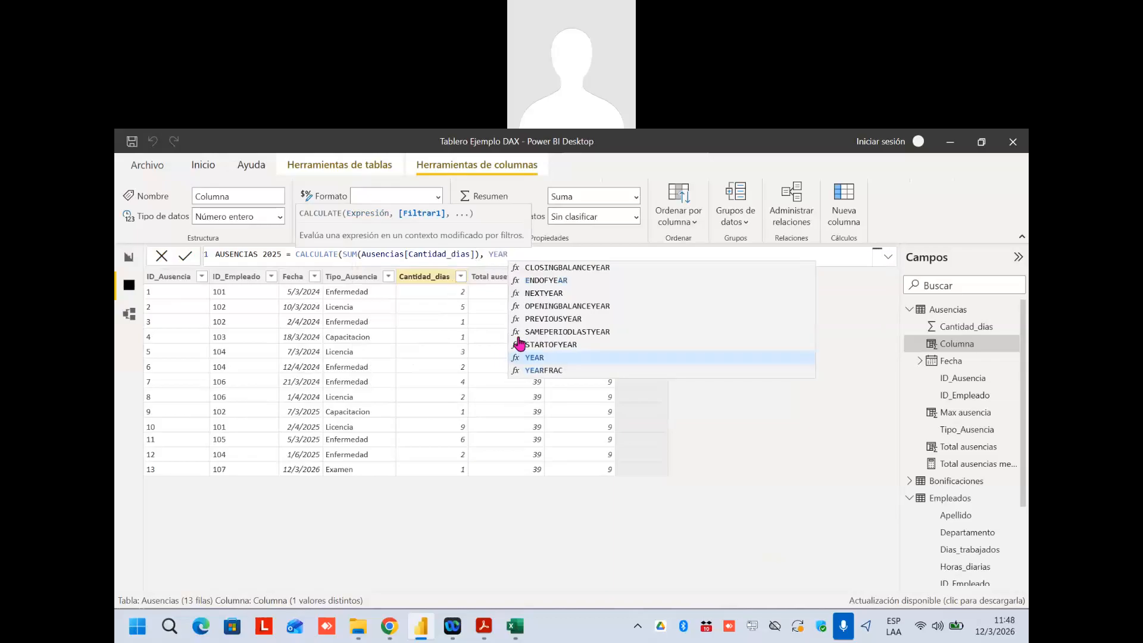
{"action": "left_click", "coordinate": [551, 357]}
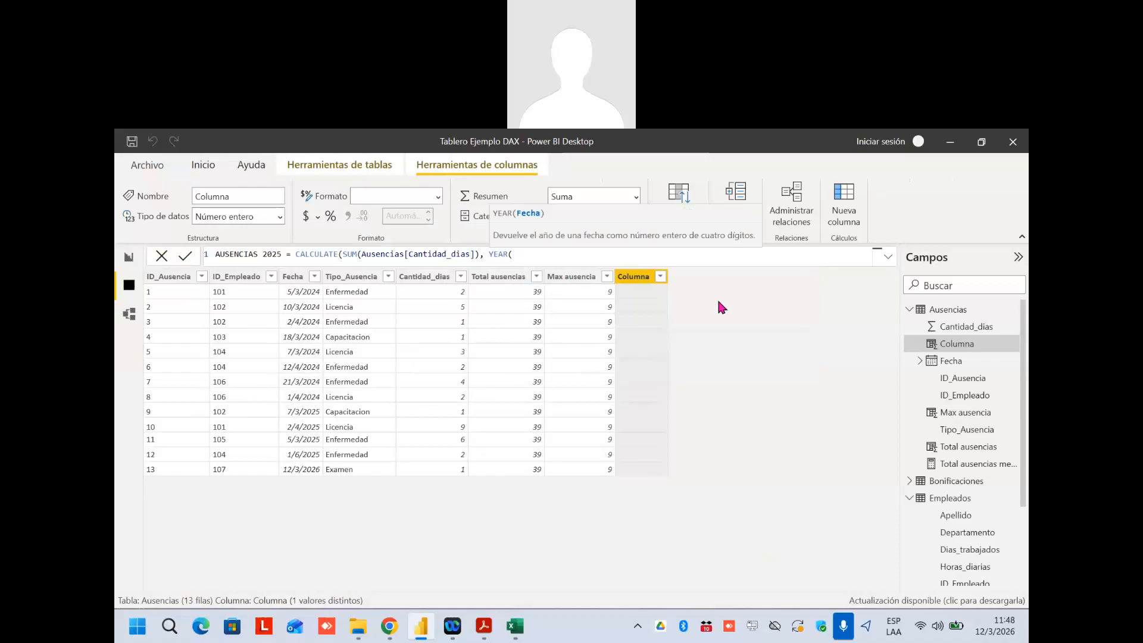
{"action": "type", "text": "FECHA"}
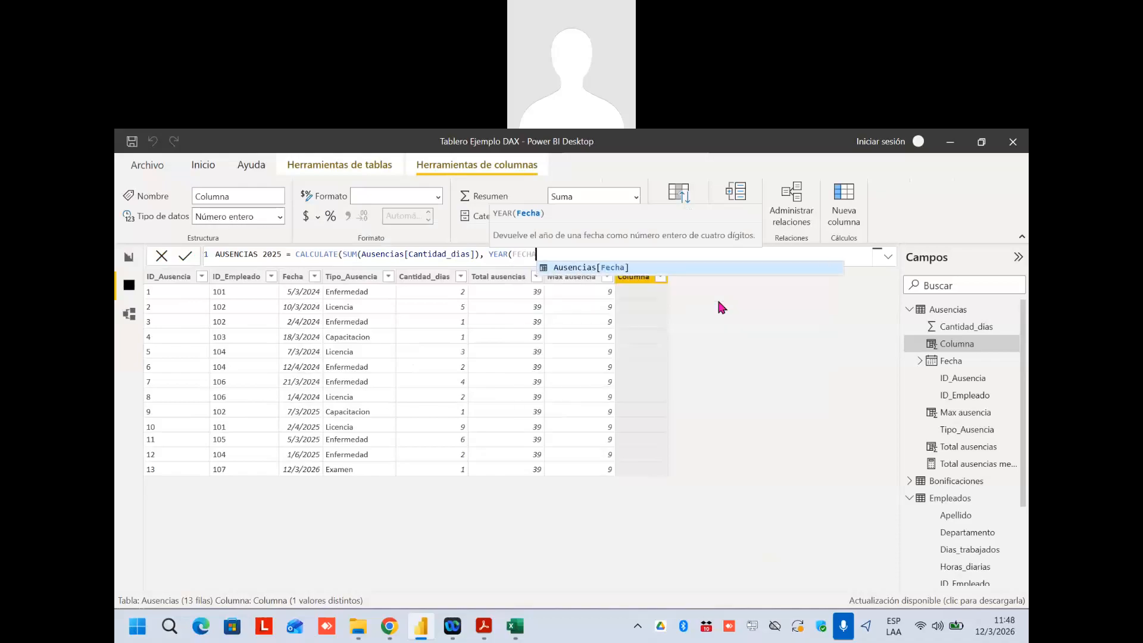
{"action": "left_click", "coordinate": [691, 266]}
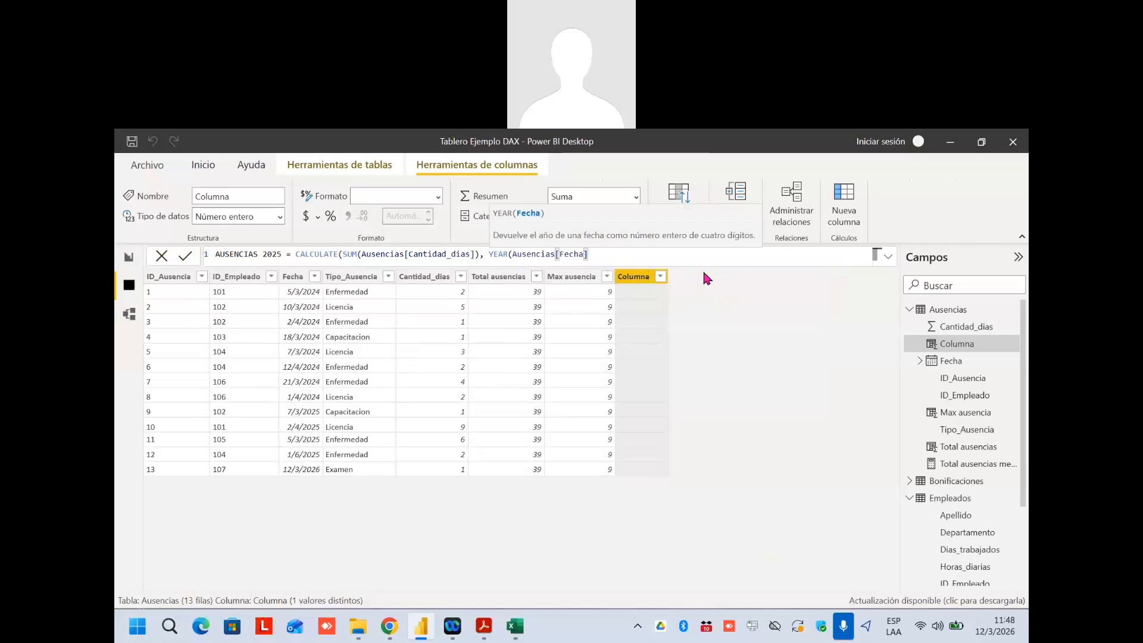
{"action": "type", "text": ")="}
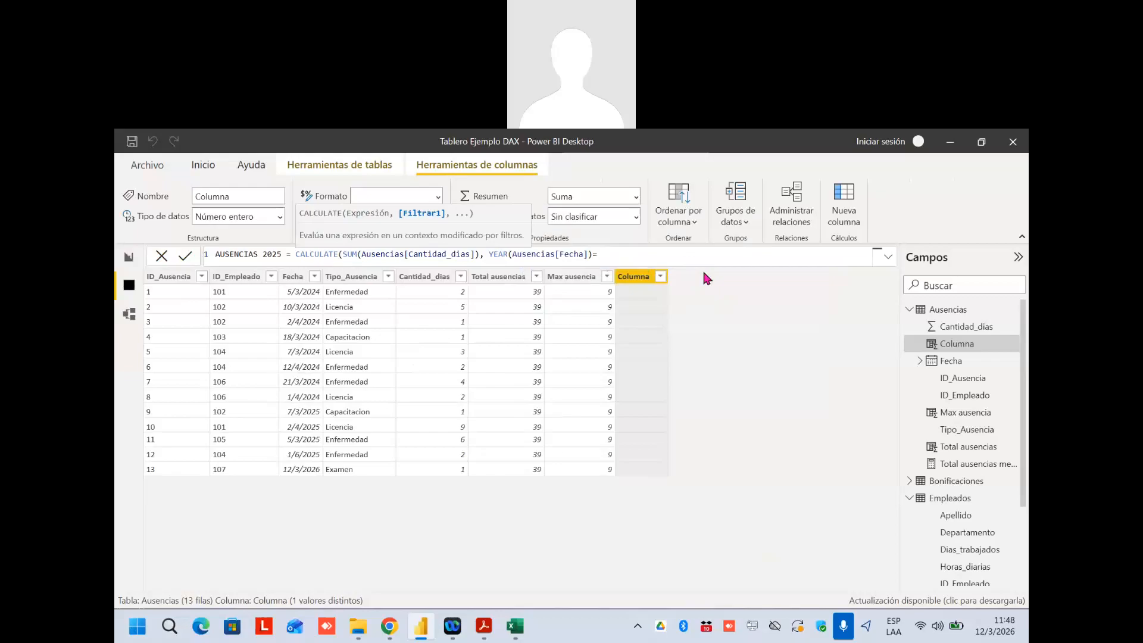
{"action": "type", "text": "2025"}
{"action": "type", "text": ")"}
{"action": "key", "text": "Return"}
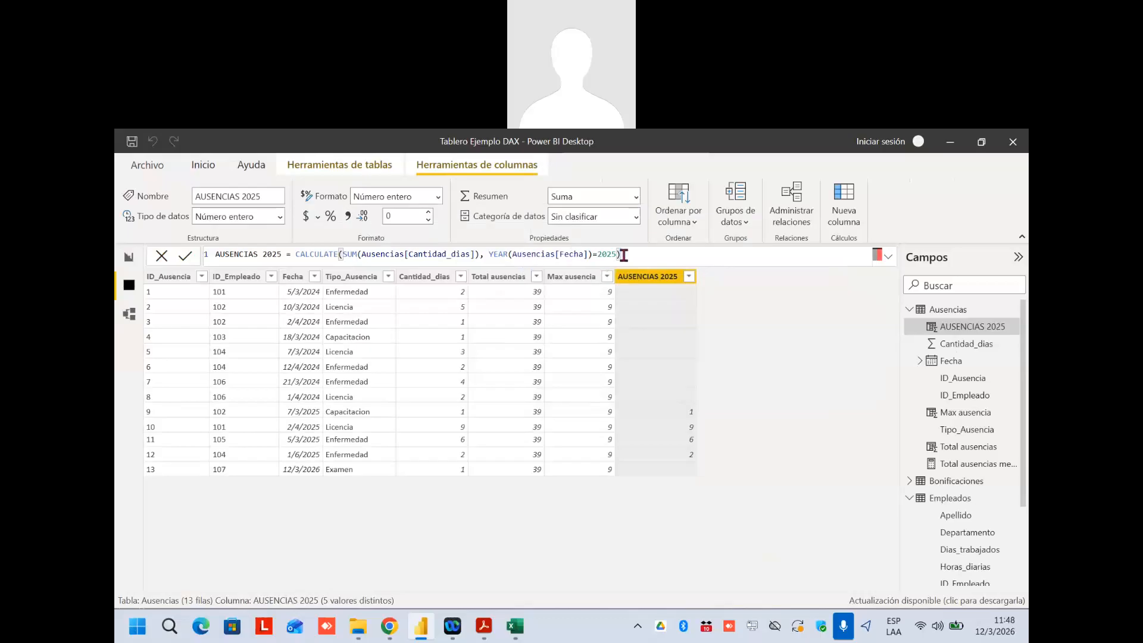
Try moving YEAR's closing parenthesis from after Ausencias[Fecha] to the end of the AUSENCIAS 2025 formula
{"action": "left_click", "coordinate": [592, 254]}
{"action": "key", "text": "BackSpace"}
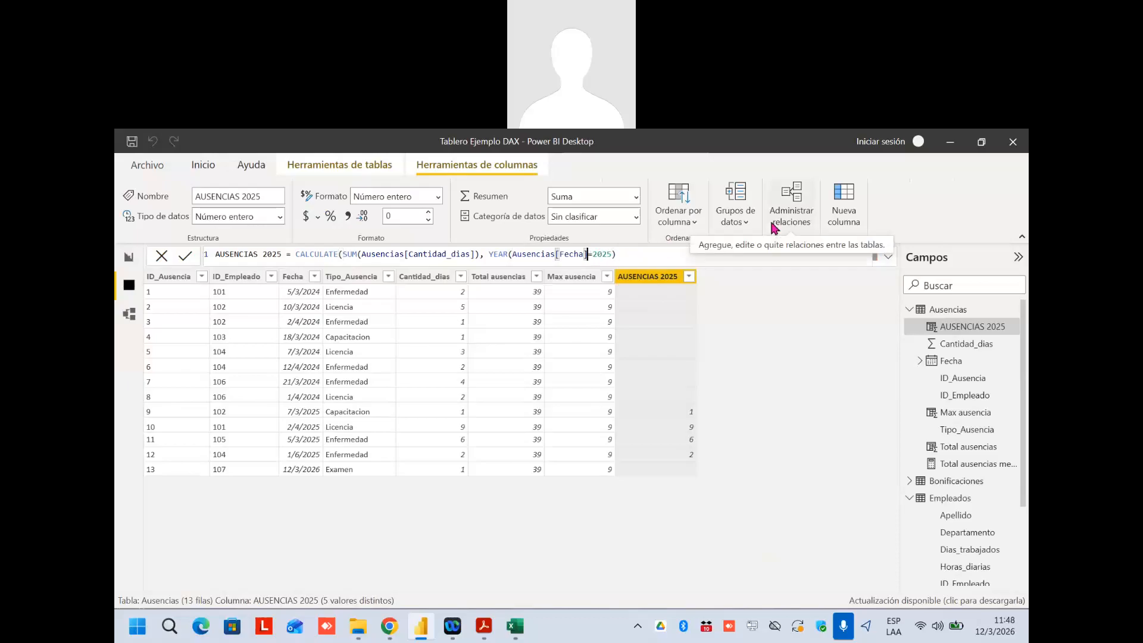
{"action": "left_click", "coordinate": [646, 254]}
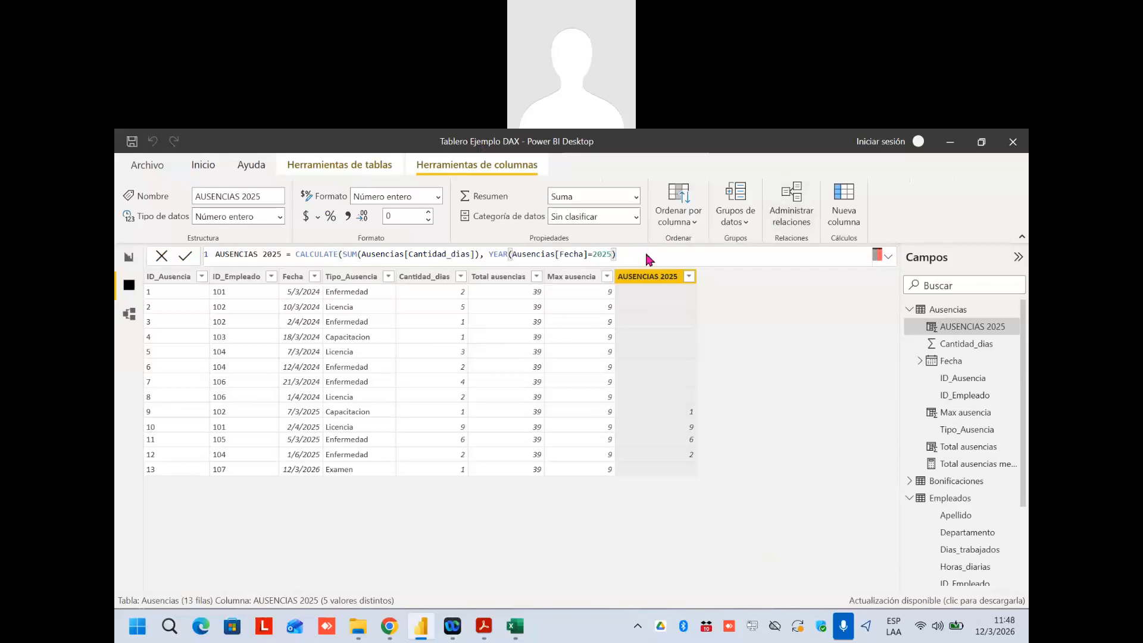
{"action": "type", "text": ")"}
{"action": "key", "text": "Return"}
Restore the parenthesis after Ausencias[Fecha] and remove the extra one at the end of the AUSENCIAS 2025 formula
{"action": "left_click", "coordinate": [588, 256]}
{"action": "type", "text": ")"}
{"action": "key", "text": "Return"}
{"action": "left_click", "coordinate": [593, 254]}
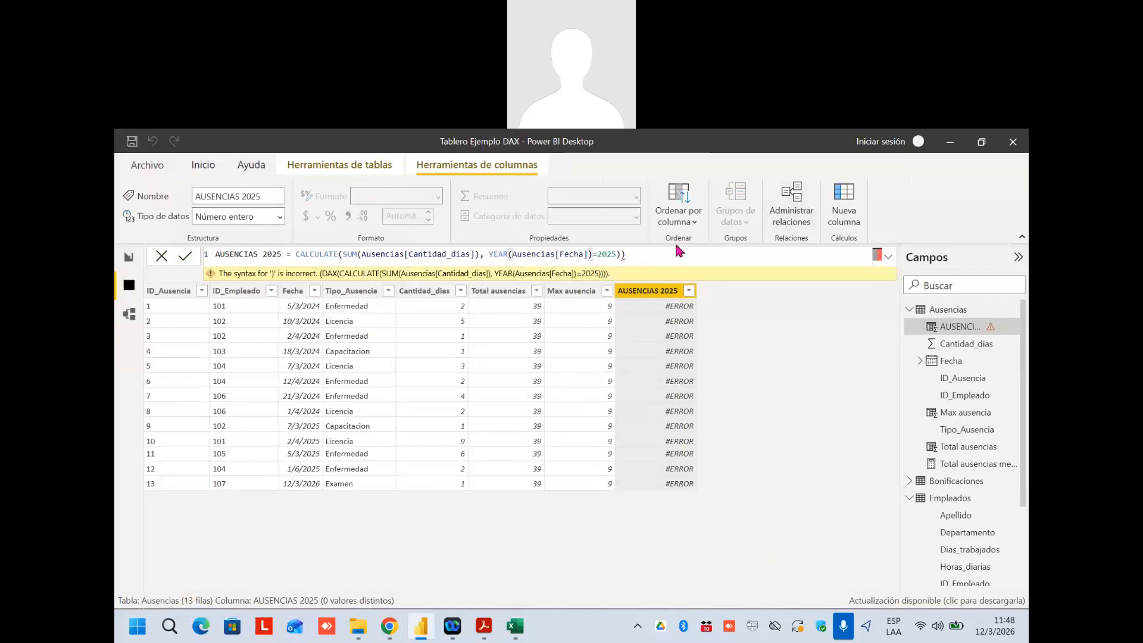
{"action": "left_click", "coordinate": [673, 257]}
{"action": "key", "text": "BackSpace"}
{"action": "key", "text": "Return"}
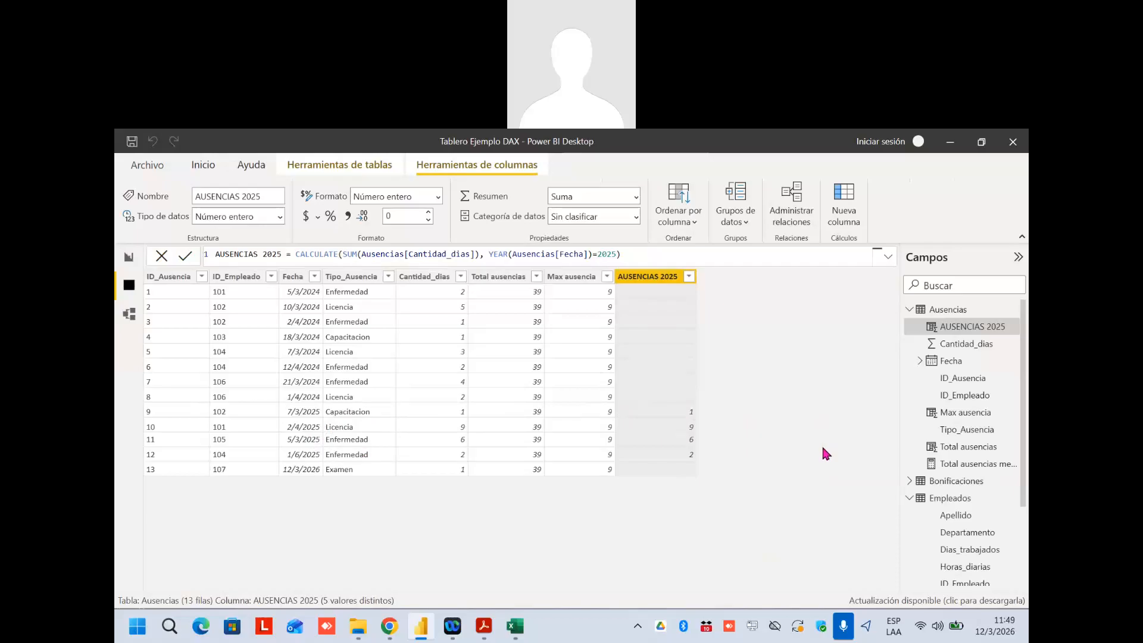
Review the Empleados table's last columns and the table relationships in the model view, returning to the data view
{"action": "left_click", "coordinate": [910, 310]}
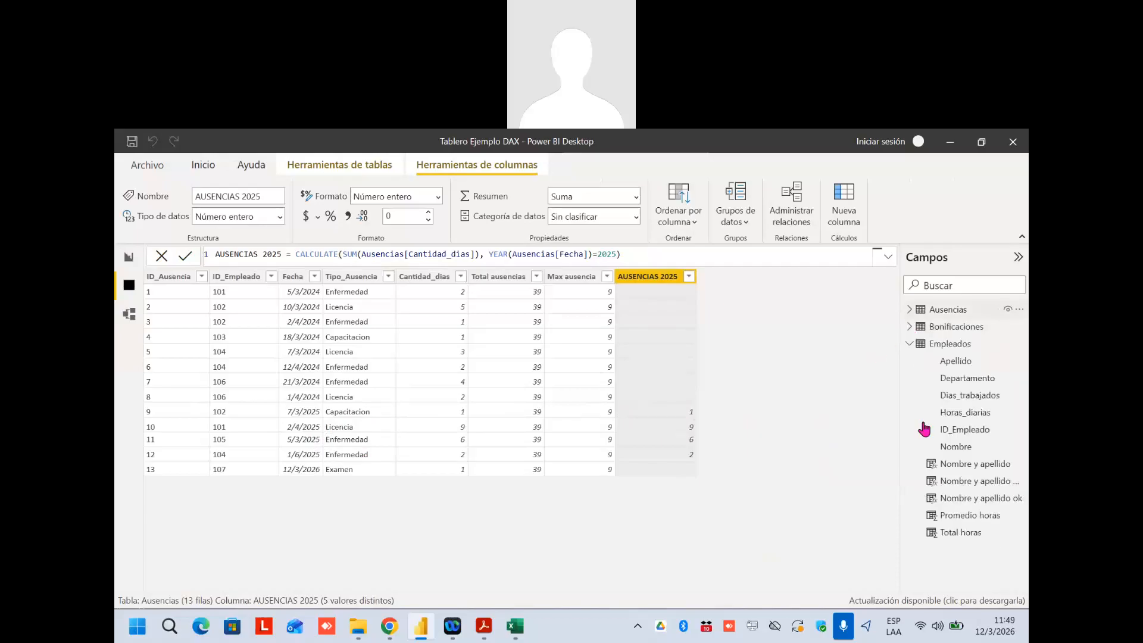
{"action": "left_click", "coordinate": [963, 344]}
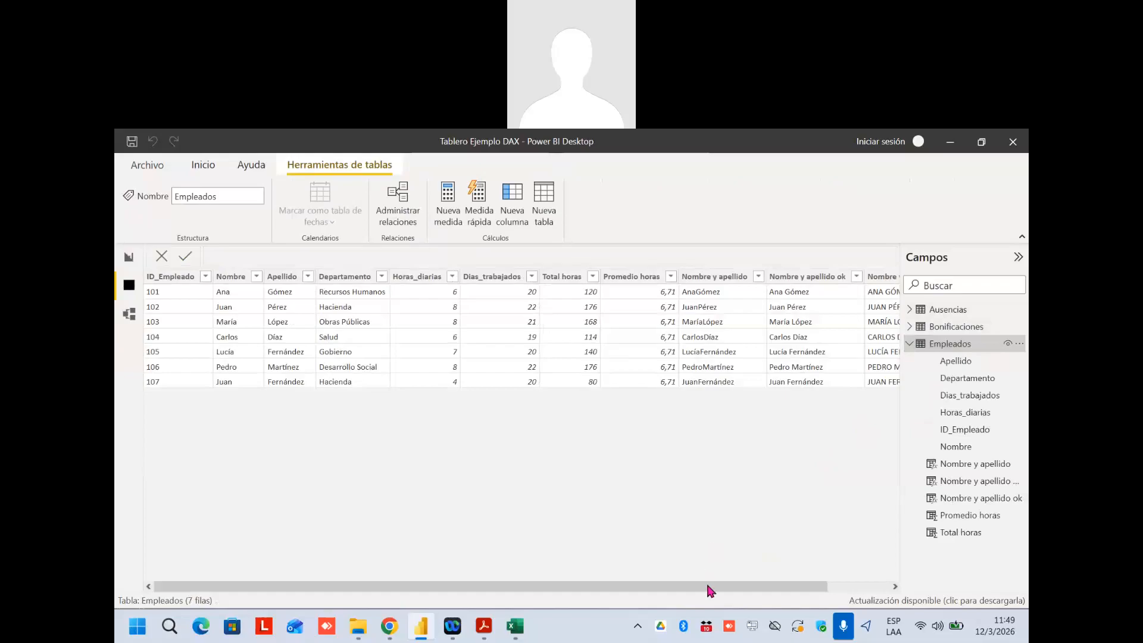
{"action": "left_click_drag", "start_coordinate": [777, 591], "coordinate": [848, 589]}
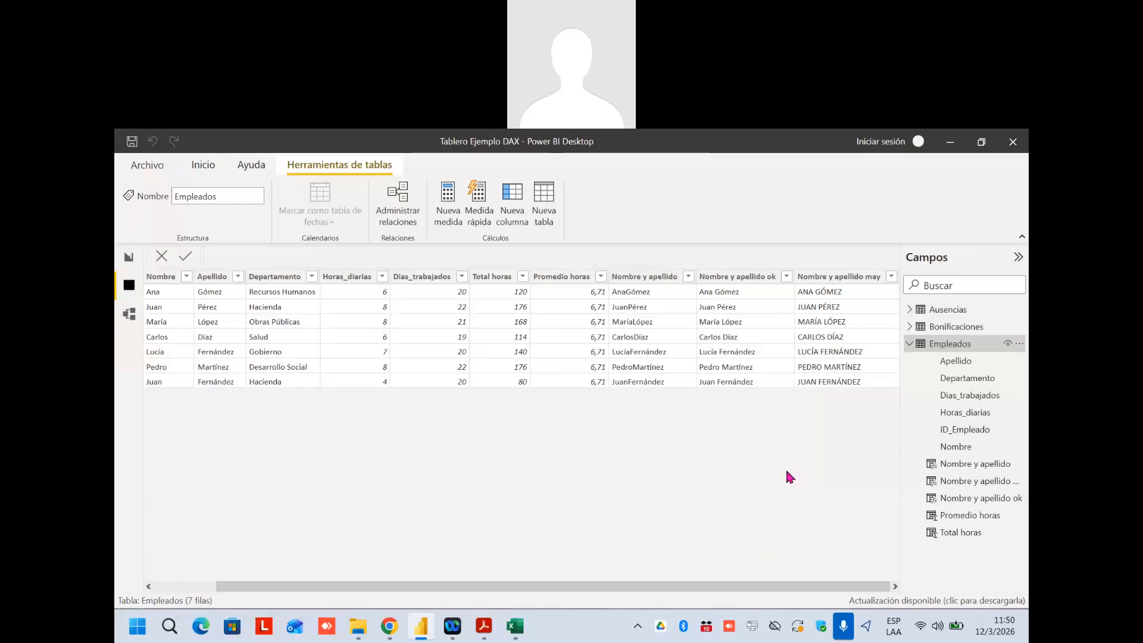
{"action": "left_click", "coordinate": [130, 314]}
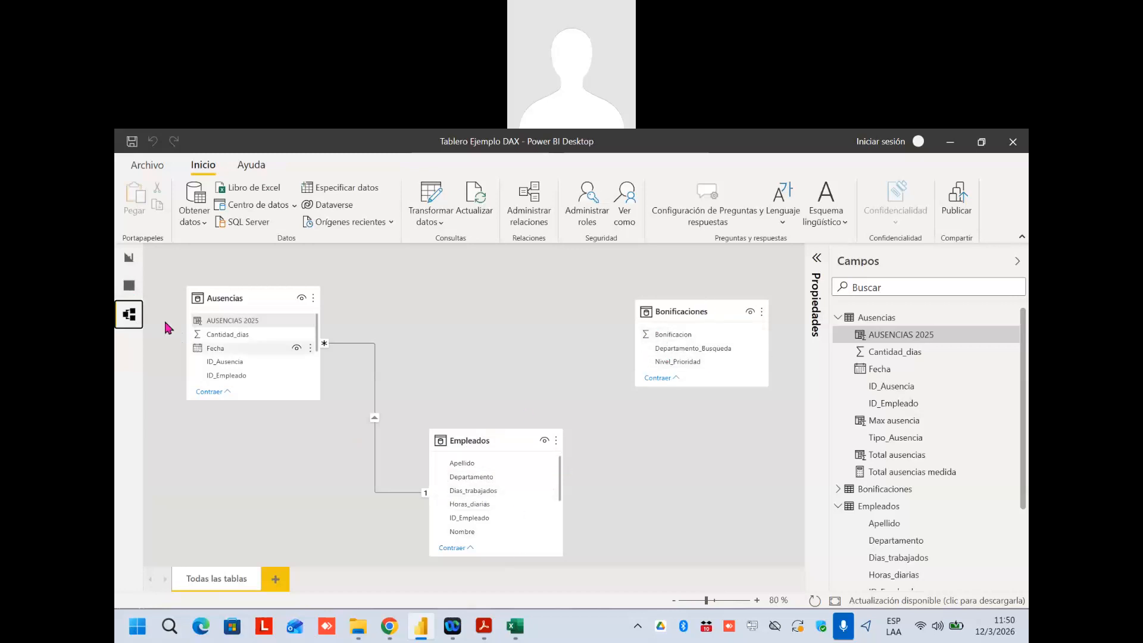
{"action": "left_click", "coordinate": [127, 286]}
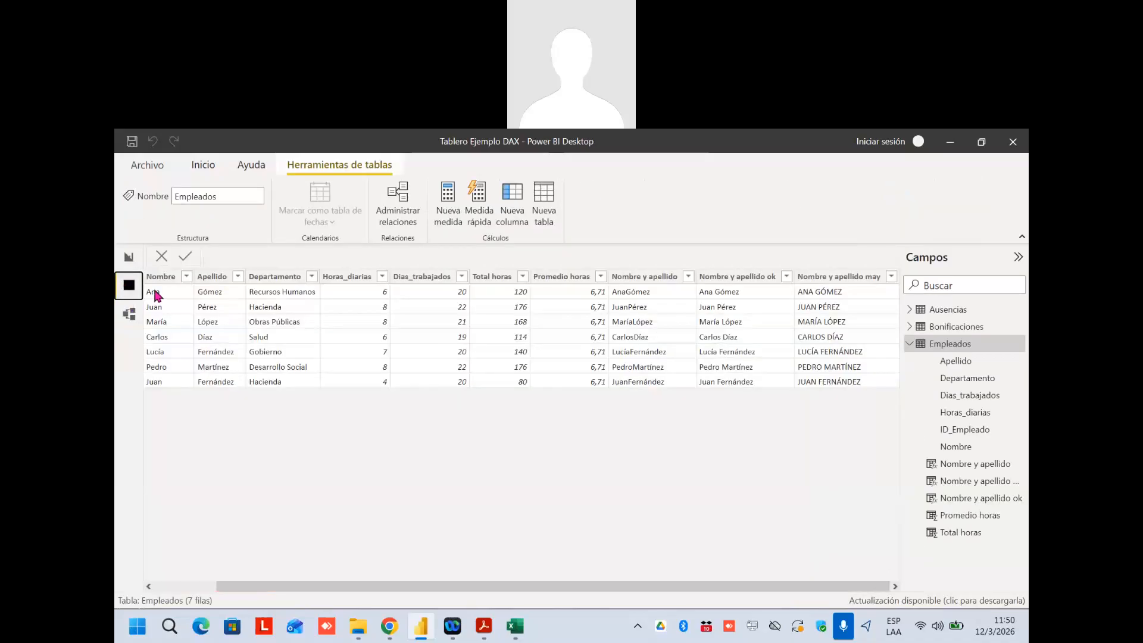
Add a calculated column named BONIFICACION to the Empleados table and start its formula with the LOOKUPVALUE function
{"action": "left_click", "coordinate": [512, 198]}
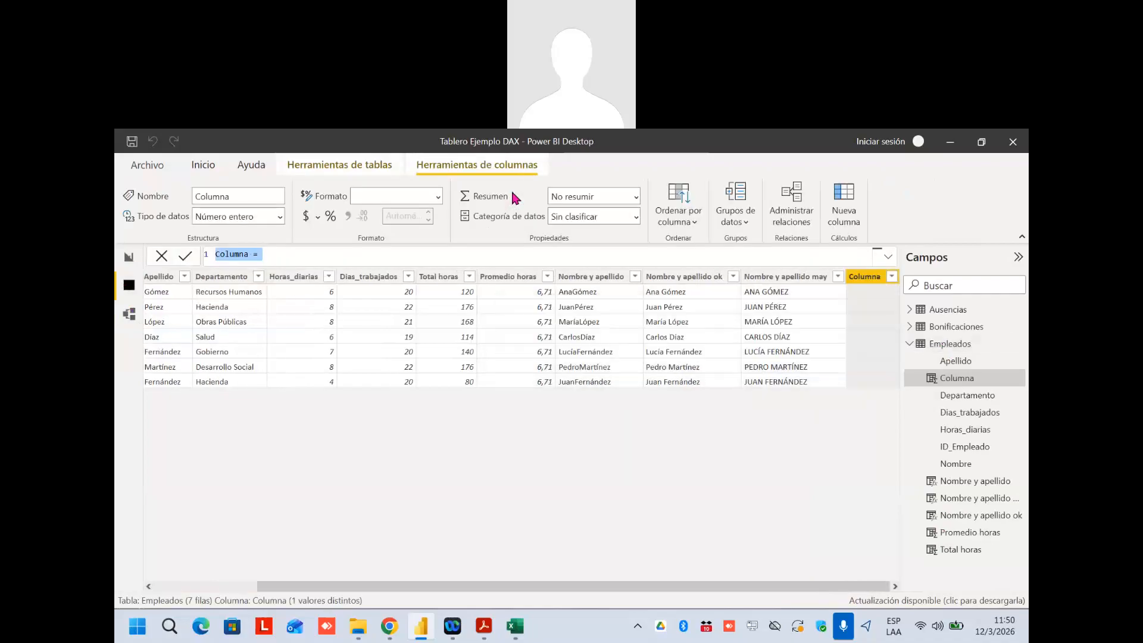
{"action": "double_click", "coordinate": [239, 253]}
{"action": "type", "text": "bONIFICACION"}
{"action": "key", "text": "Home"}
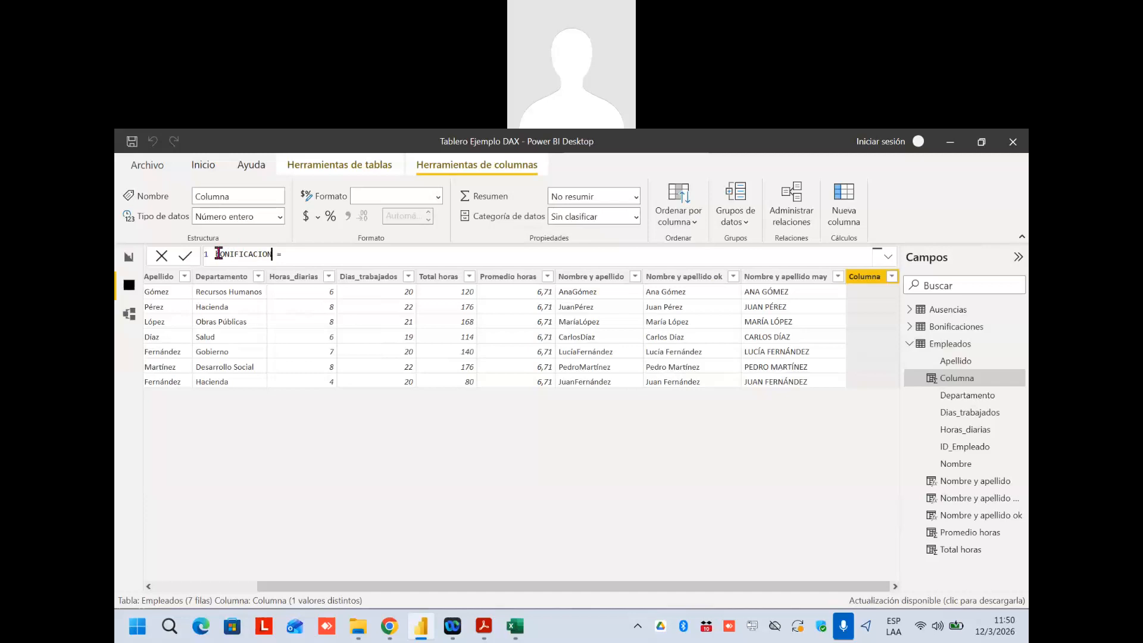
{"action": "key", "text": "Delete"}
{"action": "type", "text": "B"}
{"action": "type", "text": "LOOK"}
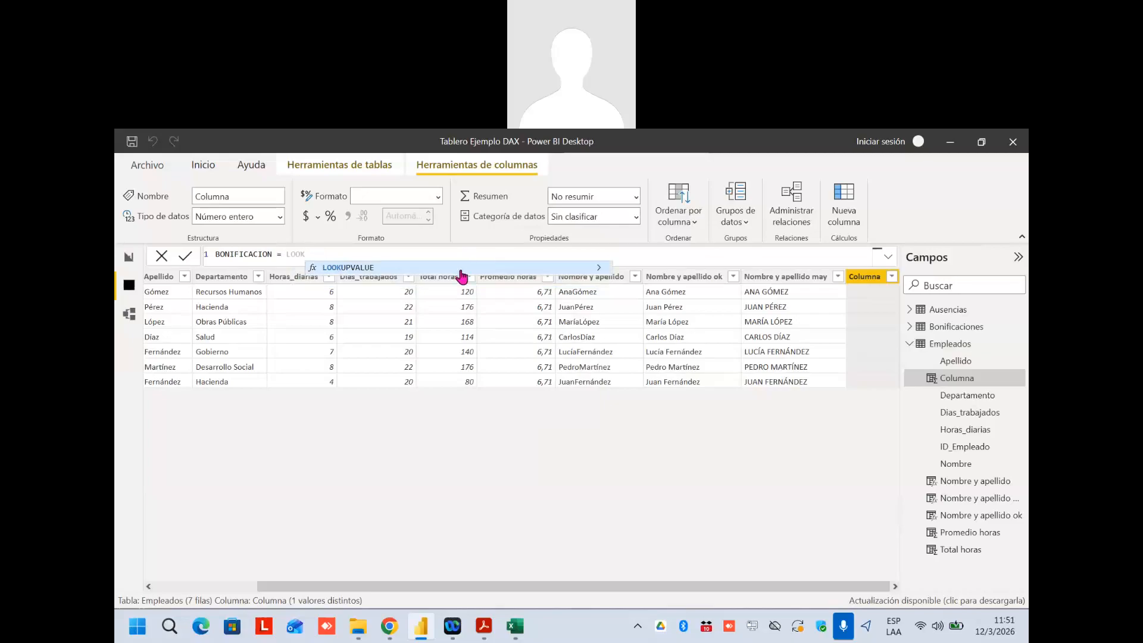
{"action": "left_click", "coordinate": [462, 275]}
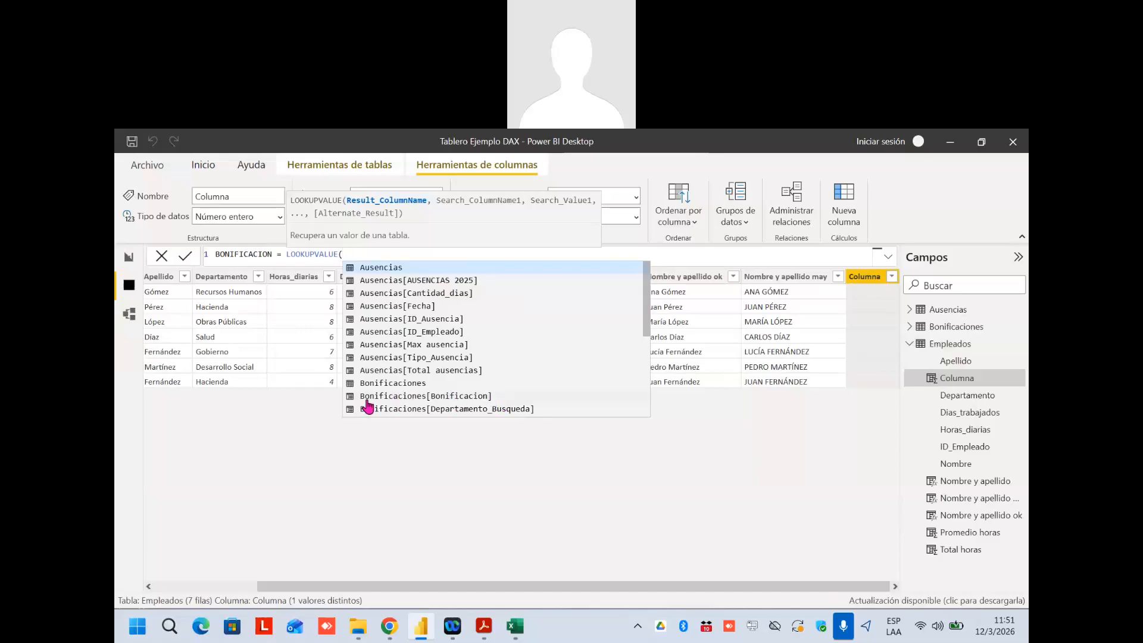
Complete LOOKUPVALUE with Bonificaciones[Bonificacion], Bonificaciones[Departamento_Busqueda] and Empleados[Departamento], and apply the BONIFICACION formula
{"action": "left_click", "coordinate": [442, 396]}
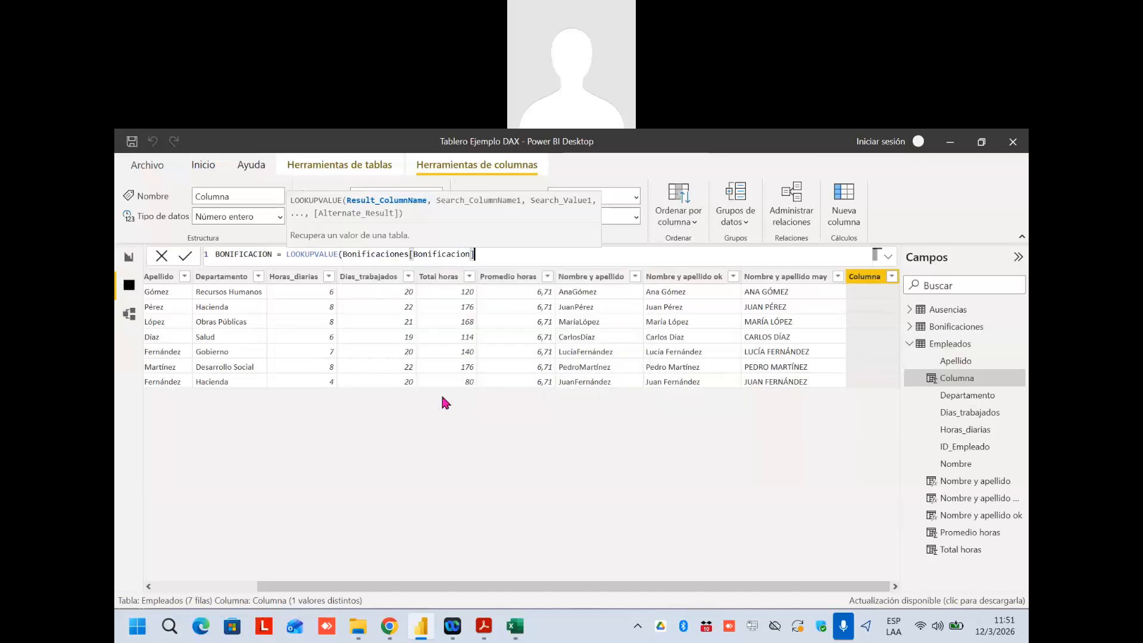
{"action": "type", "text": ","}
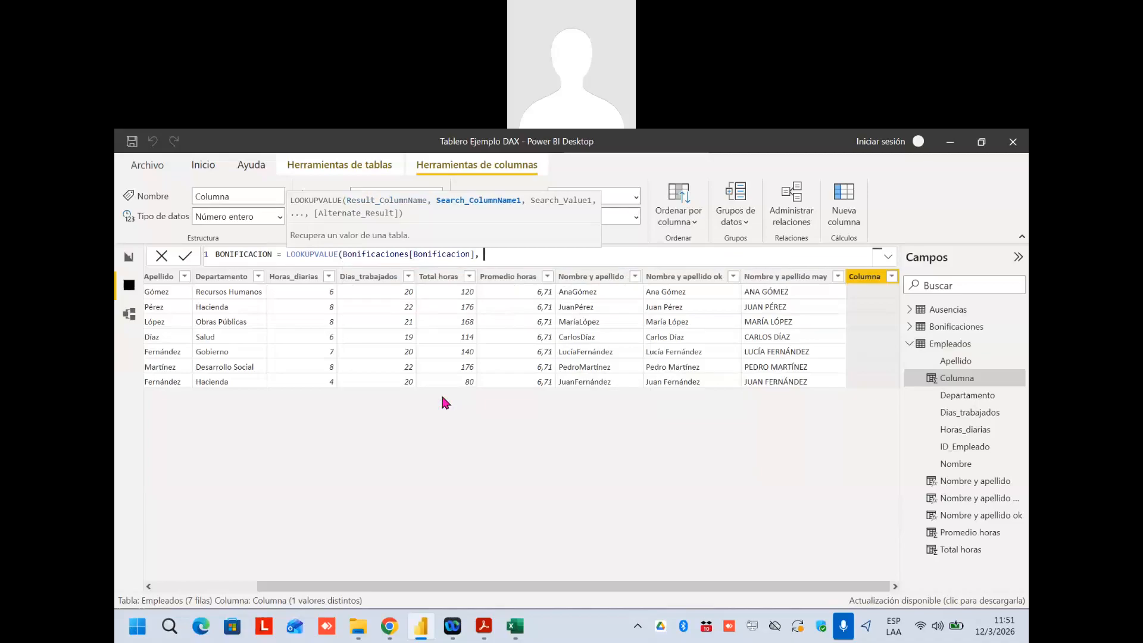
{"action": "type", "text": "DE"}
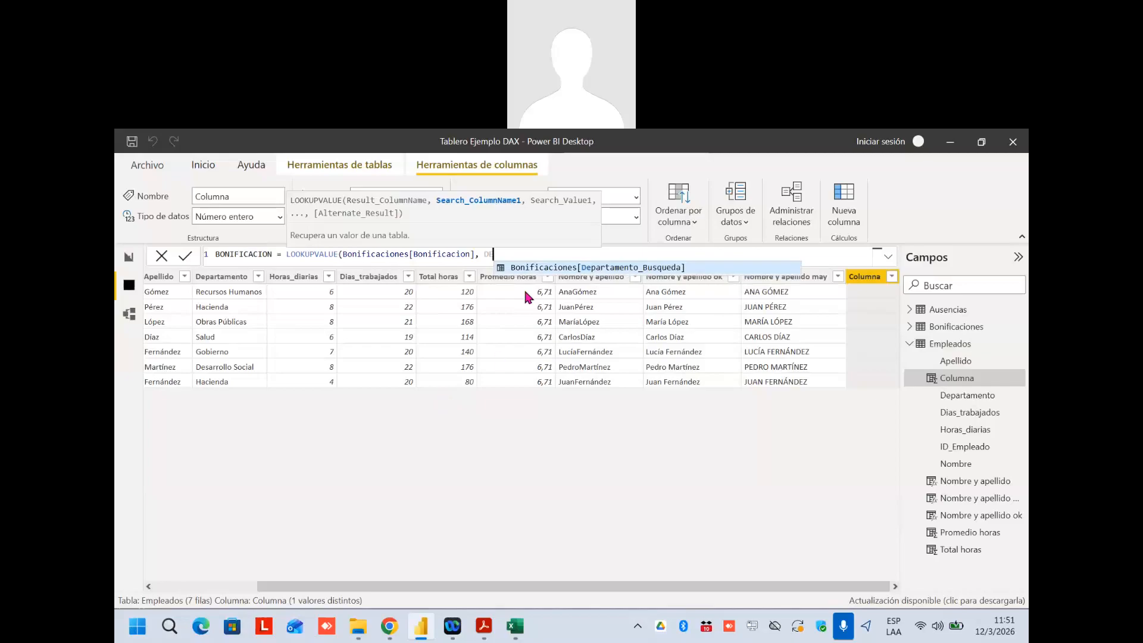
{"action": "left_click", "coordinate": [528, 268]}
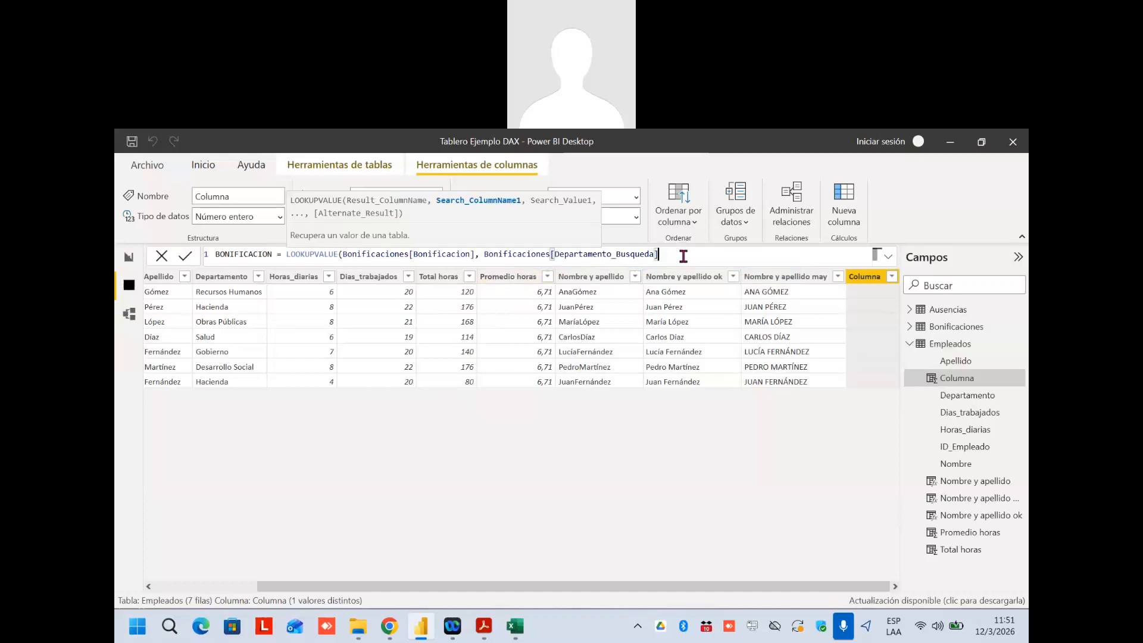
{"action": "type", "text": ","}
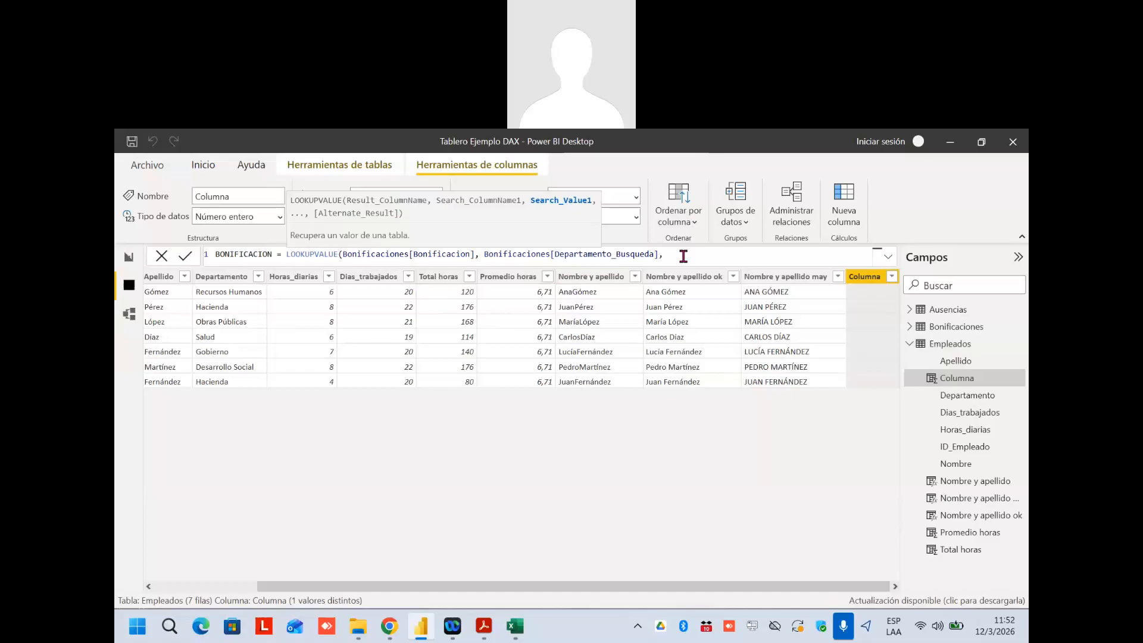
{"action": "type", "text": "DEPA"}
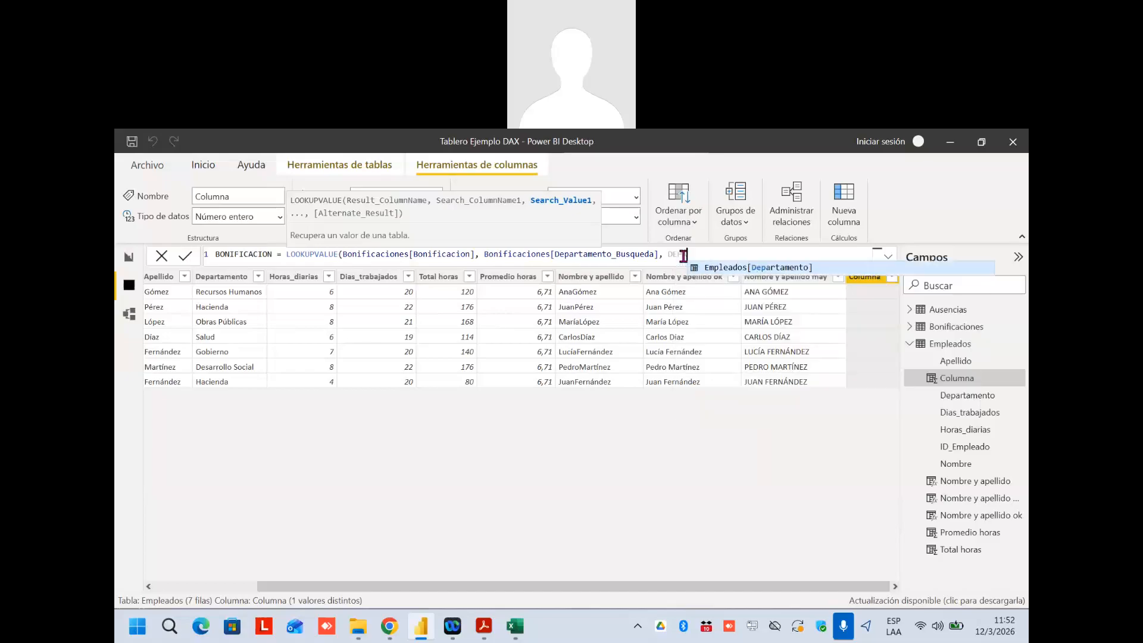
{"action": "left_click", "coordinate": [706, 269]}
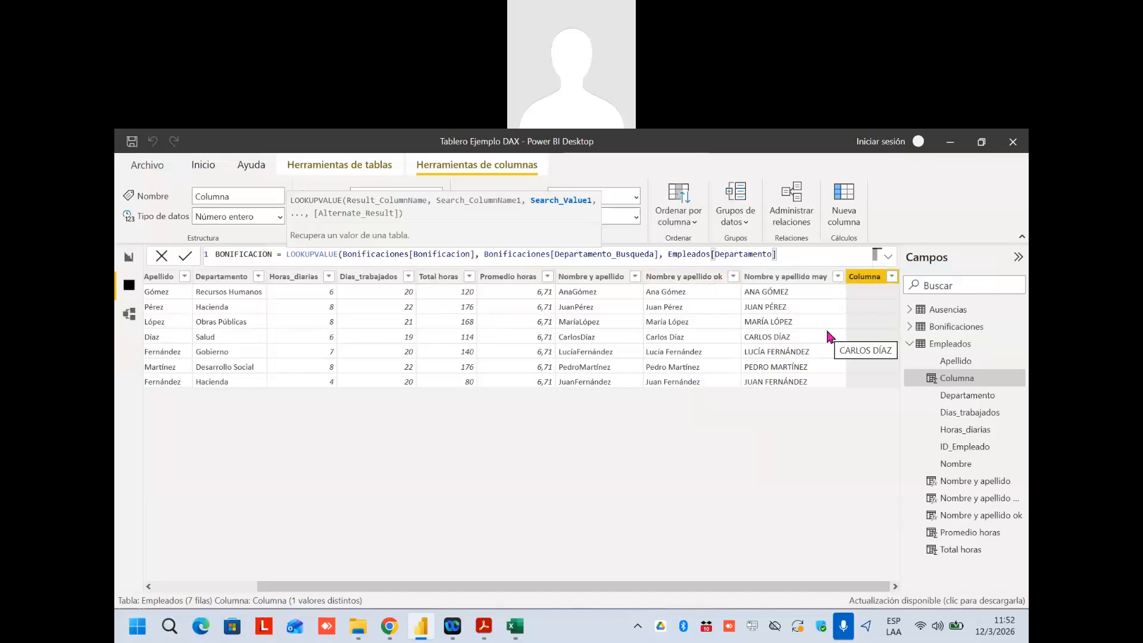
{"action": "type", "text": ")"}
{"action": "key", "text": "Return"}
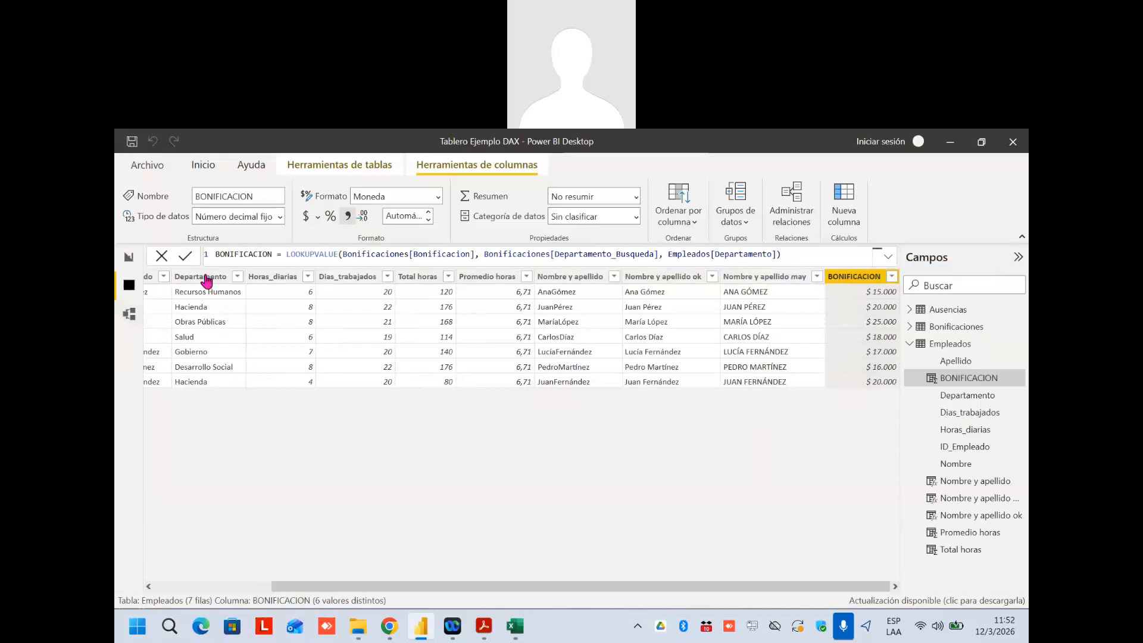
Compare the BONIFICACION column by department with the Bonificaciones table, and check the table relationships in the model view before returning to the data view
{"action": "left_click_drag", "start_coordinate": [378, 589], "coordinate": [287, 588]}
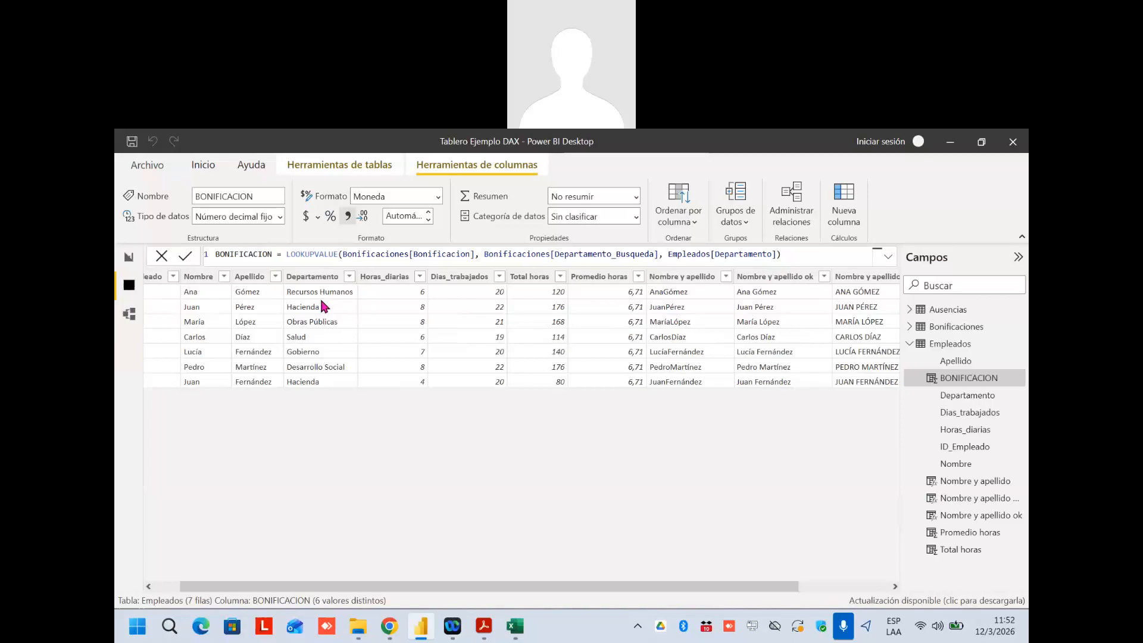
{"action": "left_click", "coordinate": [935, 327]}
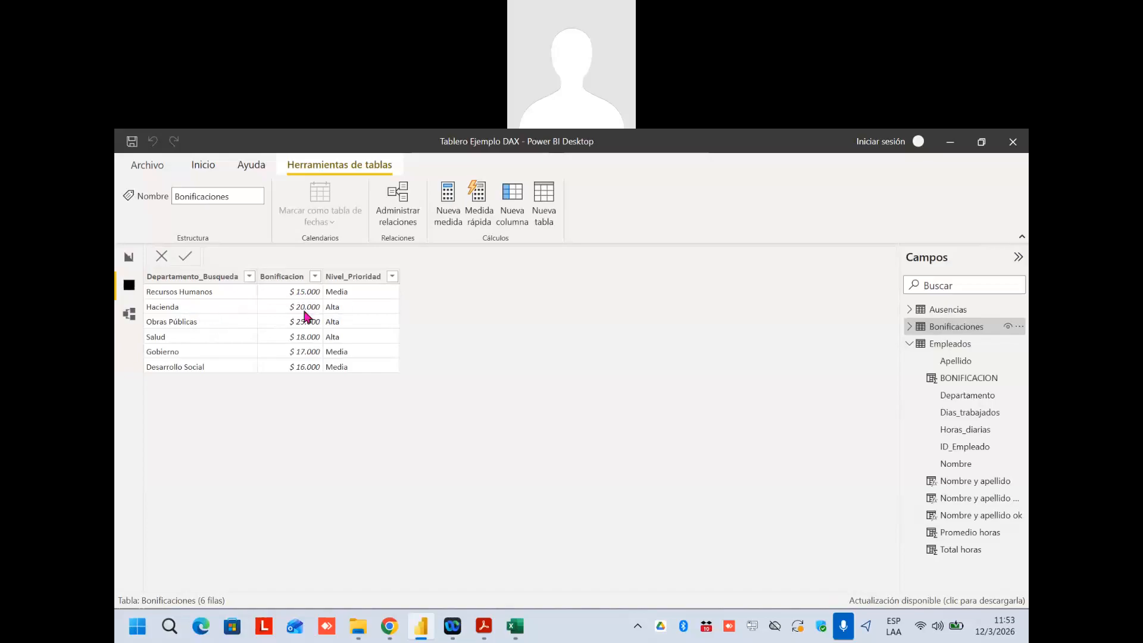
{"action": "left_click", "coordinate": [953, 344]}
{"action": "left_click_drag", "start_coordinate": [614, 587], "coordinate": [820, 586]}
{"action": "left_click", "coordinate": [854, 277]}
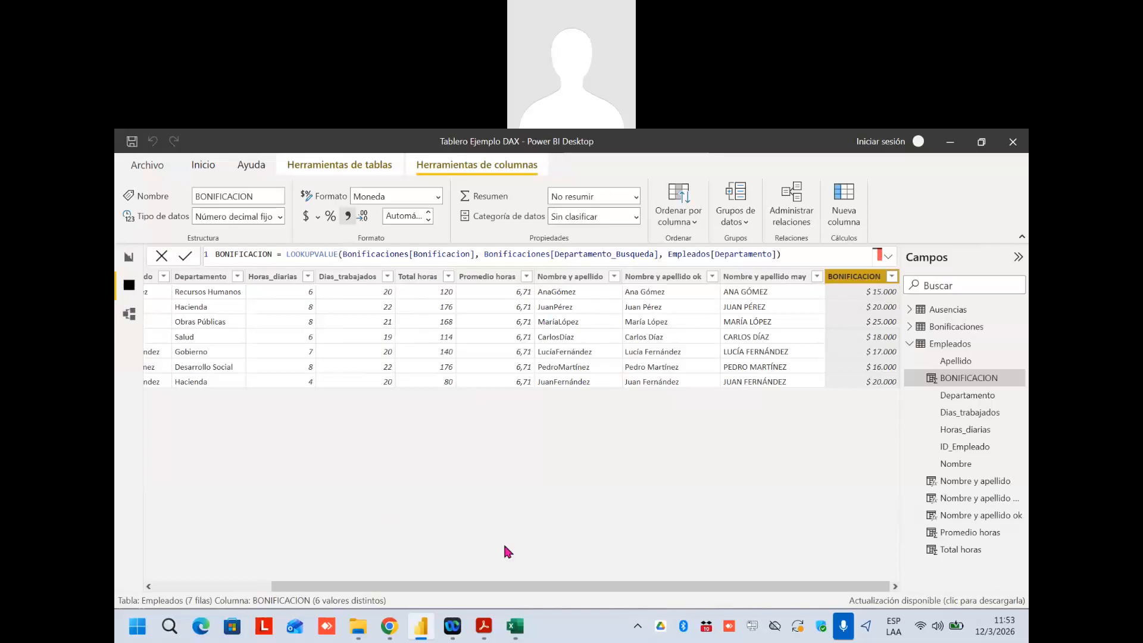
{"action": "left_click_drag", "start_coordinate": [497, 584], "coordinate": [411, 553]}
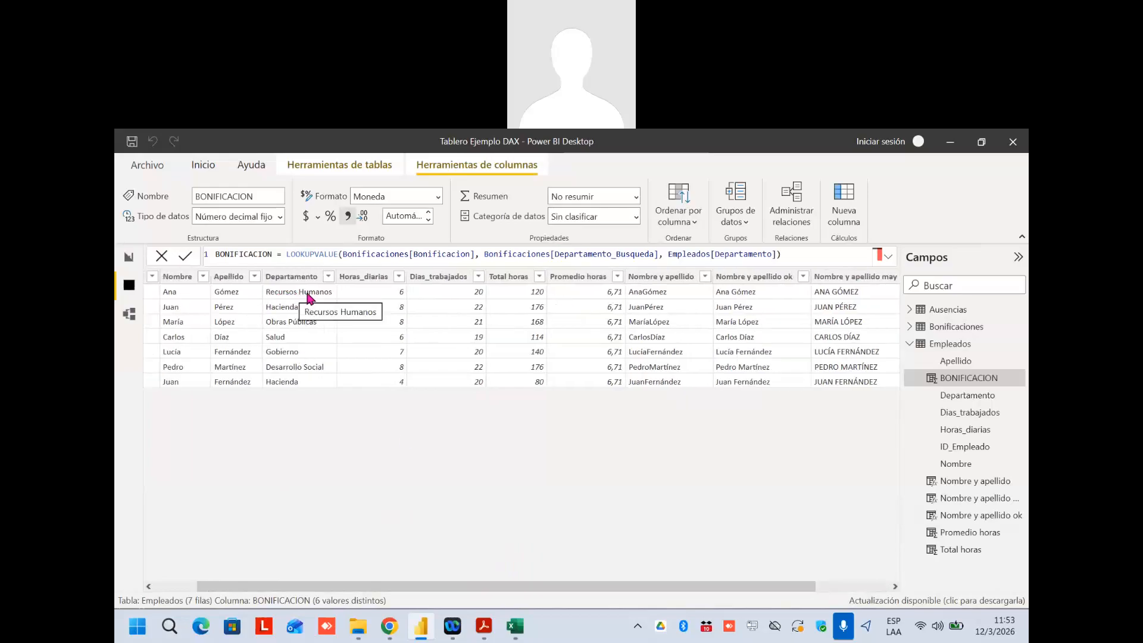
{"action": "left_click", "coordinate": [956, 326]}
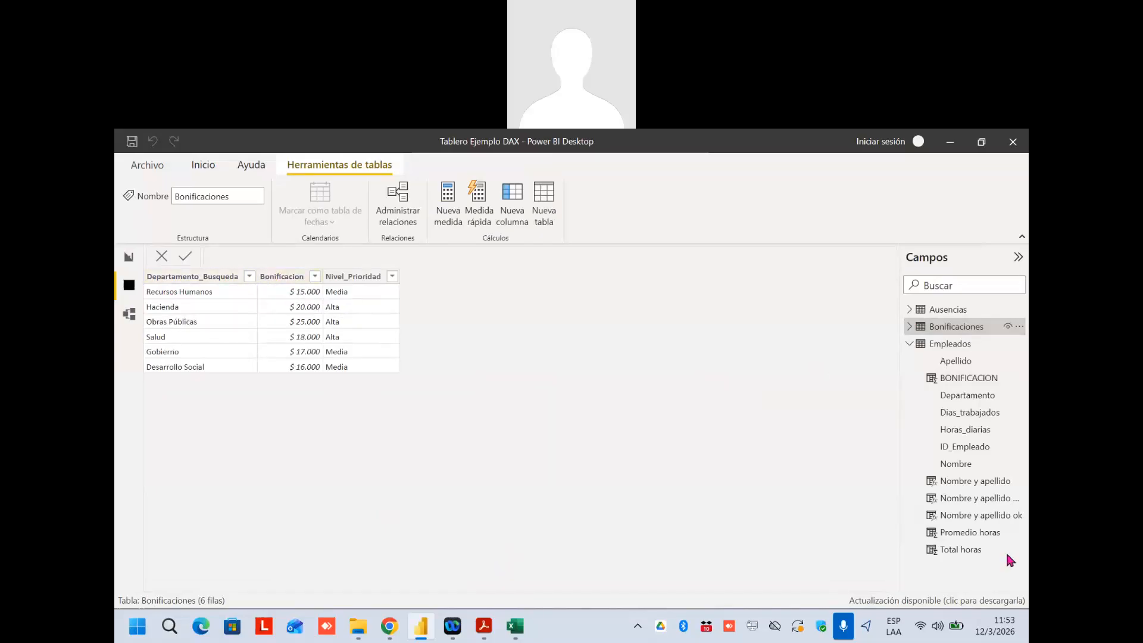
{"action": "left_click", "coordinate": [950, 343]}
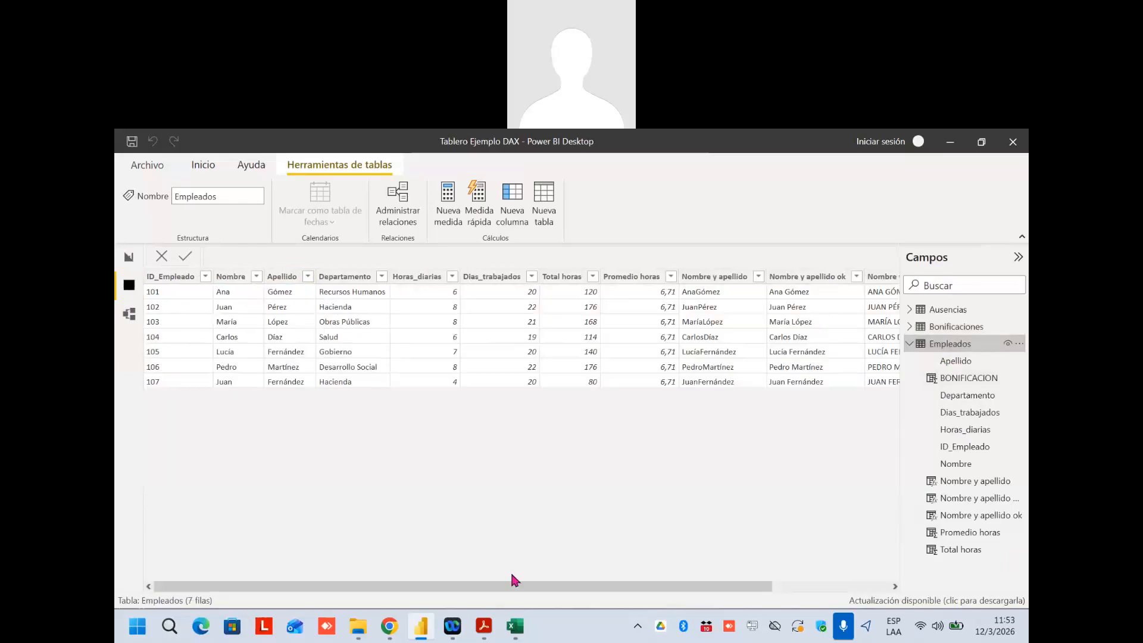
{"action": "left_click_drag", "start_coordinate": [539, 585], "coordinate": [711, 587]}
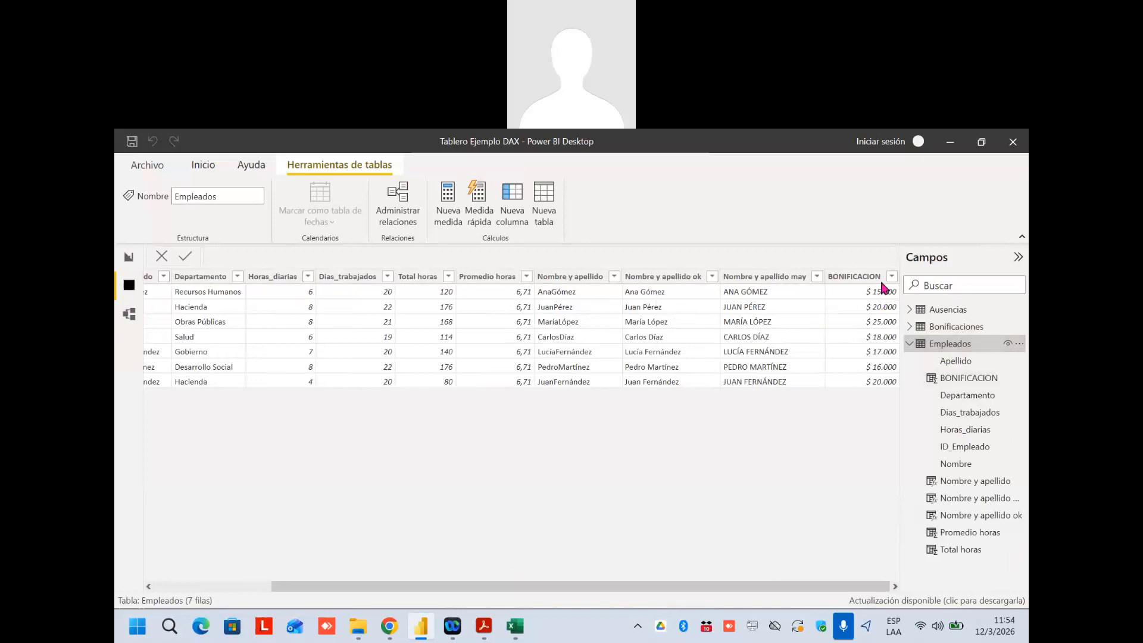
{"action": "left_click", "coordinate": [863, 277]}
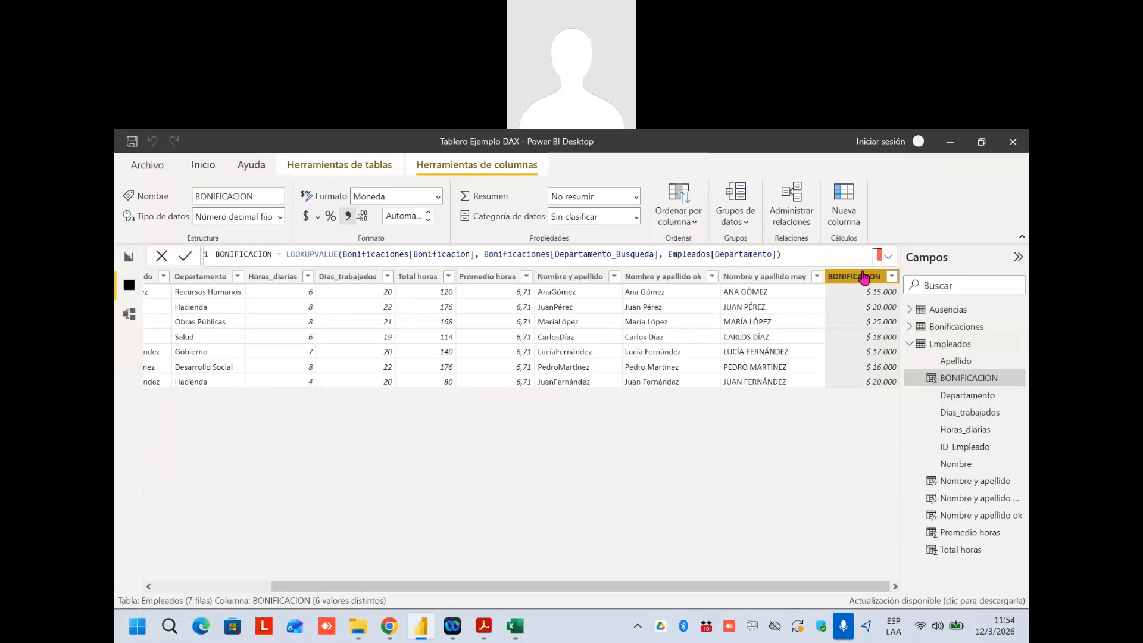
{"action": "left_click", "coordinate": [130, 314]}
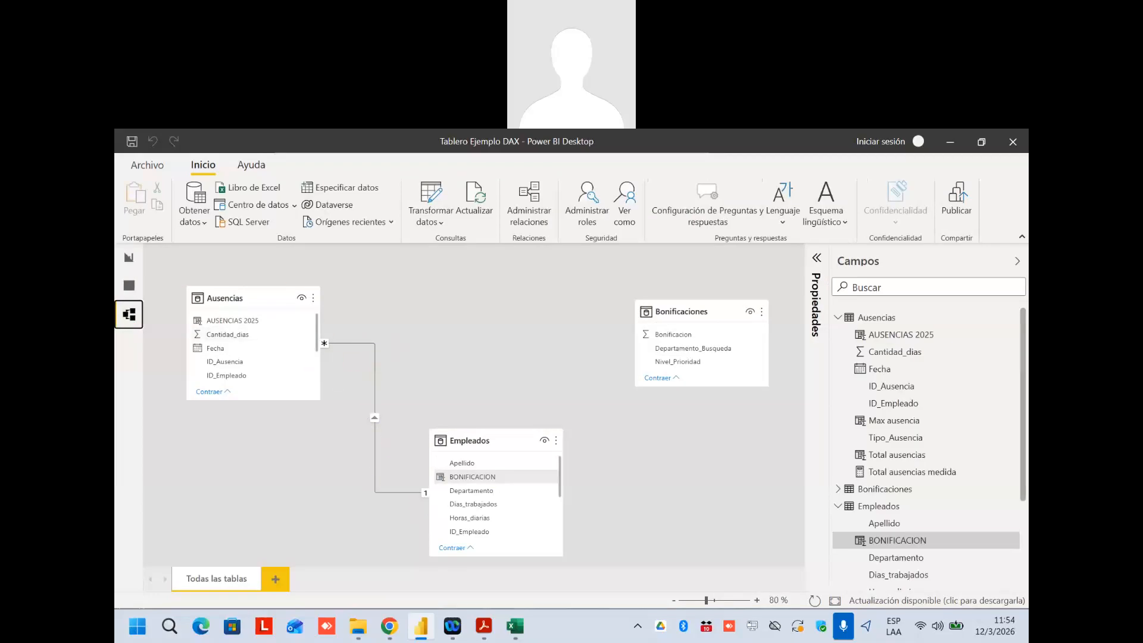
{"action": "left_click", "coordinate": [127, 289]}
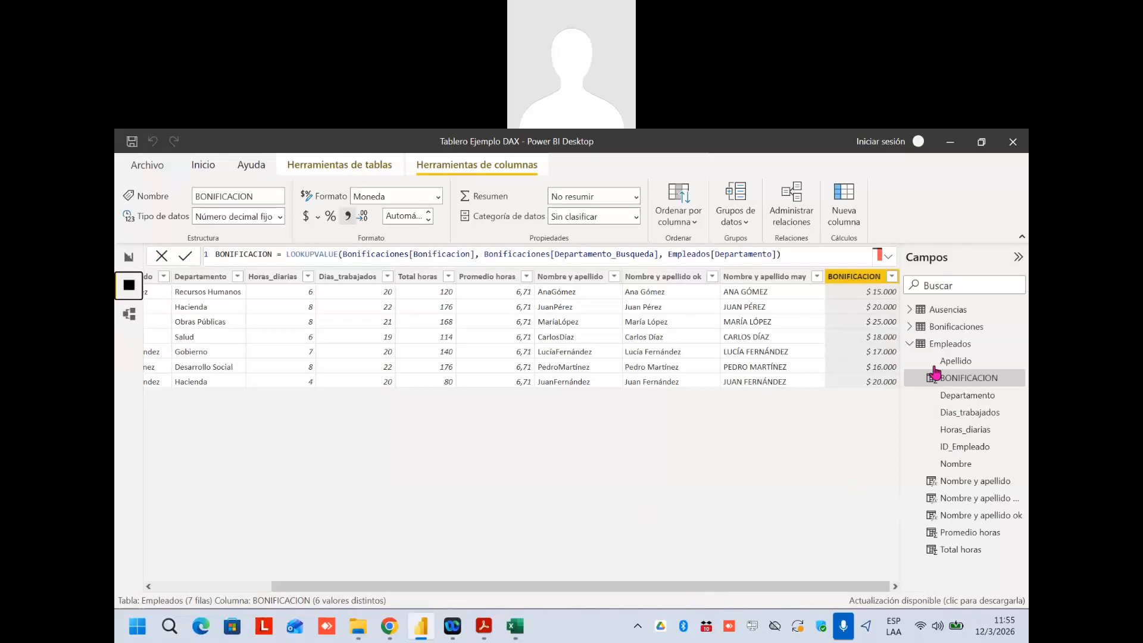
Add a calculated column named NOMBRE EMPLEADO to the Ausencias table
{"action": "left_click", "coordinate": [944, 310]}
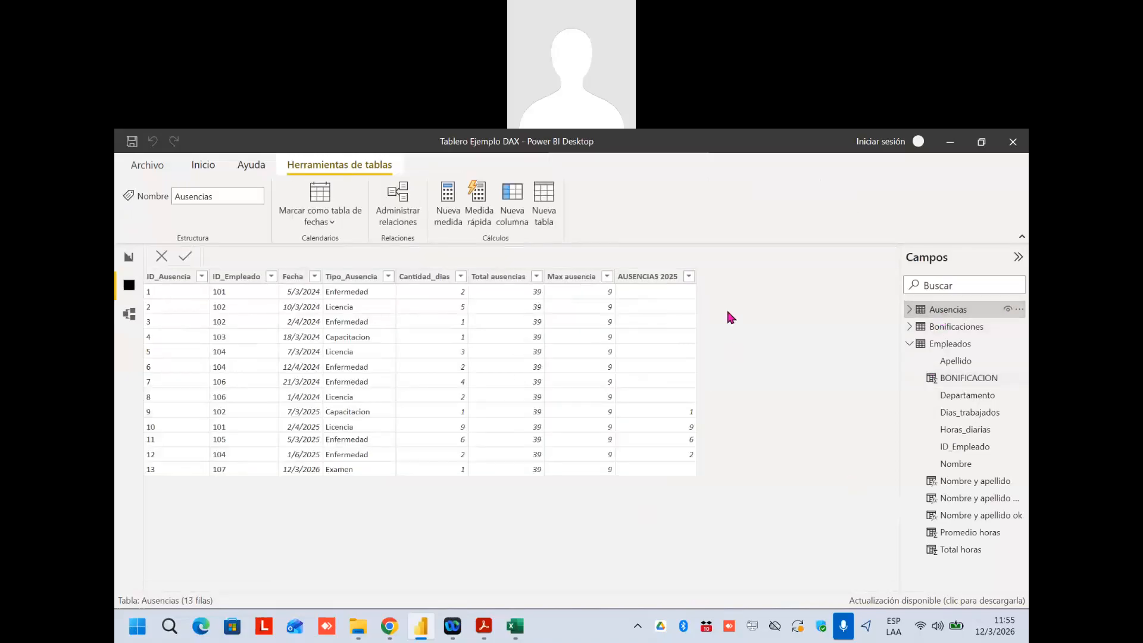
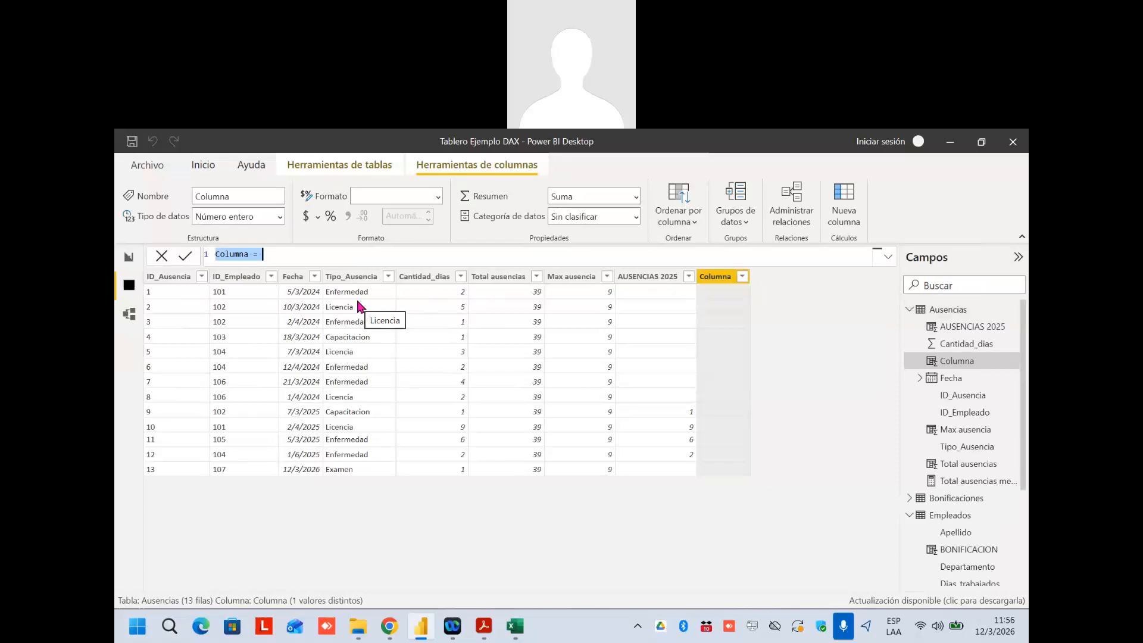
{"action": "double_click", "coordinate": [242, 253]}
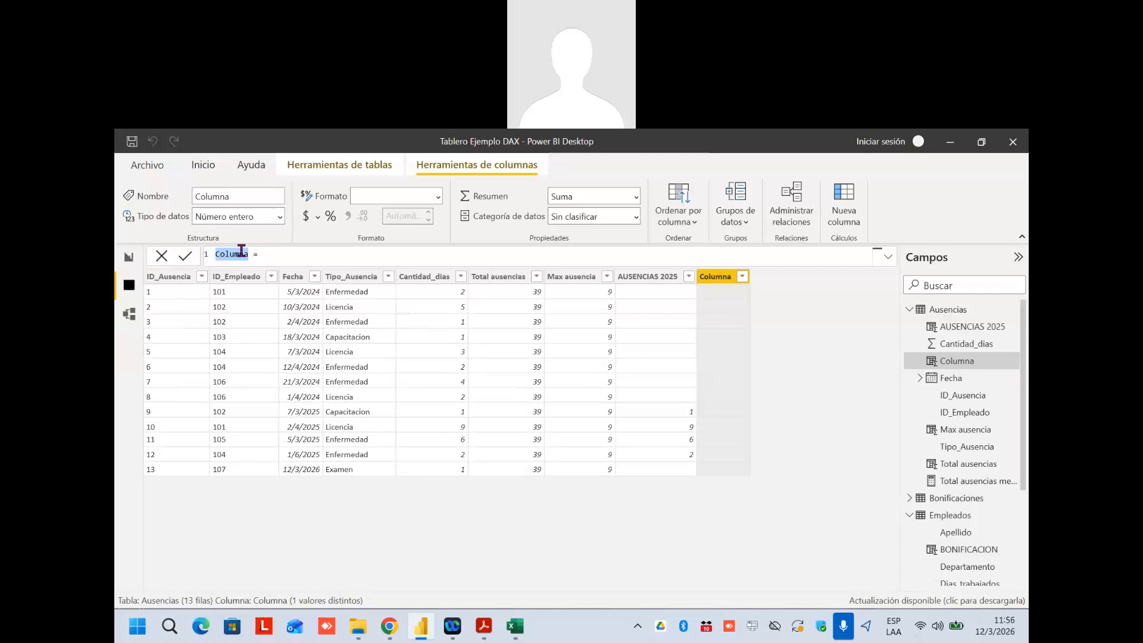
{"action": "type", "text": "nC"}
{"action": "type", "text": "EMPLEADO"}
{"action": "left_click", "coordinate": [221, 253]}
{"action": "key", "text": "BackSpace"}
{"action": "type", "text": "N"}
{"action": "left_click", "coordinate": [306, 254]}
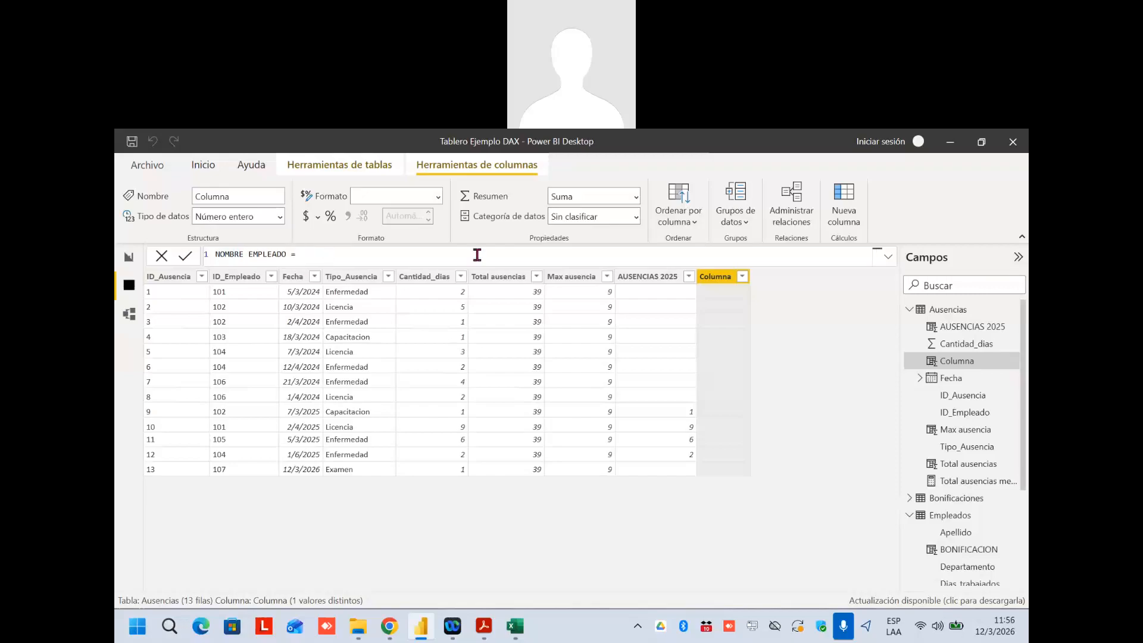
Define NOMBRE EMPLEADO as RELATED(Empleados[Nombre y apellido ok]) and apply the formula
{"action": "type", "text": "RELATED("}
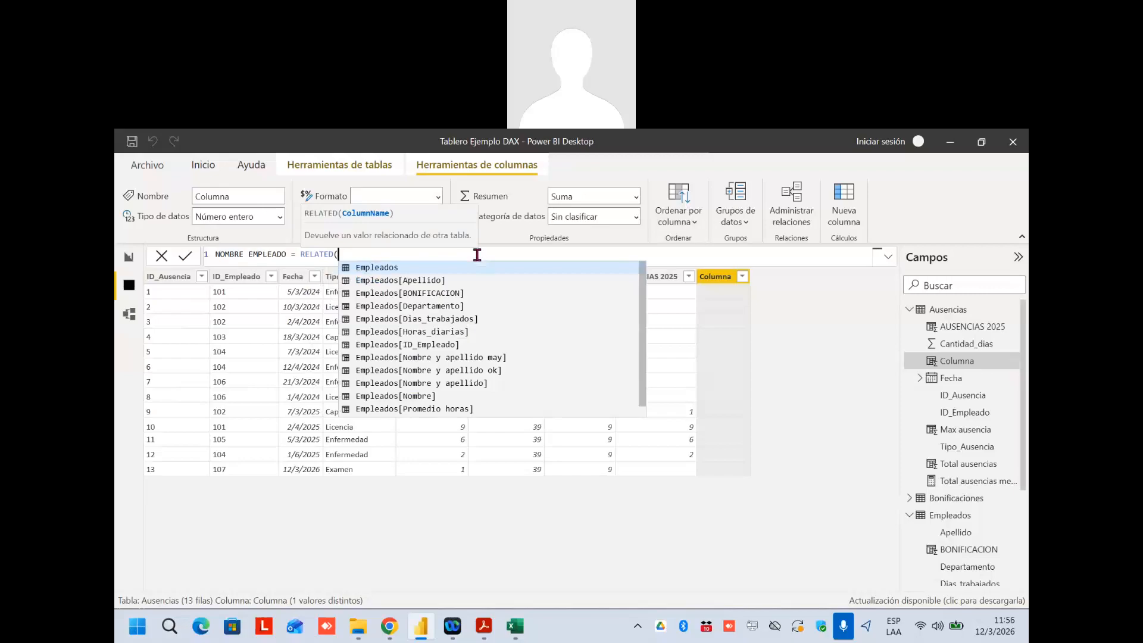
{"action": "left_click", "coordinate": [478, 370]}
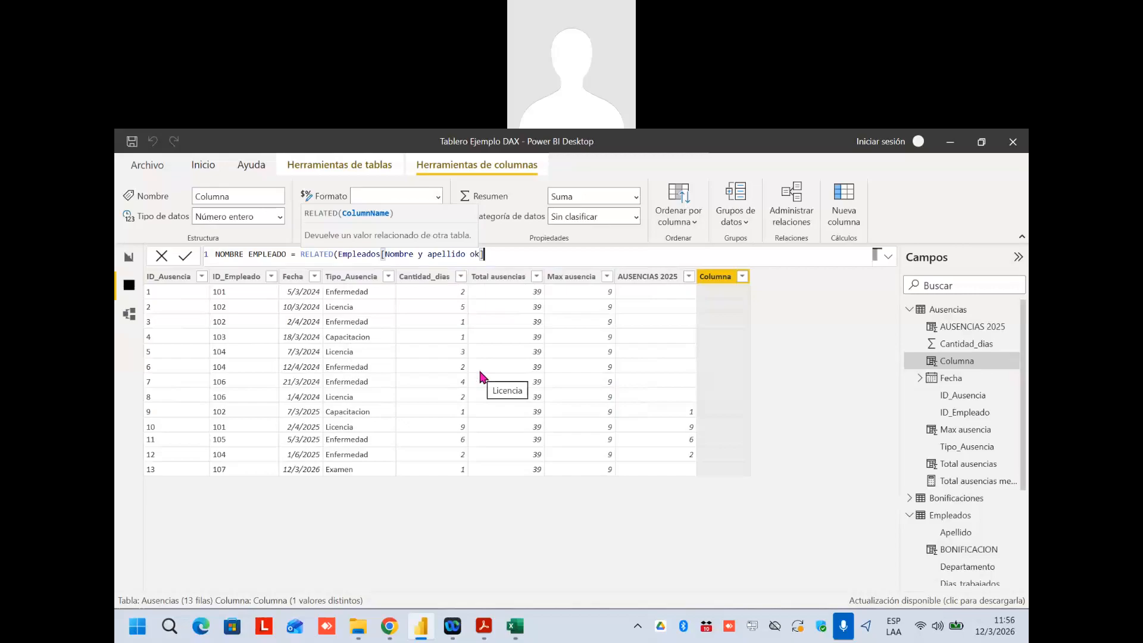
{"action": "type", "text": ")"}
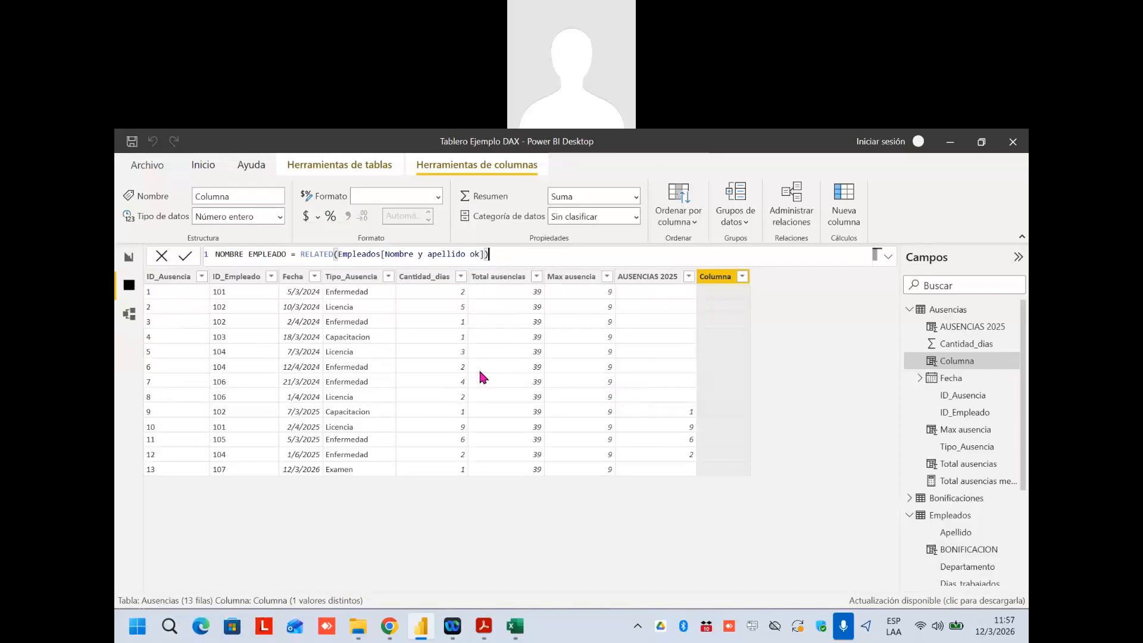
{"action": "key", "text": "Return"}
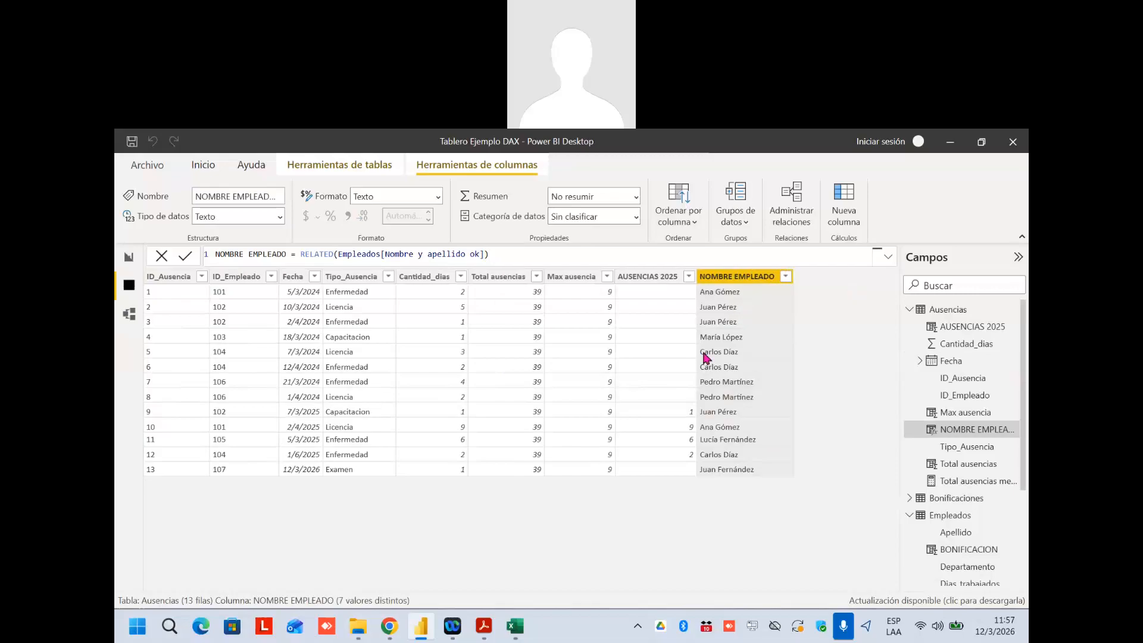
Examine the ID_Empleado relationship between Ausencias and Empleados in the model view, and check the IDs and names in the Empleados data
{"action": "left_click", "coordinate": [128, 317]}
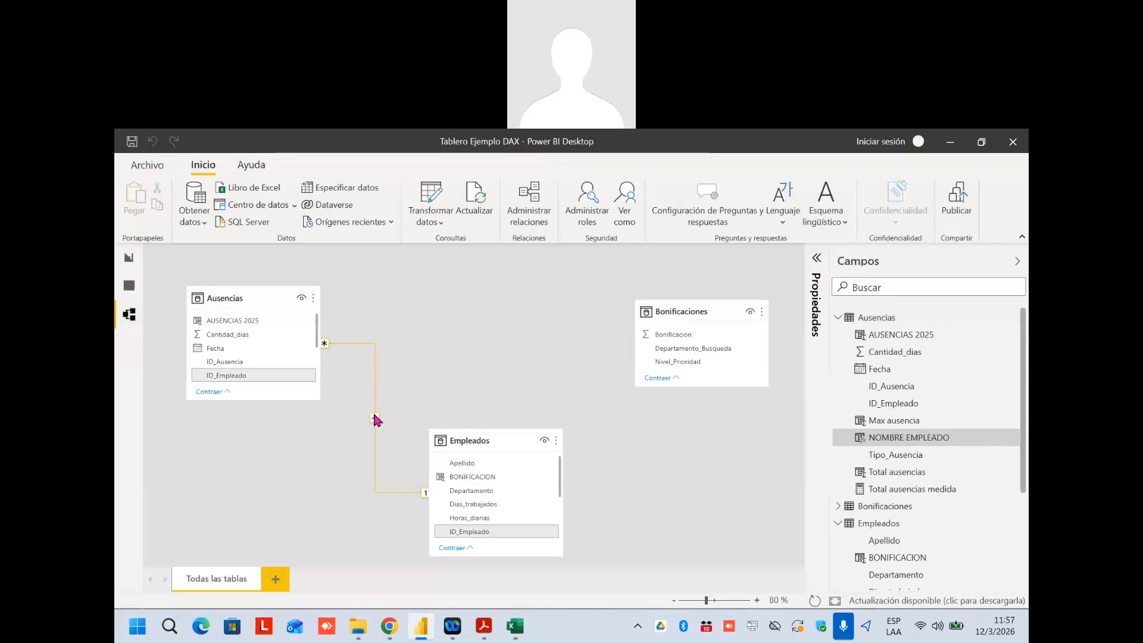
{"action": "left_click", "coordinate": [131, 283]}
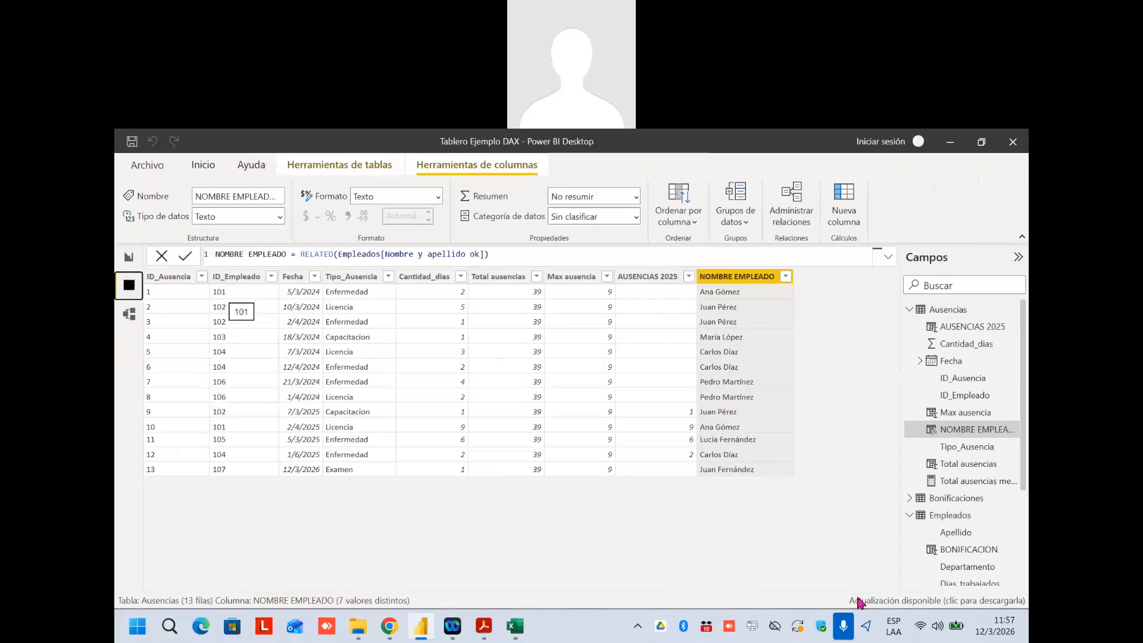
{"action": "left_click", "coordinate": [933, 516]}
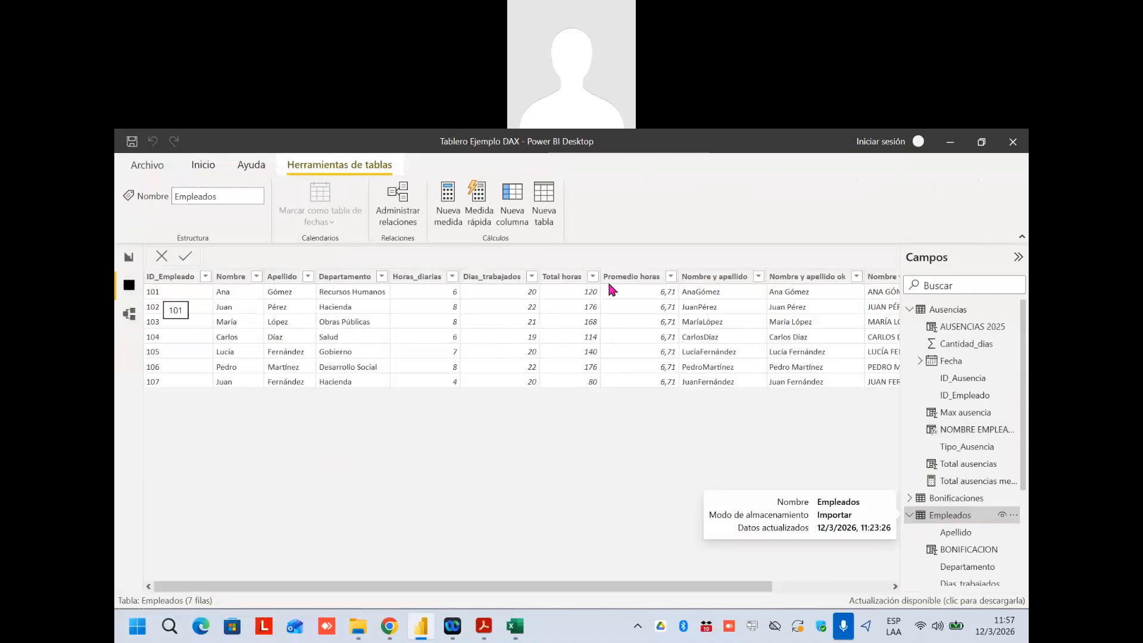
Return to the Ausencias table's data and collapse the field lists of Ausencias and Empleados
{"action": "left_click", "coordinate": [948, 311]}
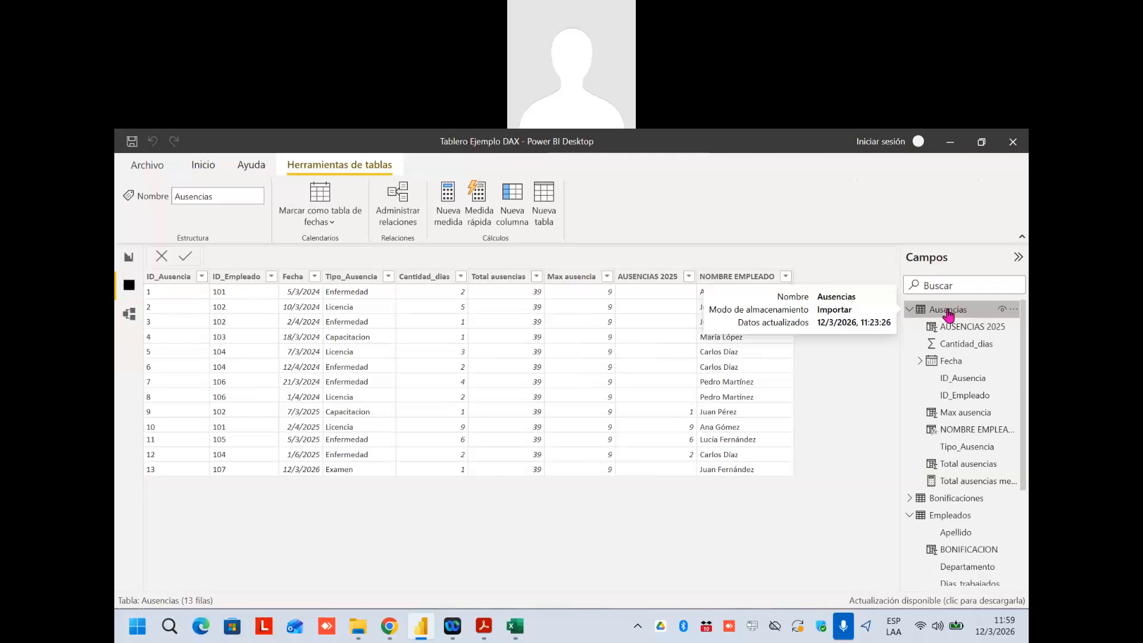
{"action": "left_click", "coordinate": [909, 310]}
{"action": "left_click", "coordinate": [909, 344]}
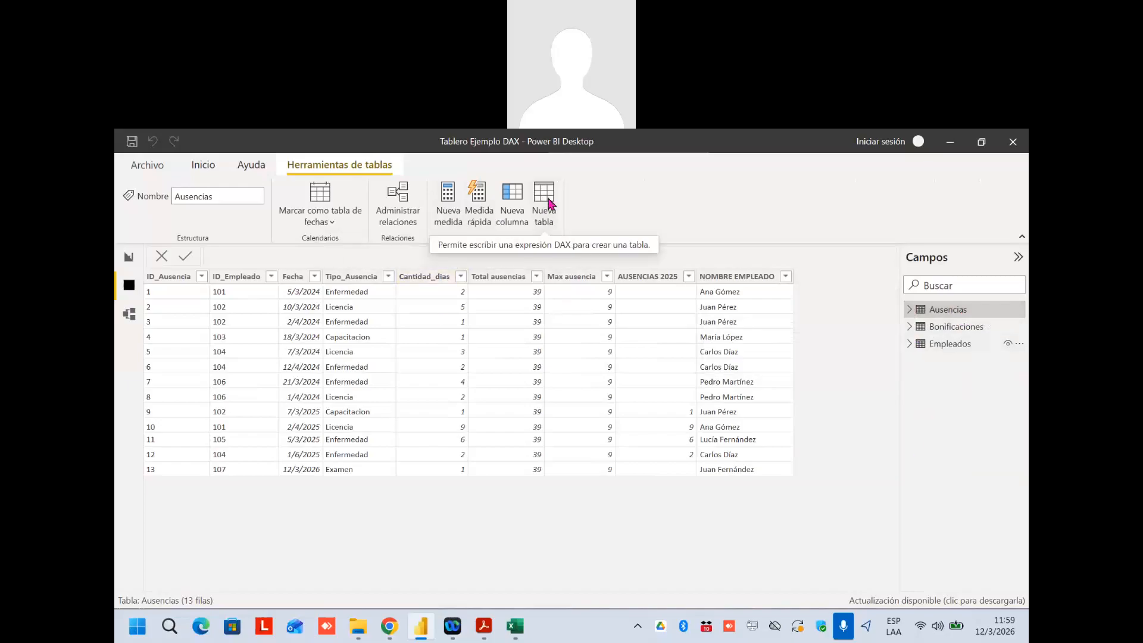
Create a new DAX table named MEDIDAS with an empty expression to hold the measures
{"action": "left_click", "coordinate": [203, 165]}
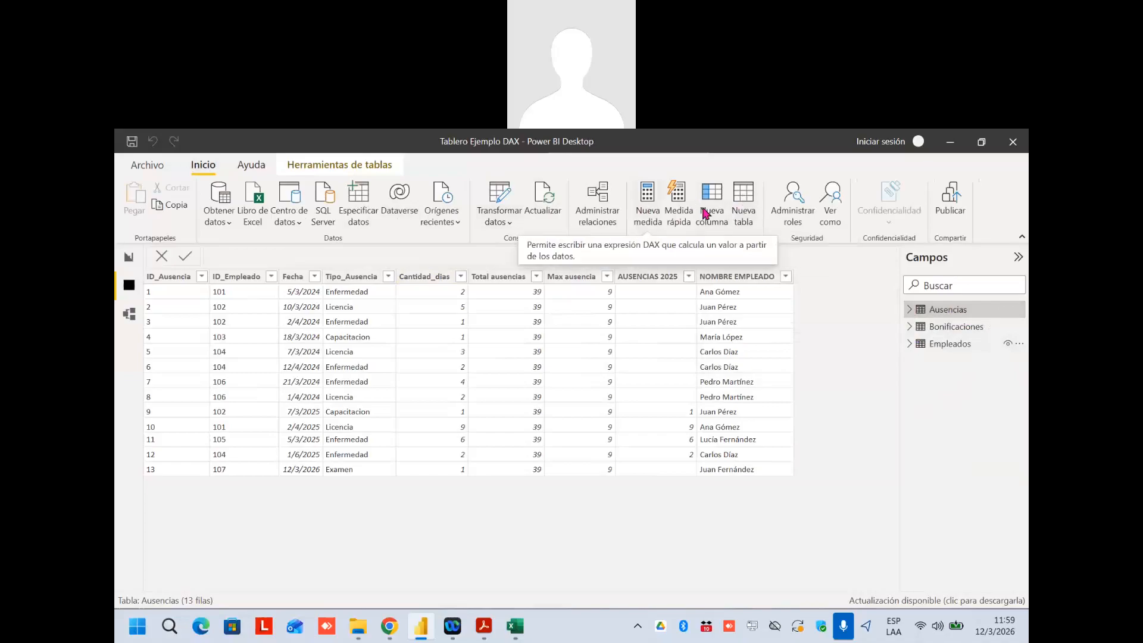
{"action": "left_click", "coordinate": [744, 205]}
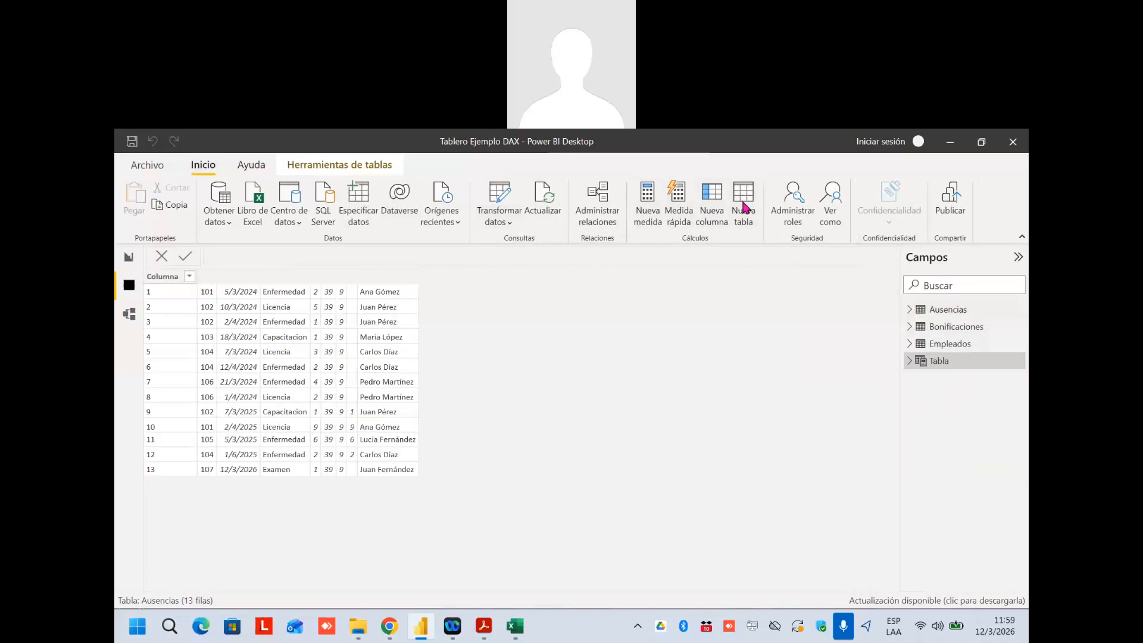
{"action": "mouse_move", "coordinate": [929, 369]}
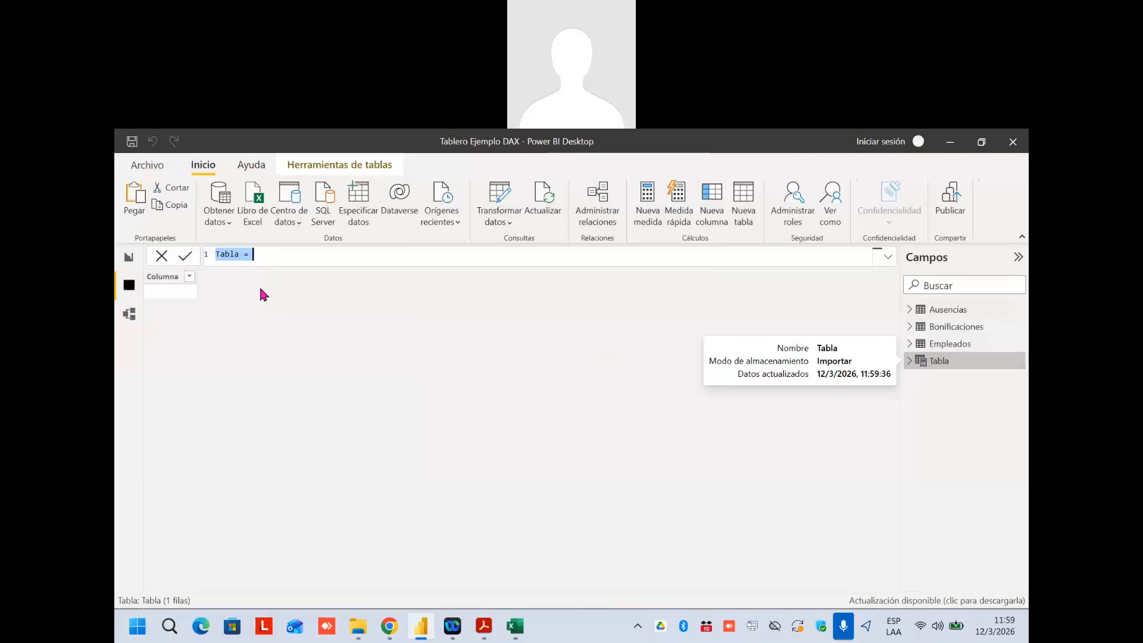
{"action": "left_click", "coordinate": [223, 254]}
{"action": "double_click", "coordinate": [224, 254]}
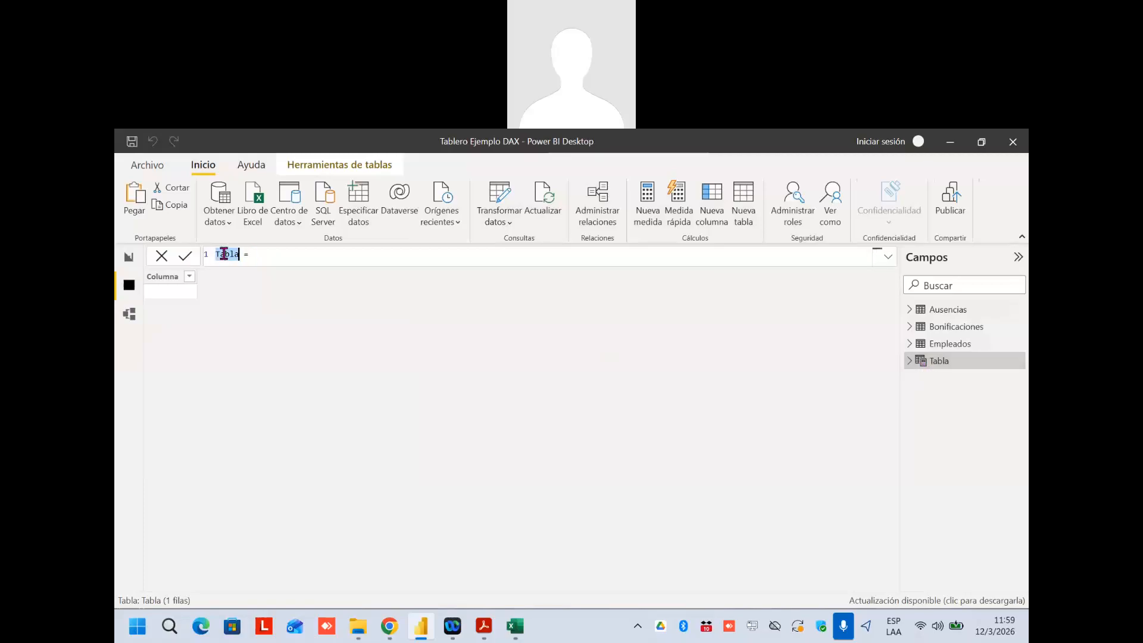
{"action": "type", "text": "mEDID"}
{"action": "key", "text": "BackSpace"}
{"action": "key", "text": "BackSpace"}
{"action": "key", "text": "BackSpace"}
{"action": "key", "text": "BackSpace"}
{"action": "key", "text": "BackSpace"}
{"action": "key", "text": "Delete"}
{"action": "key", "text": "Delete"}
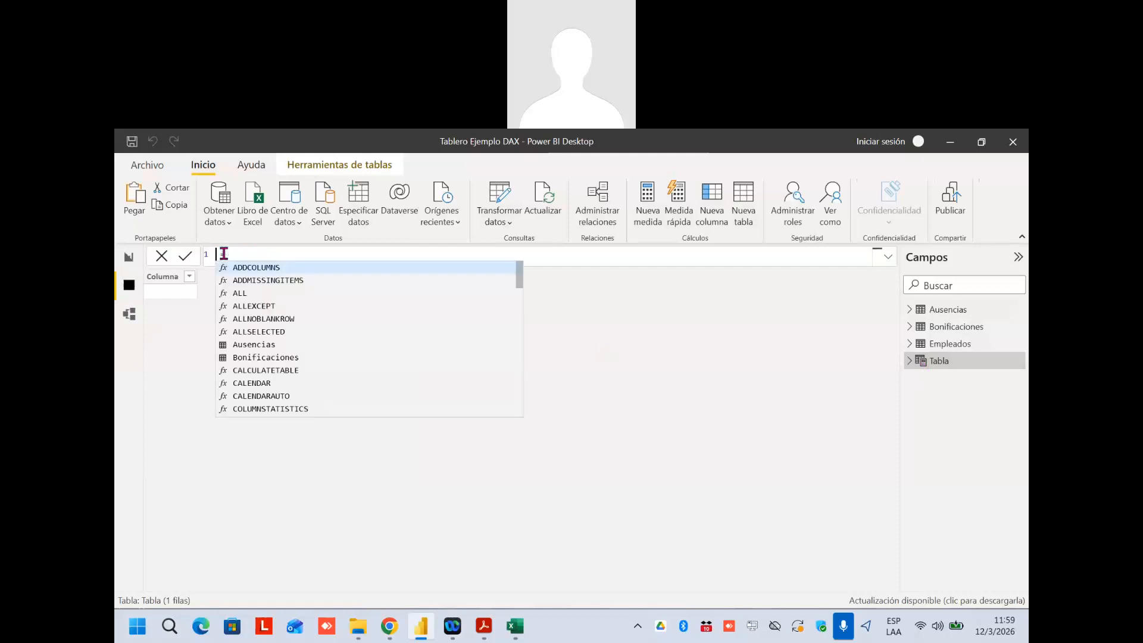
{"action": "type", "text": "MED"}
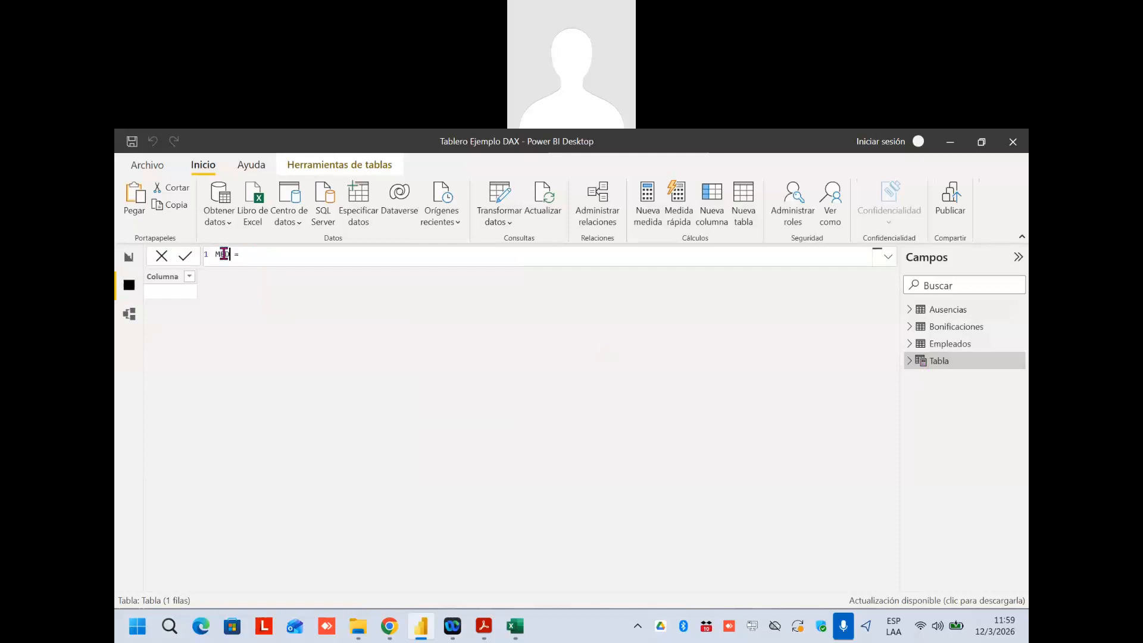
{"action": "type", "text": "IDAS"}
{"action": "key", "text": "Return"}
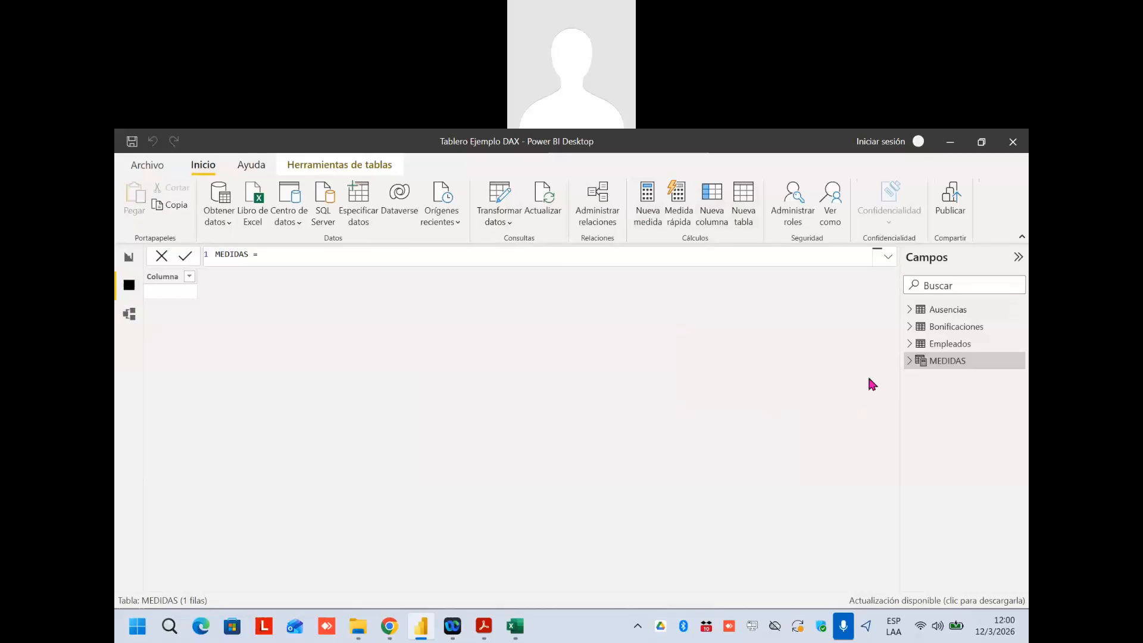
Add a measure to the MEDIDAS table defined as SUMA AUSENCIAS = SUM(Ausencias[Cantidad_dias])
{"action": "left_click", "coordinate": [647, 194]}
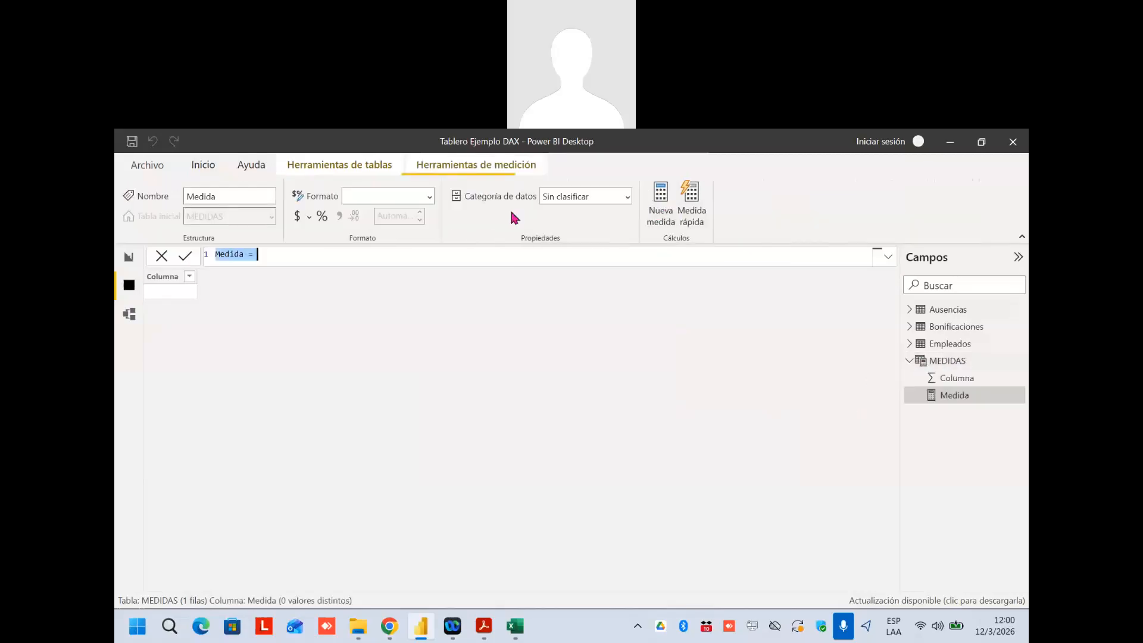
{"action": "left_click", "coordinate": [226, 255]}
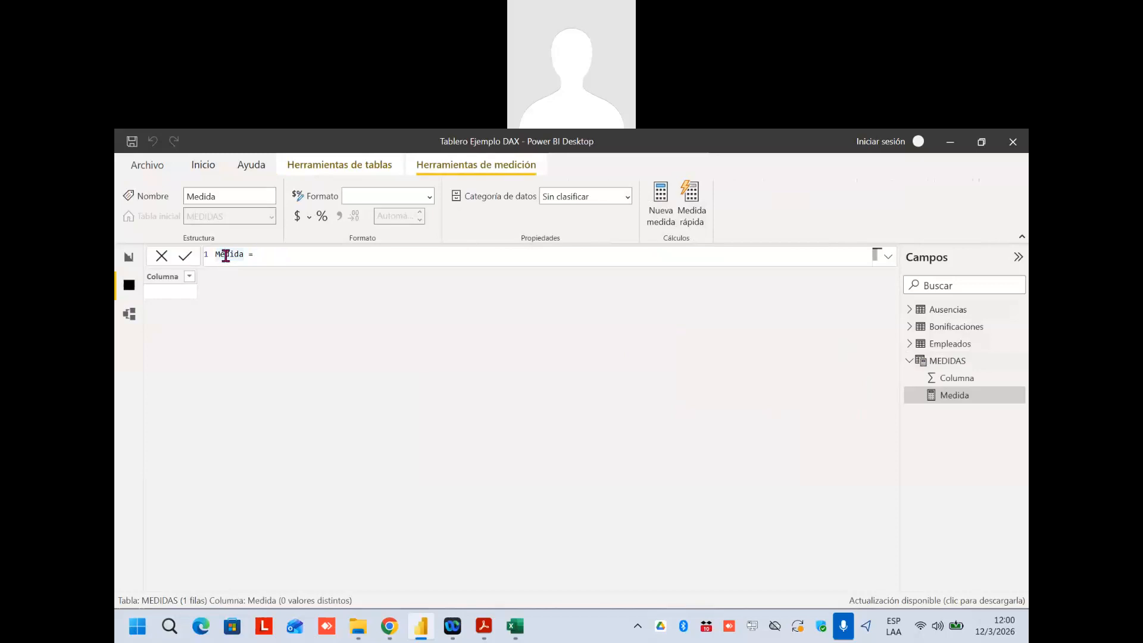
{"action": "double_click", "coordinate": [226, 255]}
{"action": "type", "text": "SUMA AUSENCIAS = SUM("}
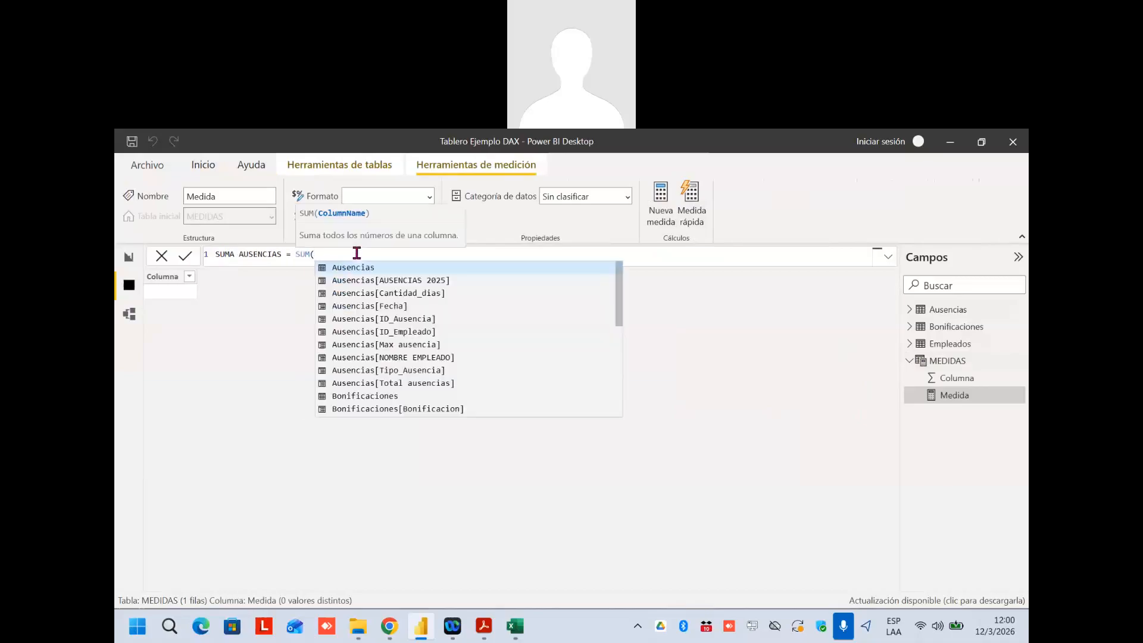
{"action": "left_click", "coordinate": [427, 293]}
{"action": "type", "text": ")"}
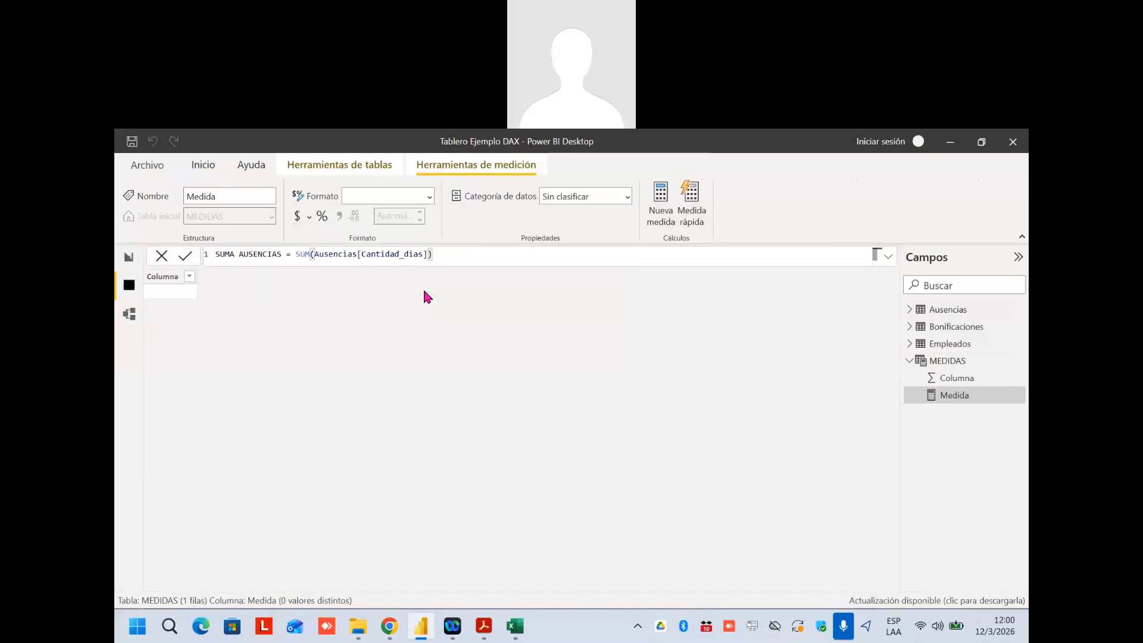
{"action": "key", "text": "Return"}
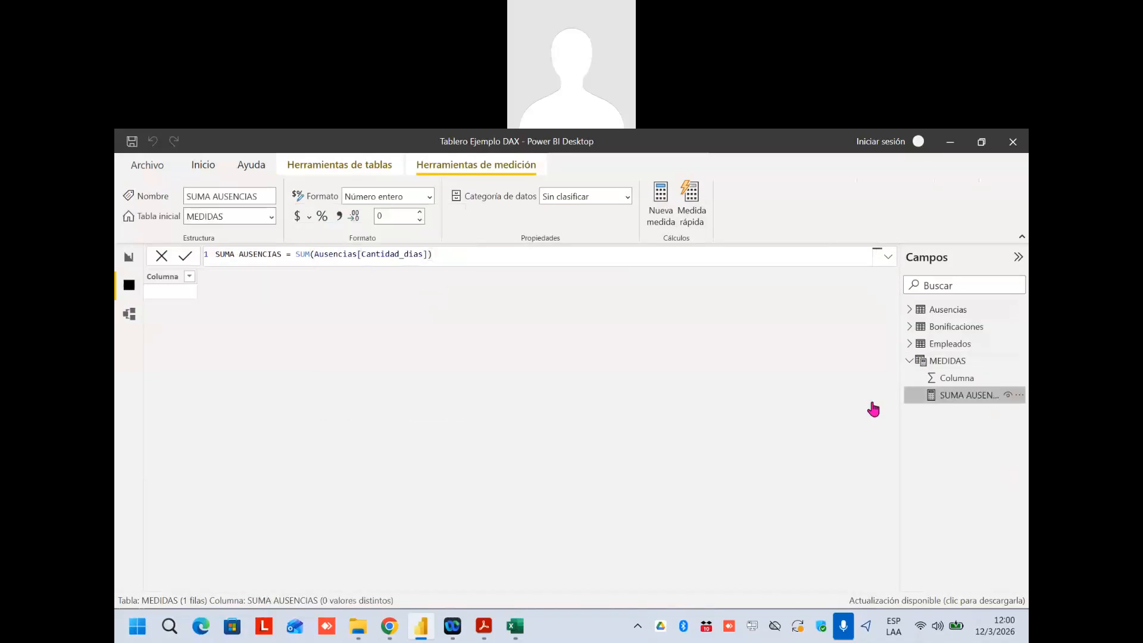
In the report's card visual, replace the Total ausencias medida field with the SUMA AUSENCIAS measure from MEDIDAS
{"action": "left_click", "coordinate": [128, 257]}
{"action": "left_click", "coordinate": [365, 428]}
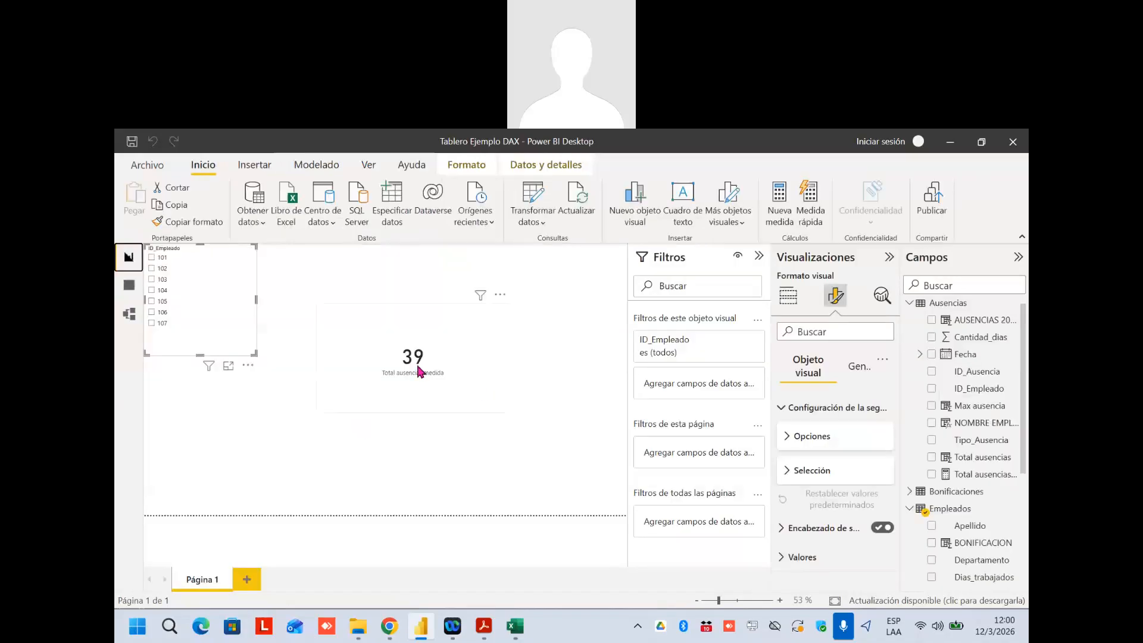
{"action": "left_click", "coordinate": [418, 373]}
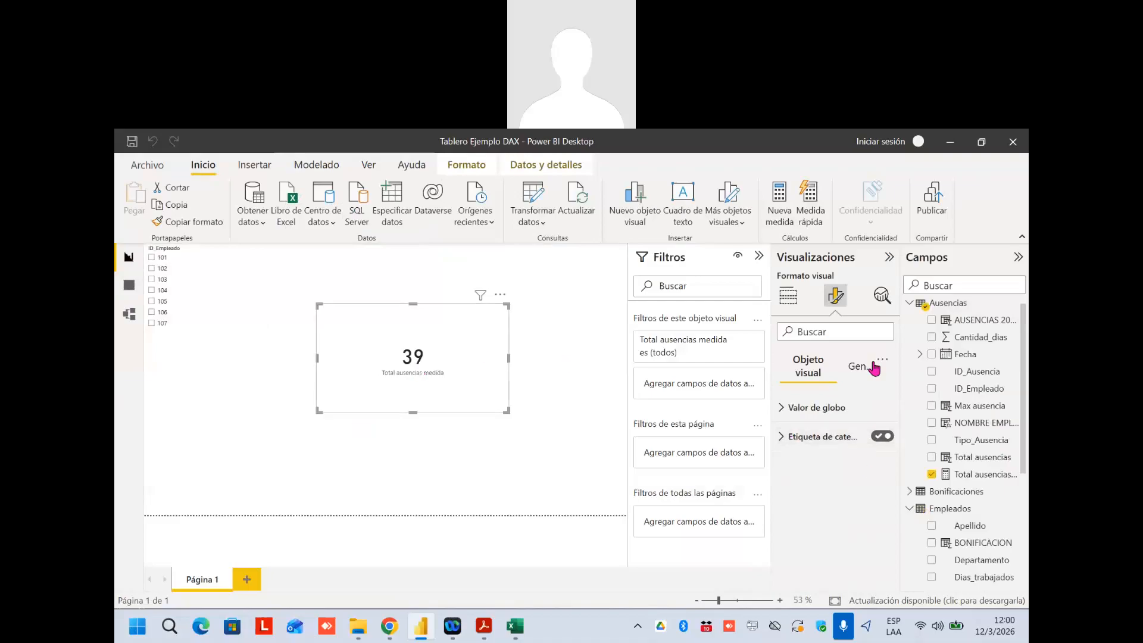
{"action": "left_click", "coordinate": [788, 295]}
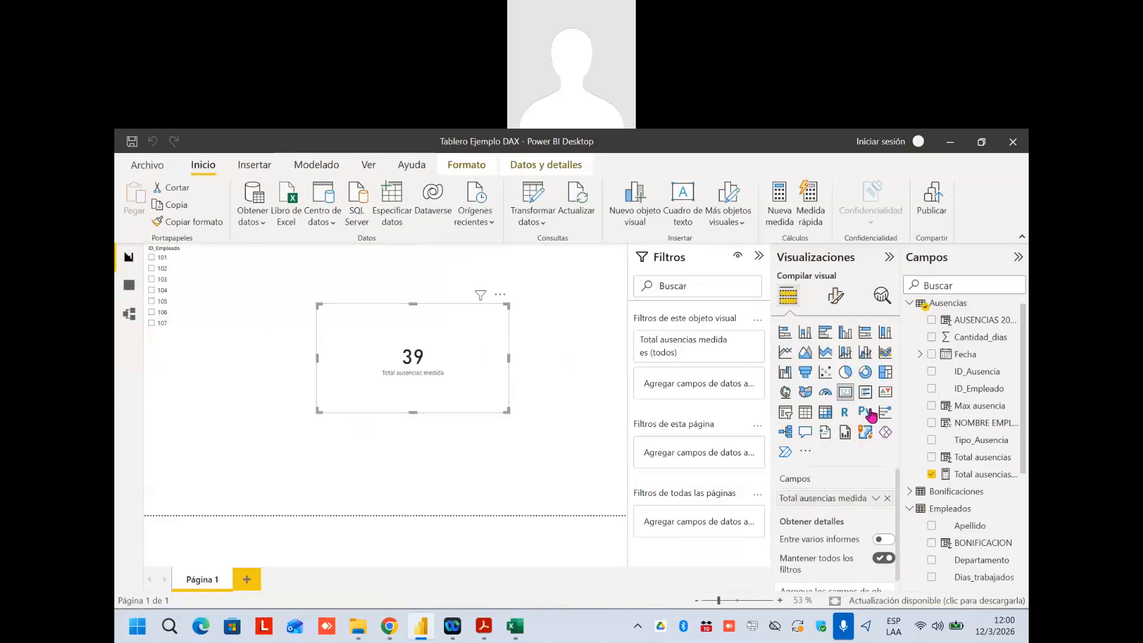
{"action": "left_click", "coordinate": [888, 498]}
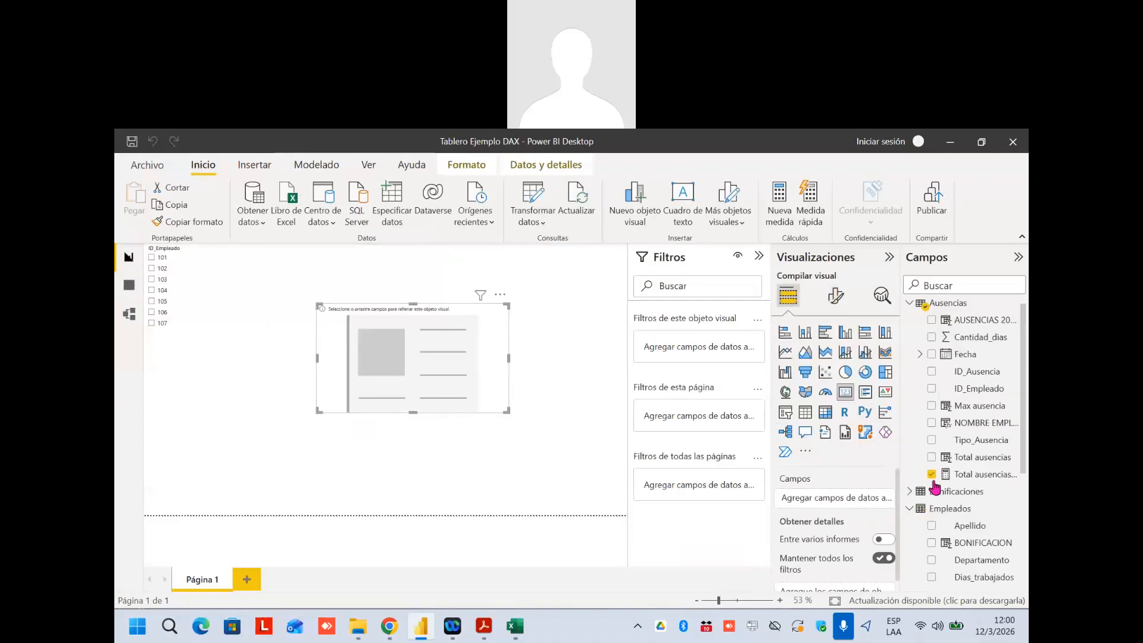
{"action": "scroll", "coordinate": [976, 467], "scroll_direction": "down", "scroll_amount": 5}
{"action": "scroll", "coordinate": [977, 471], "scroll_direction": "down", "scroll_amount": 2}
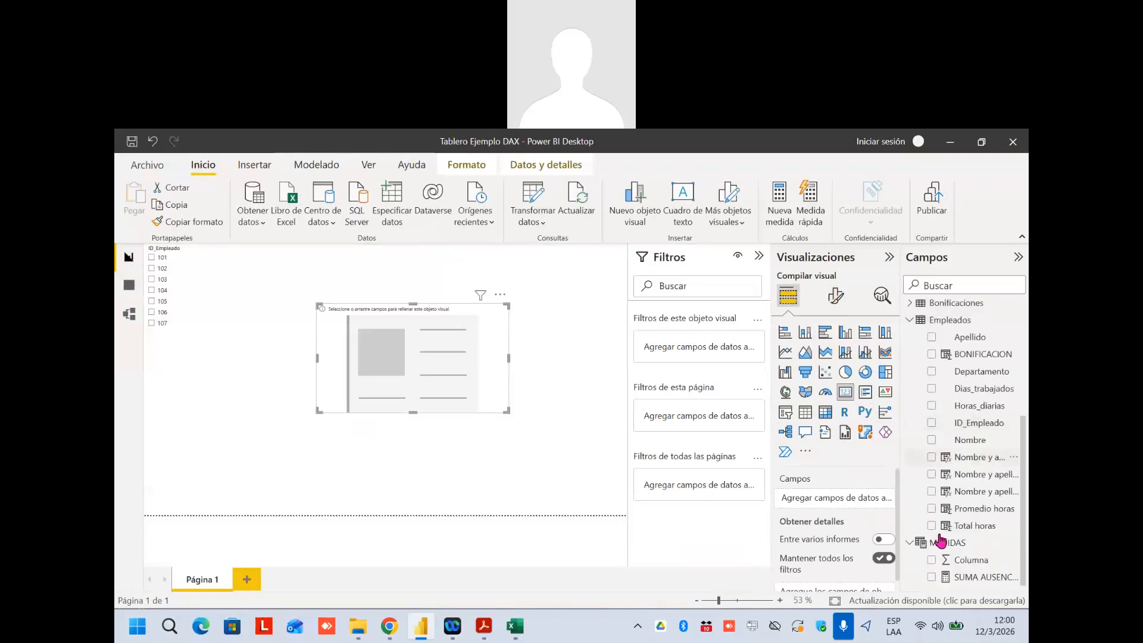
{"action": "left_click_drag", "start_coordinate": [970, 577], "coordinate": [848, 502]}
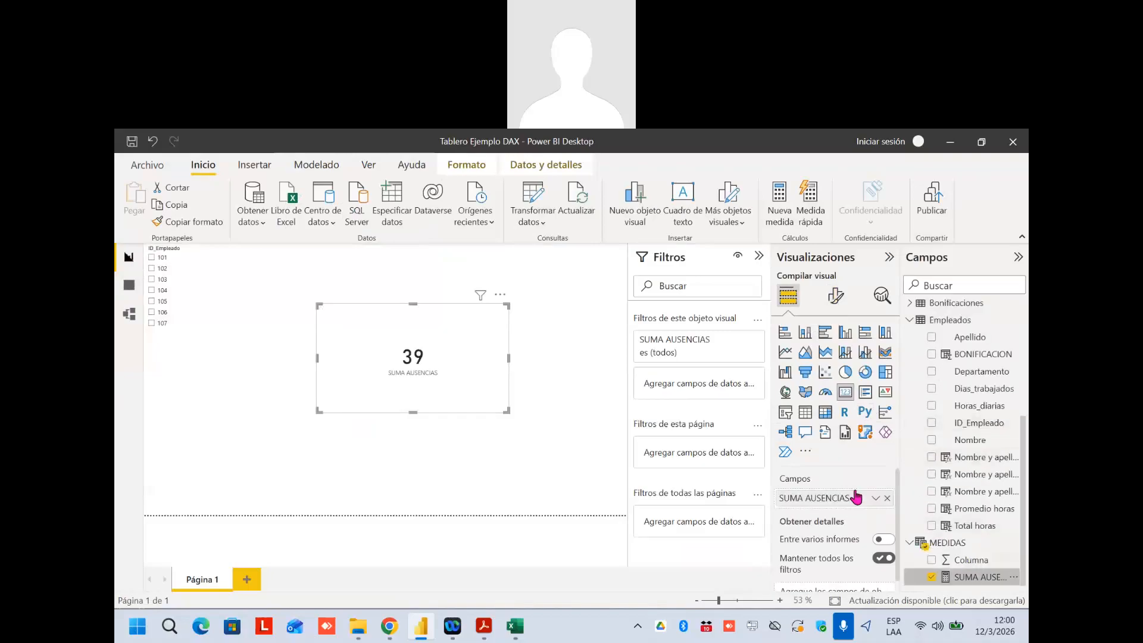
{"action": "left_click", "coordinate": [588, 337]}
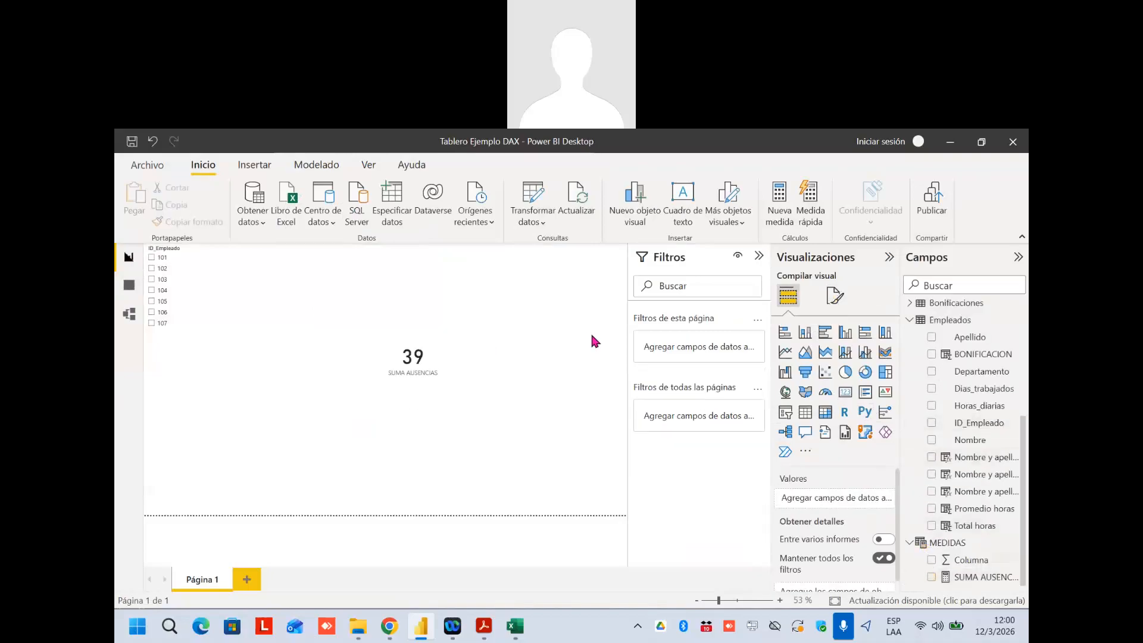
Return to the data view of the MEDIDAS table and minimize the window to reach the desktop
{"action": "left_click", "coordinate": [129, 284]}
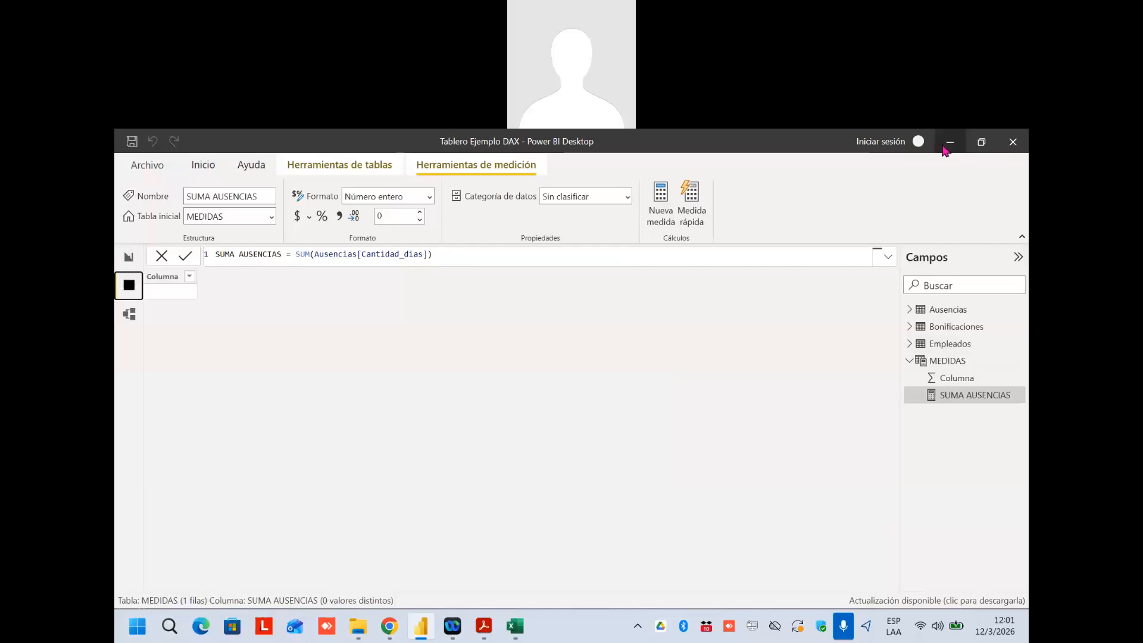
{"action": "left_click", "coordinate": [949, 142]}
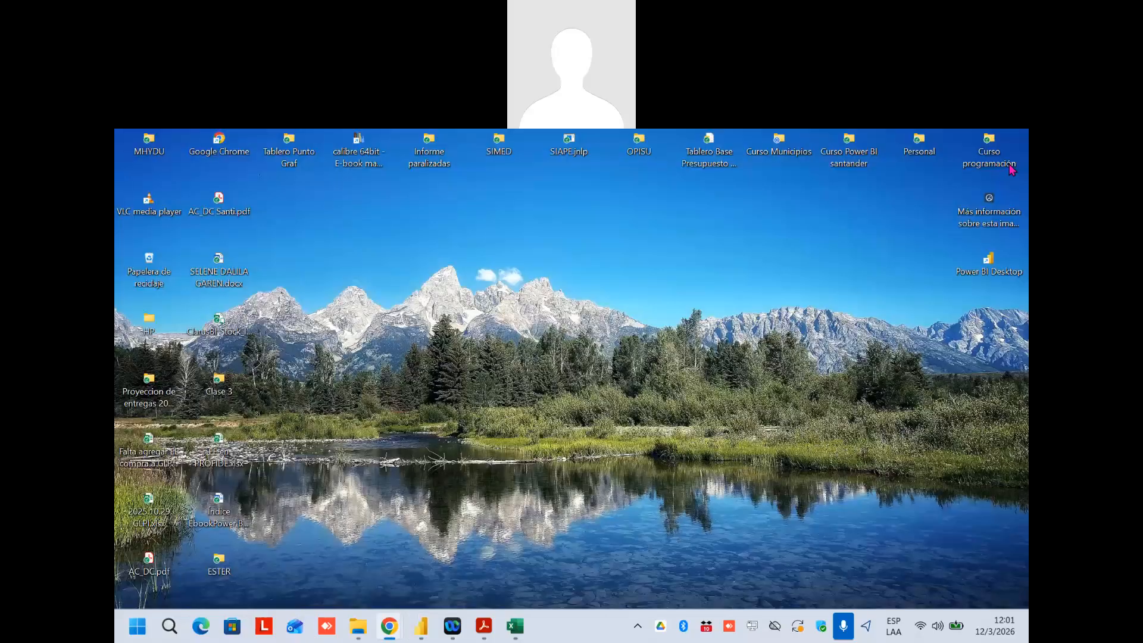